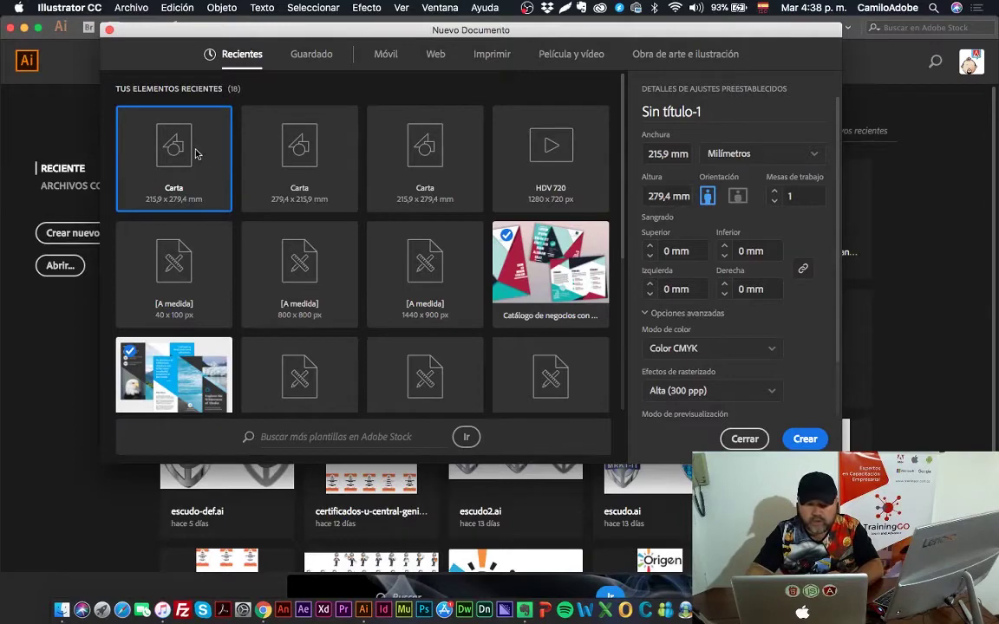
- Create a 215,9 × 279,4 mm Carta document and draw a wavy Pencil path about 107 mm wide and 33 mm high near the top
left_click(802, 440)
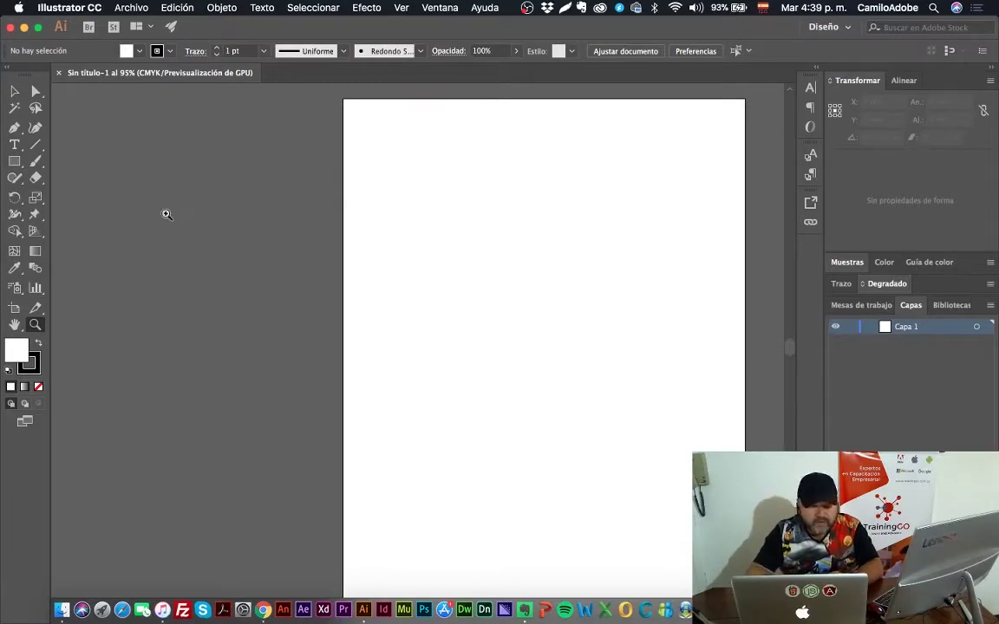
left_click(13, 130)
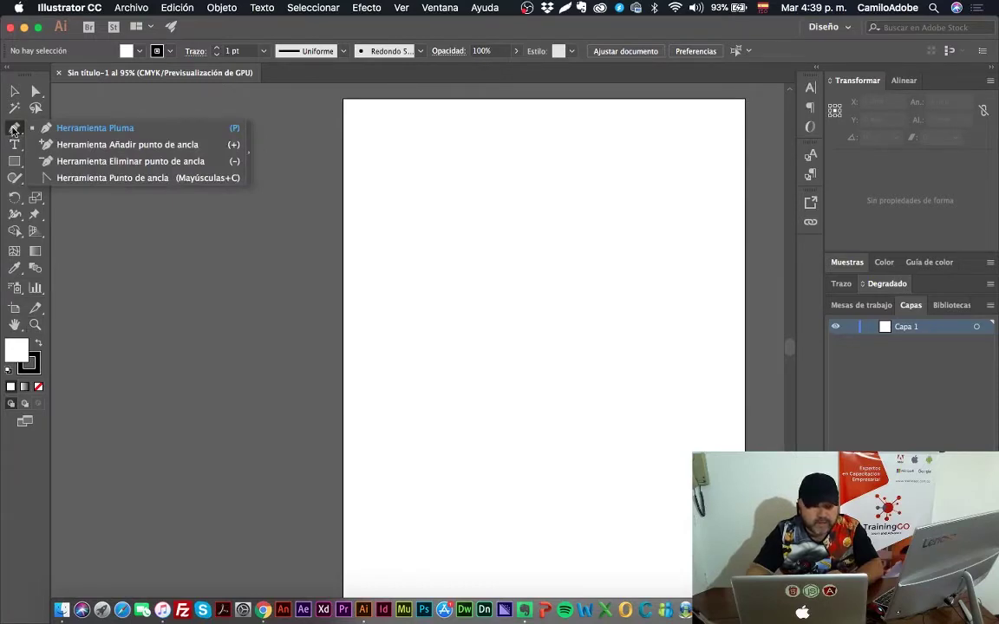
left_click(15, 179)
left_click(15, 179)
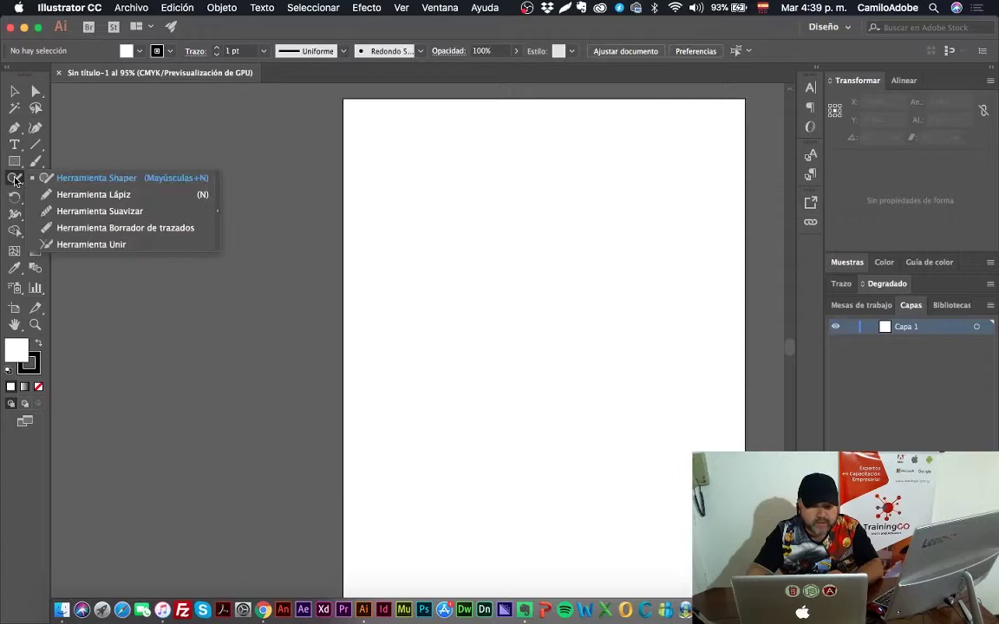
left_click(69, 194)
mouse_move(405, 147)
left_mouse_down()
mouse_move(420, 174)
mouse_move(514, 154)
mouse_move(539, 190)
mouse_move(573, 209)
mouse_move(607, 191)
left_mouse_up()
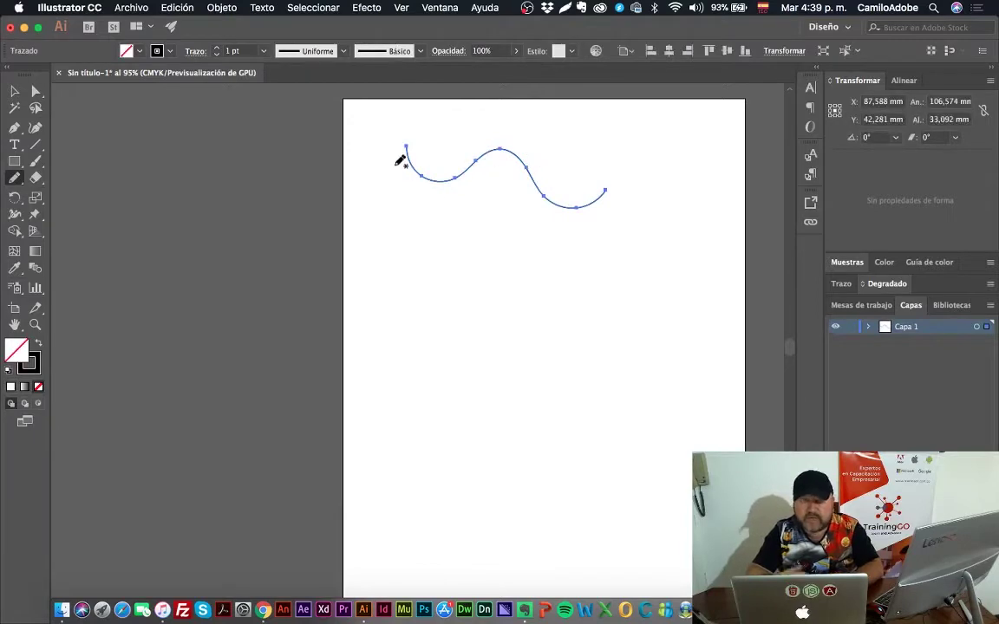
- Draw a square of about 52 mm per side below the wavy path and deselect it
left_click(16, 162)
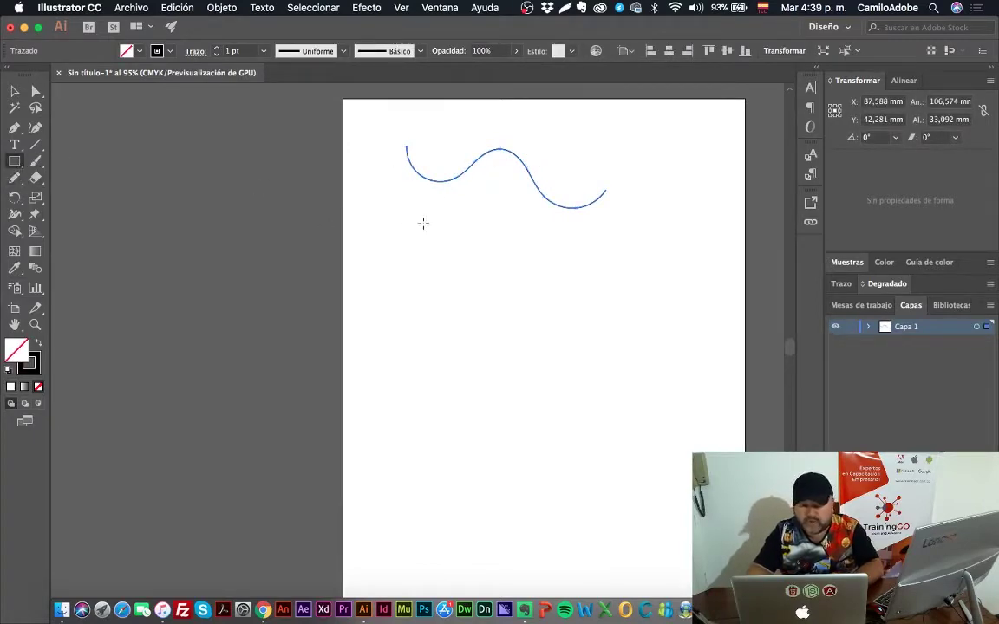
left_click_drag(400, 234, 499, 332)
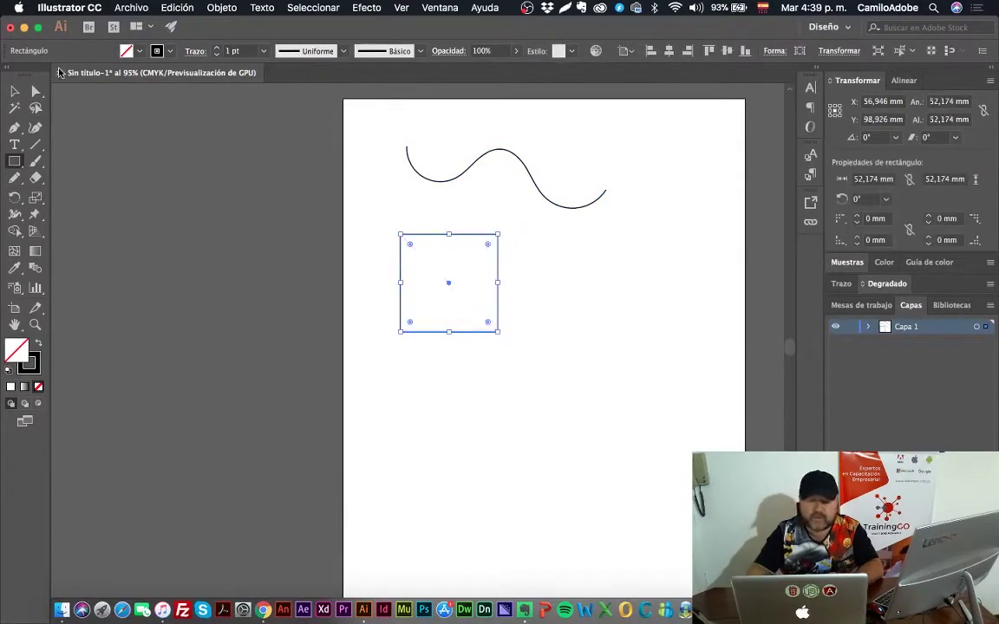
left_click(15, 90)
left_click(417, 212)
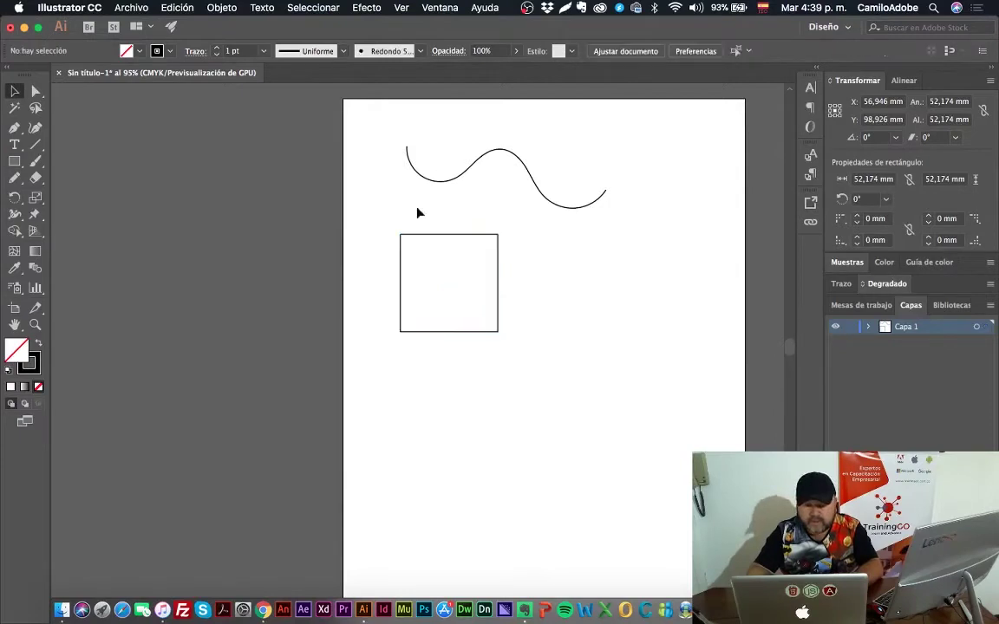
- Show the Trazo panel with its stroke options and return to the Selection tool
key("z")
left_click(461, 214)
left_click_drag(504, 180, 544, 152)
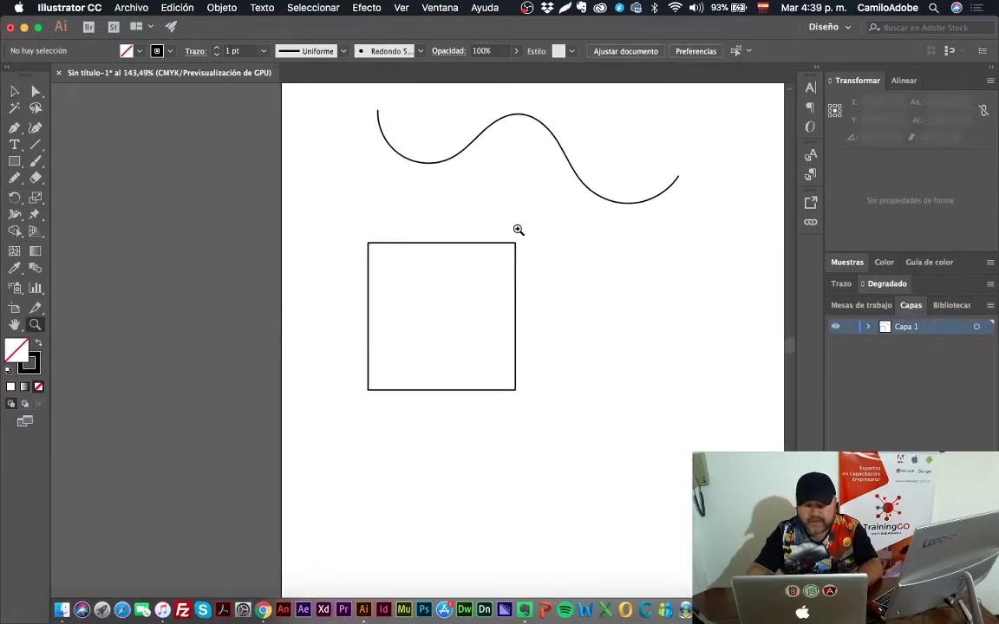
scroll(518, 227, "up", 3)
scroll(518, 227, "right", 3)
left_click_drag(424, 285, 489, 283)
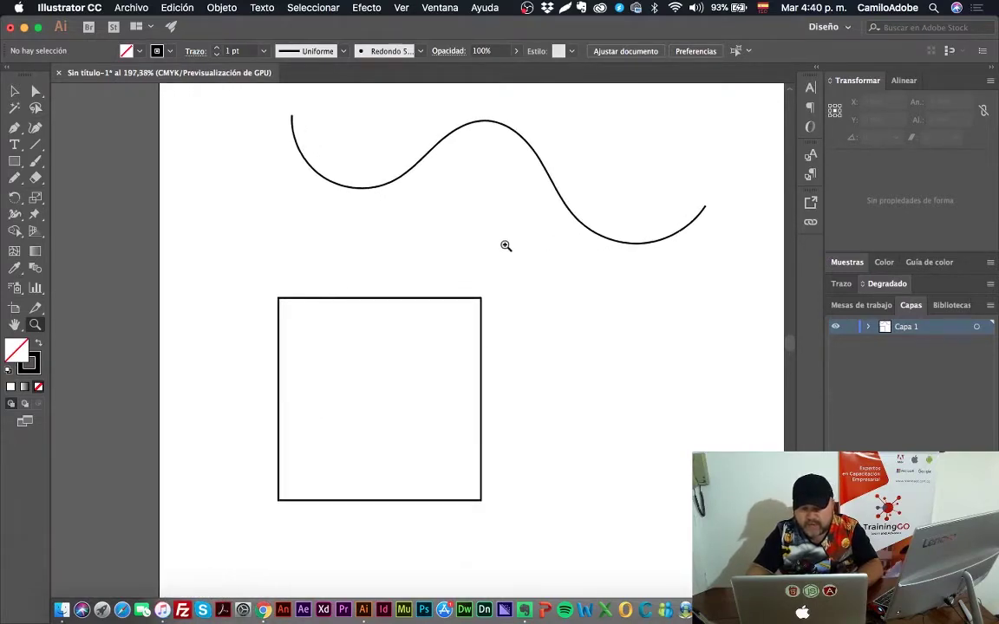
scroll(456, 223, "right", 2)
scroll(456, 222, "up", 2)
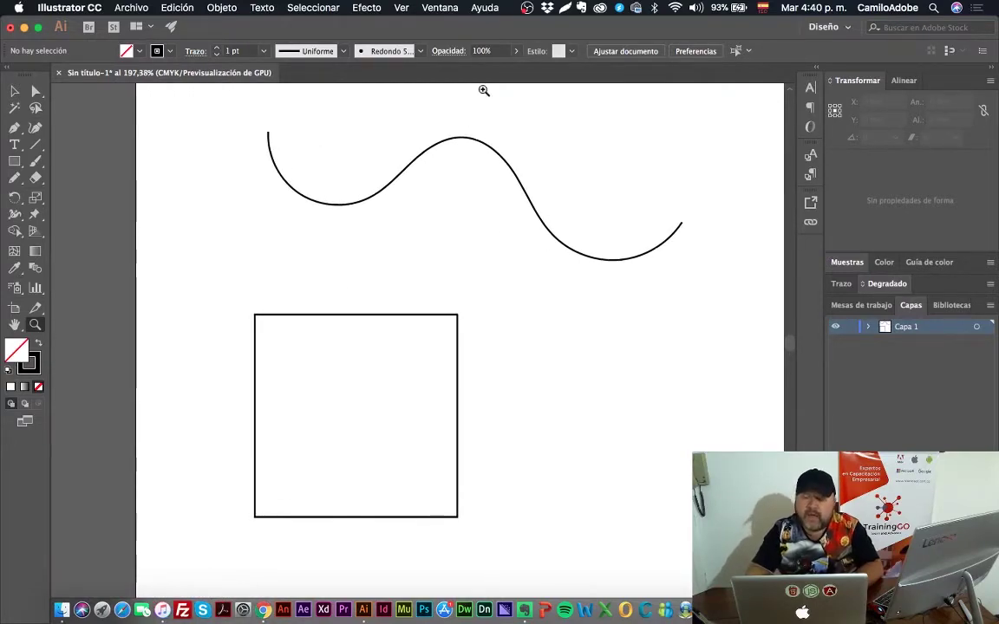
left_click(450, 10)
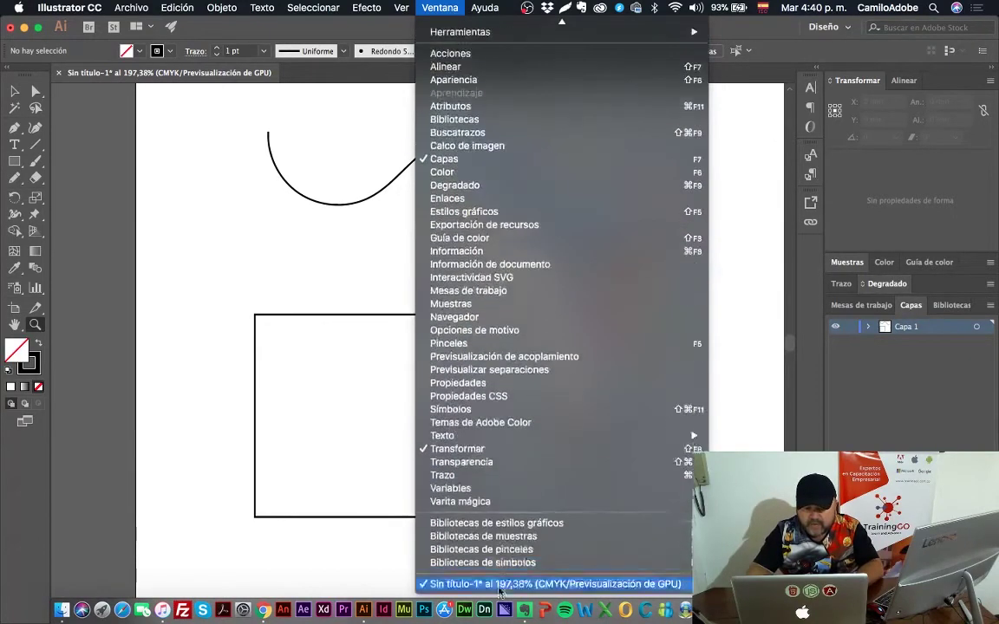
left_click(502, 475)
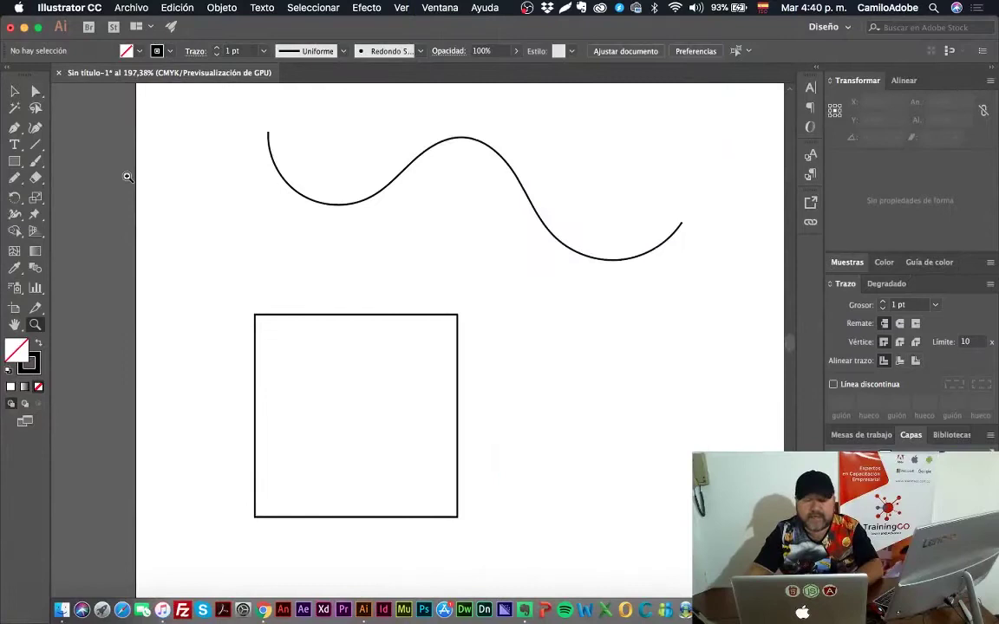
left_click(16, 92)
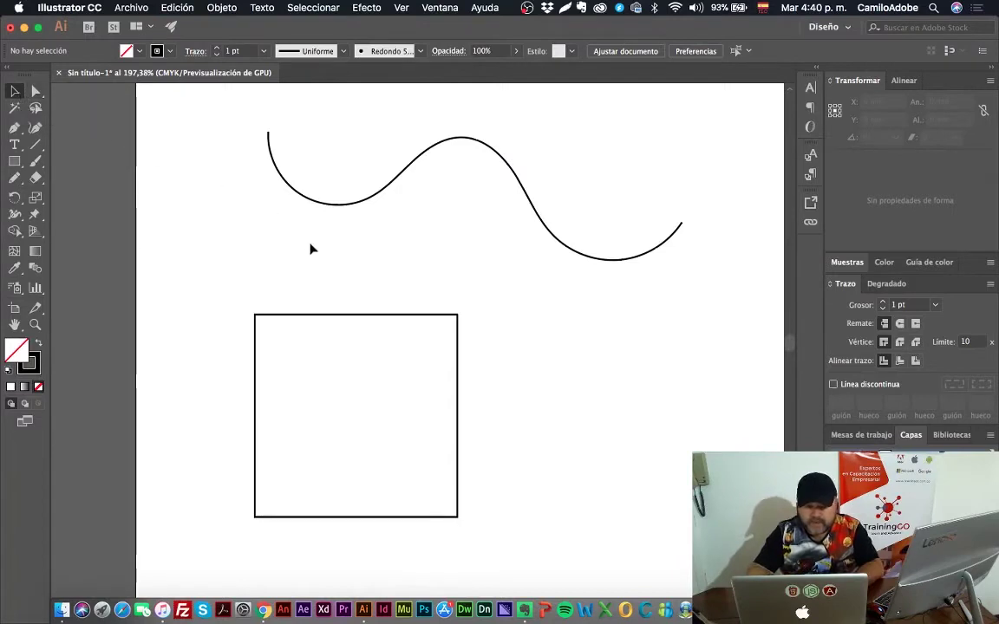
- Switch the workspace to Aspectos esenciales and restore its default layout
left_click(828, 27)
left_click(843, 48)
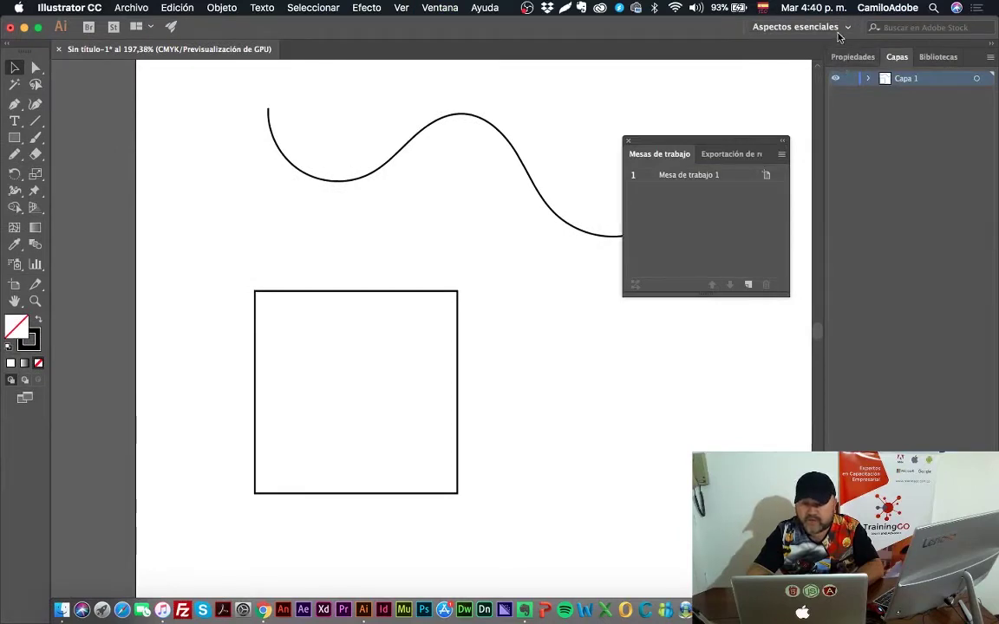
left_click(818, 28)
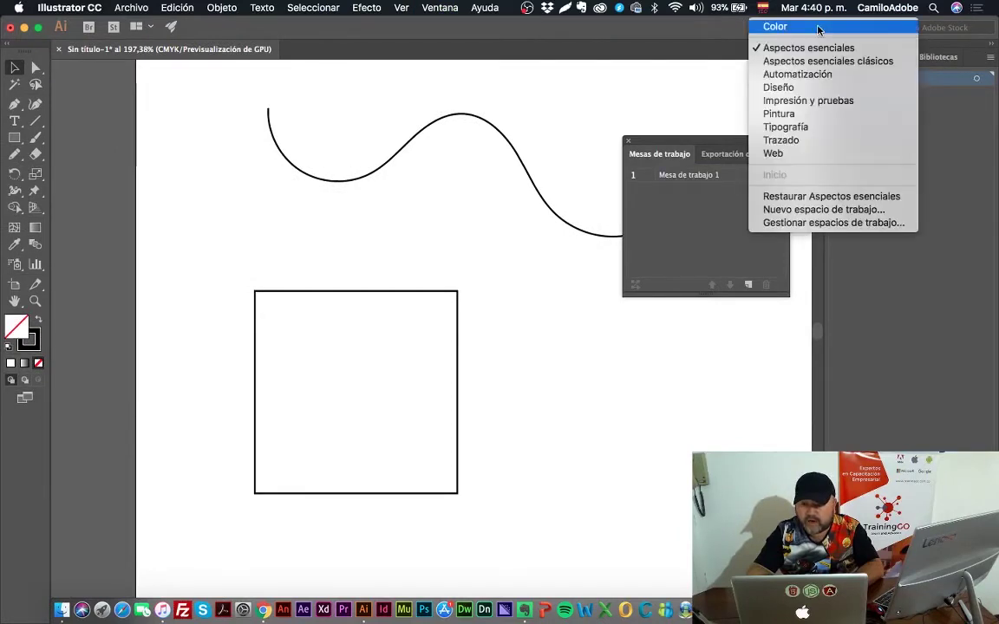
left_click(823, 196)
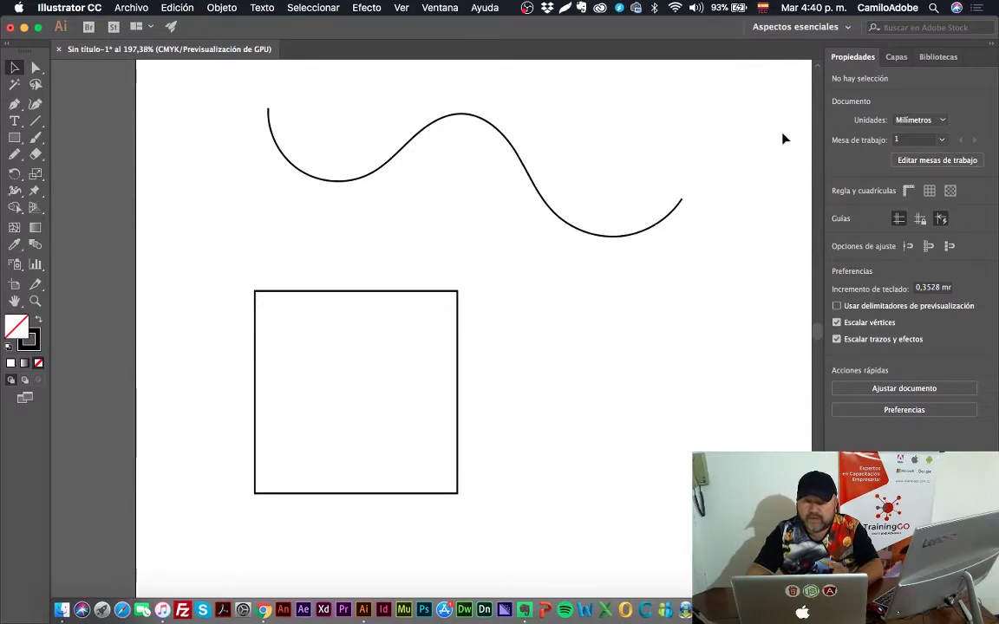
- Select the wavy path, place a floating Trazo panel below it, and briefly check the stroke options in the path's properties
left_click(676, 216)
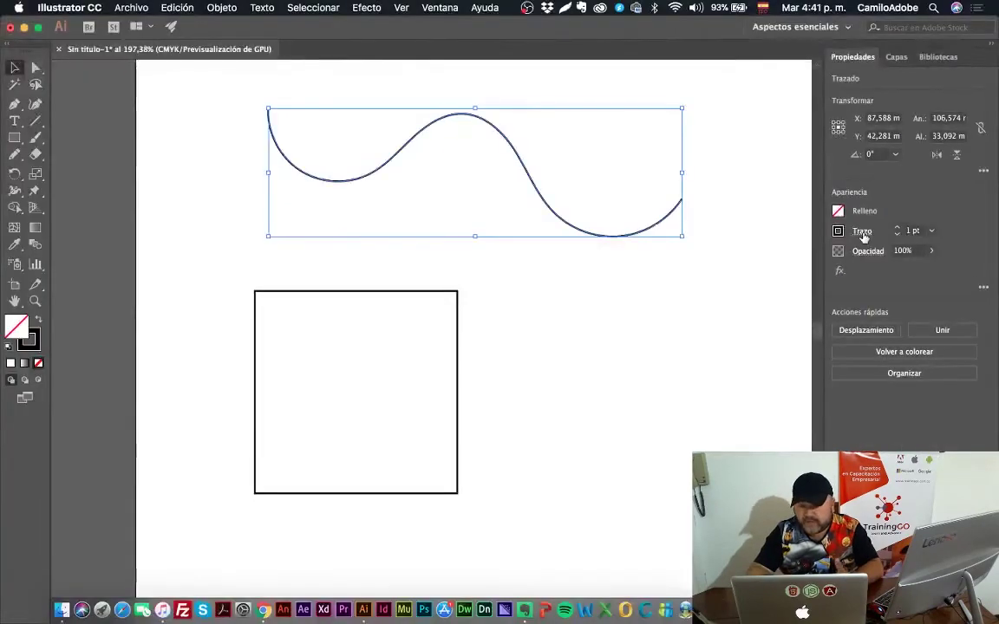
left_click(447, 9)
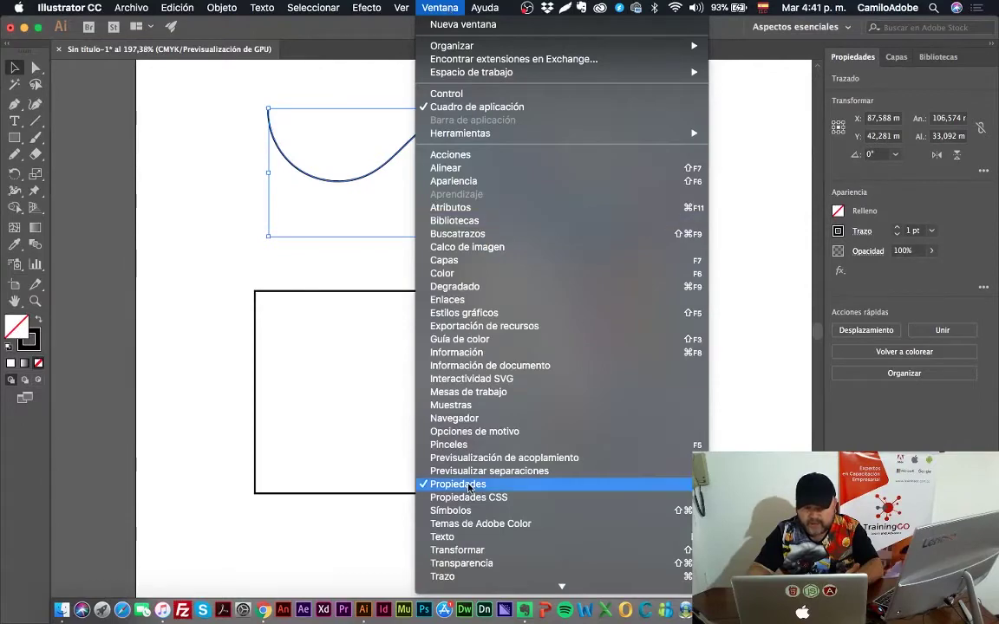
scroll(464, 484, "down", 3)
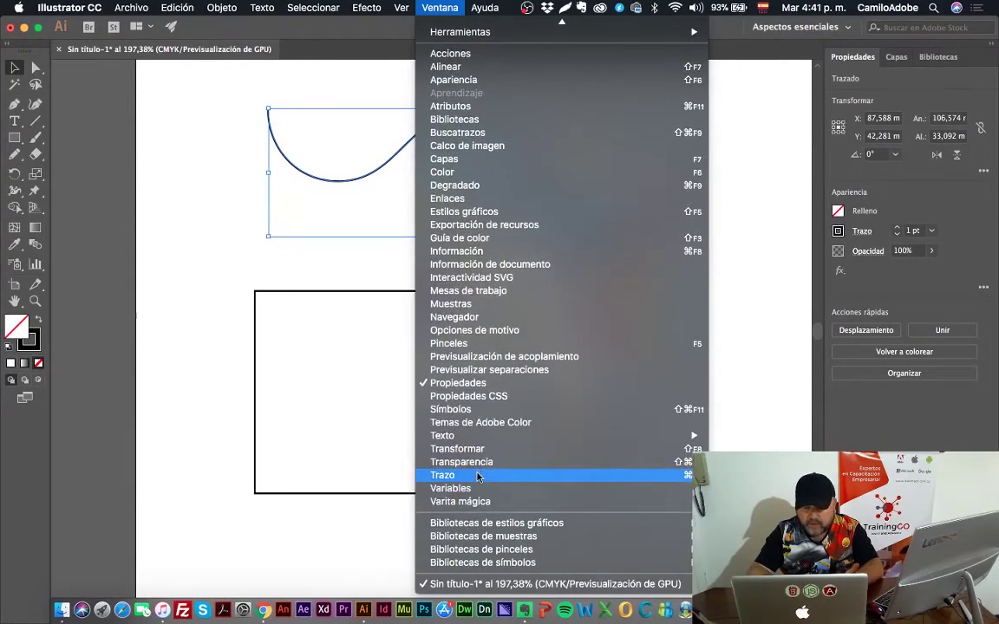
left_click(478, 477)
left_click_drag(678, 330, 548, 280)
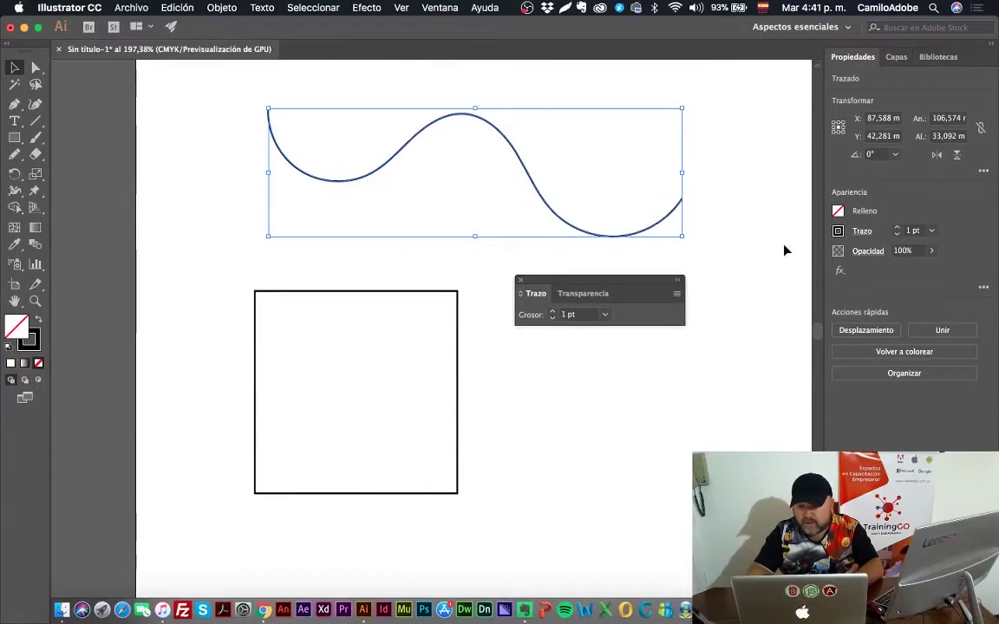
left_click(862, 231)
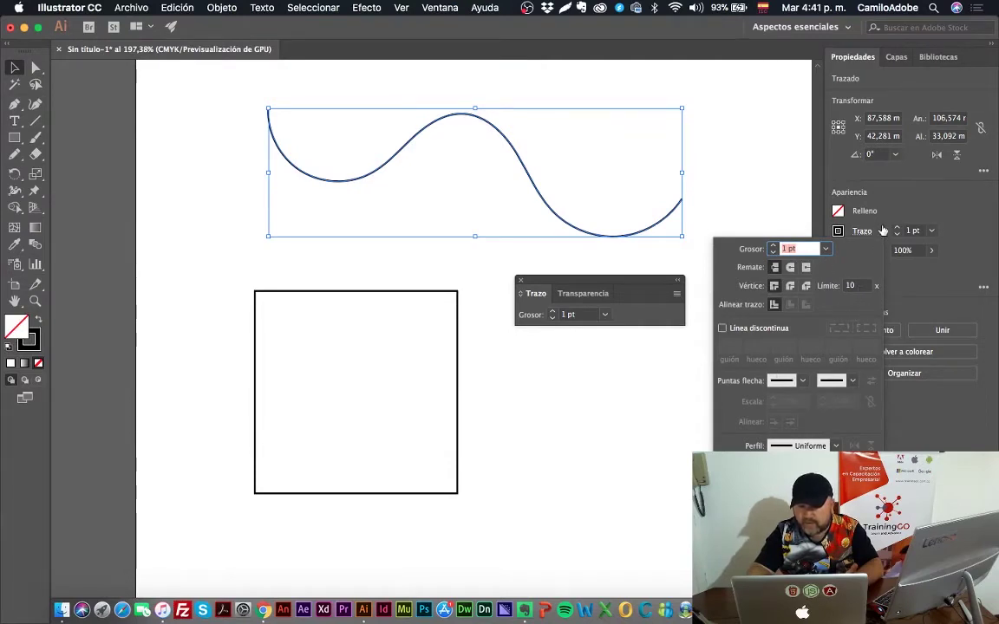
key("Escape")
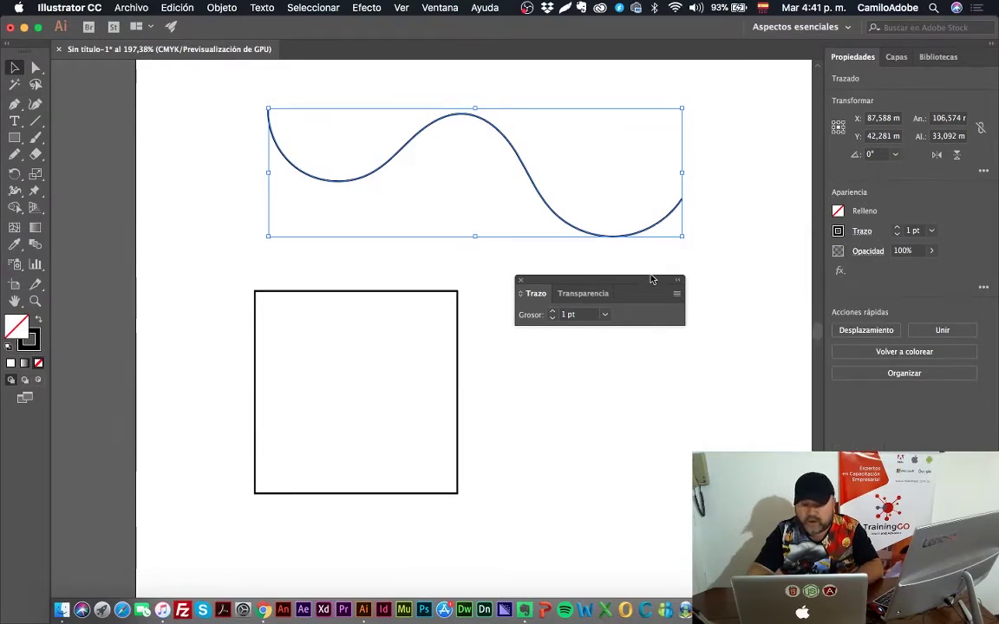
- Separate Transparencia from the floating Trazo panel, close it, and reposition the Trazo panel beside the wavy path's end
left_click_drag(652, 279, 691, 230)
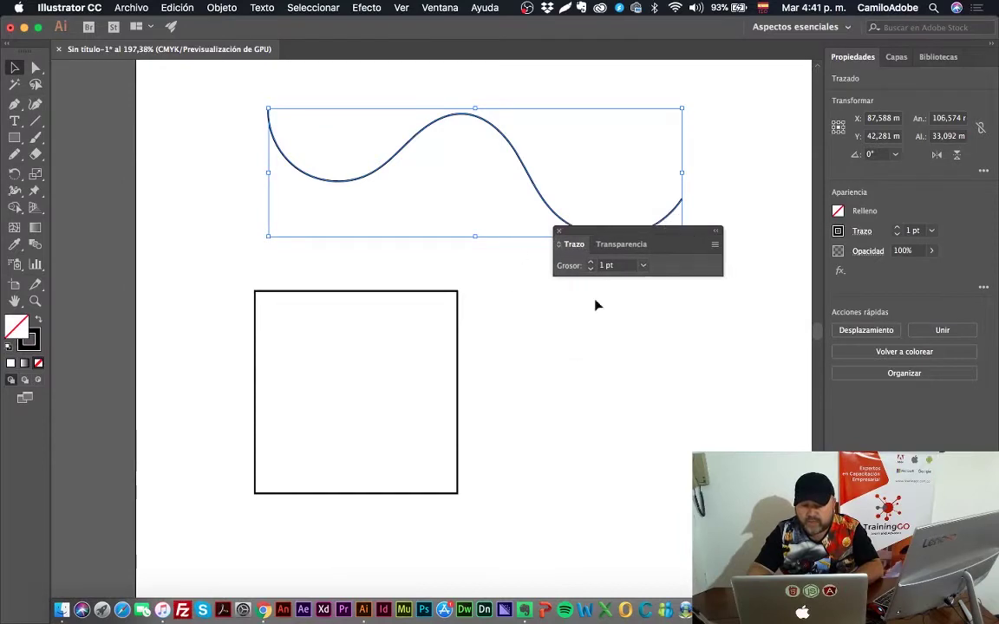
left_click_drag(618, 243, 627, 315)
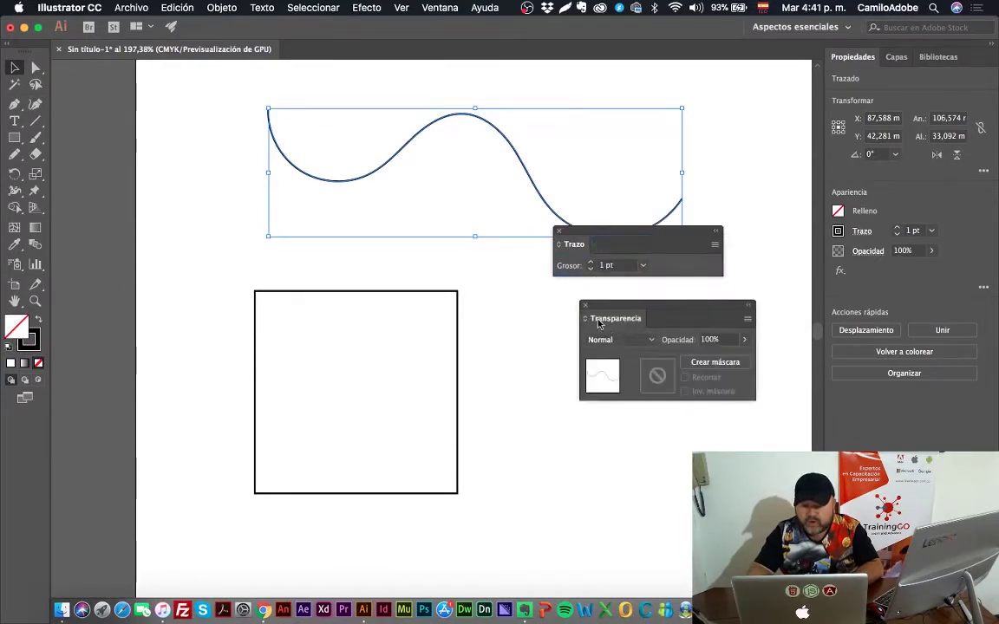
left_click(585, 306)
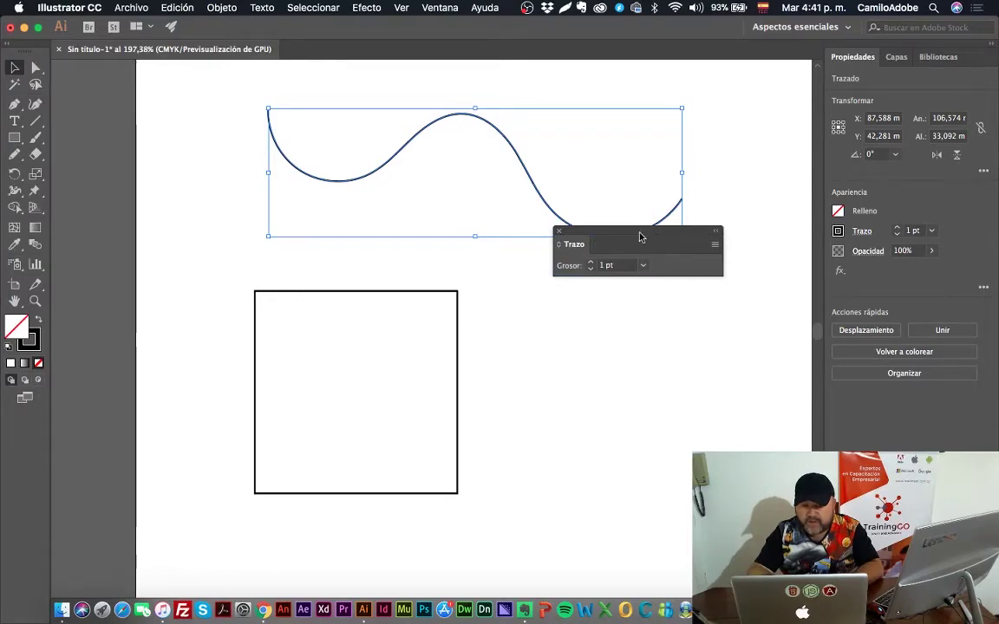
left_click_drag(640, 237, 631, 196)
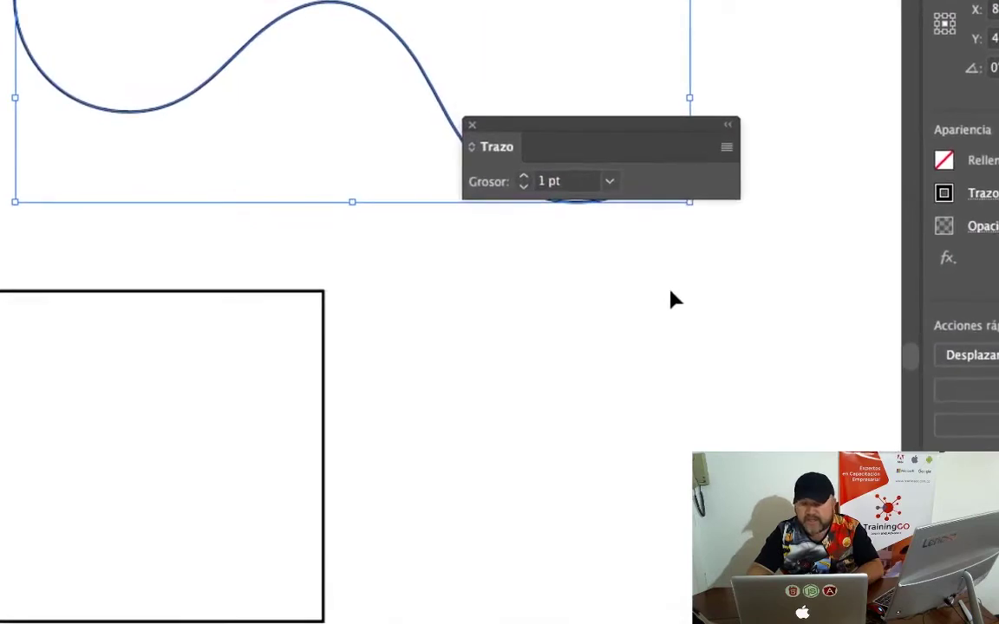
- Expand the floating Trazo panel to show all its stroke options
left_click(727, 148)
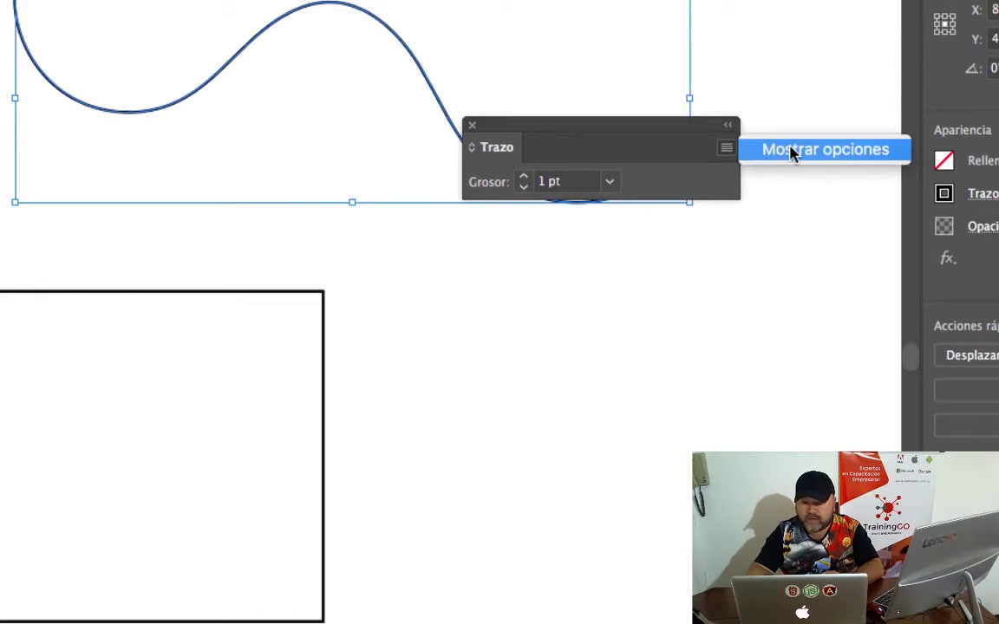
left_click(792, 156)
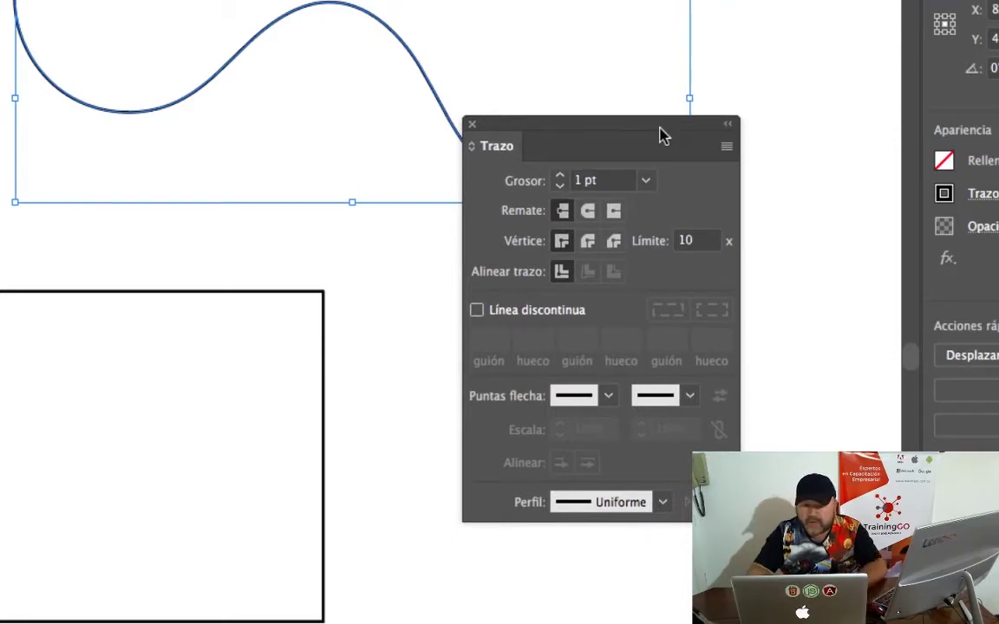
left_click_drag(660, 133, 658, 136)
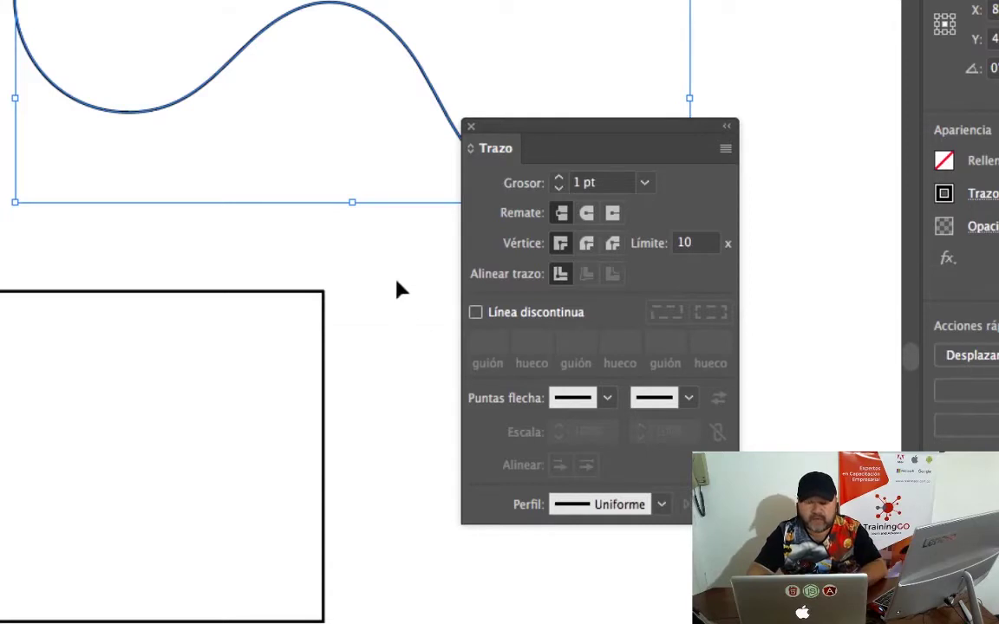
- Move the wavy path slightly left and down, and place the Trazo panel below its end so the end stays uncovered
left_click_drag(389, 30, 339, 41)
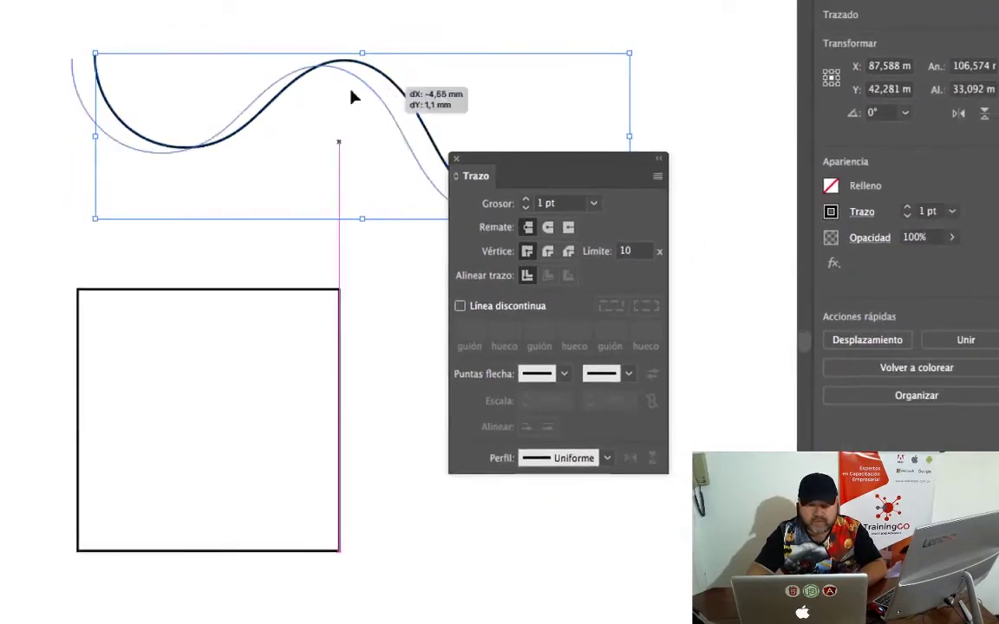
left_click_drag(351, 97, 321, 102)
left_click_drag(529, 165, 570, 251)
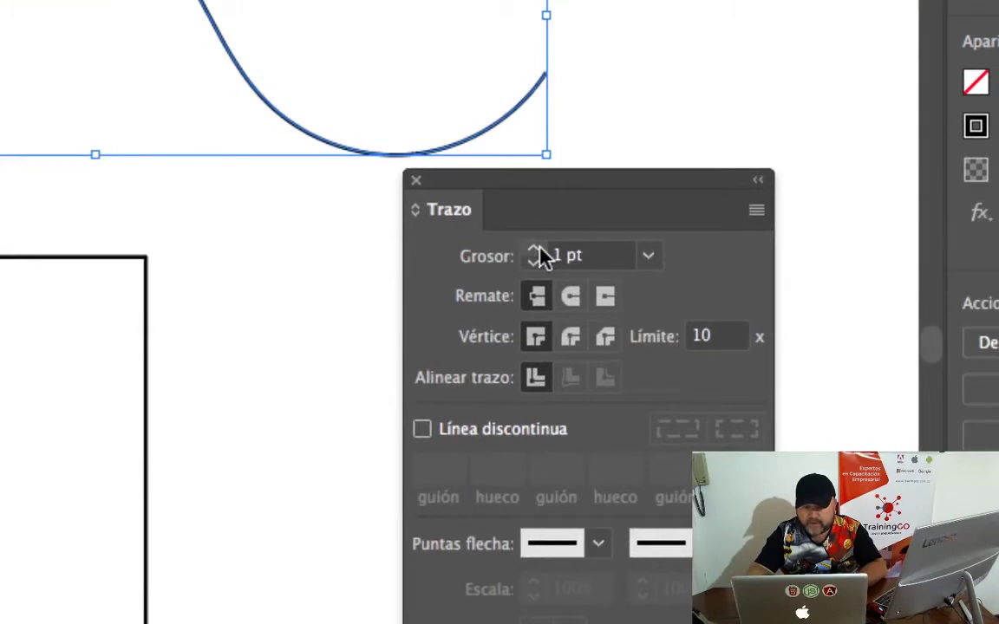
- Set the wavy path's stroke weight to 9 pt and deselect the path
left_click(538, 250)
left_click(538, 250)
left_click(537, 249)
left_click(538, 250)
left_click(538, 250)
left_click(538, 250)
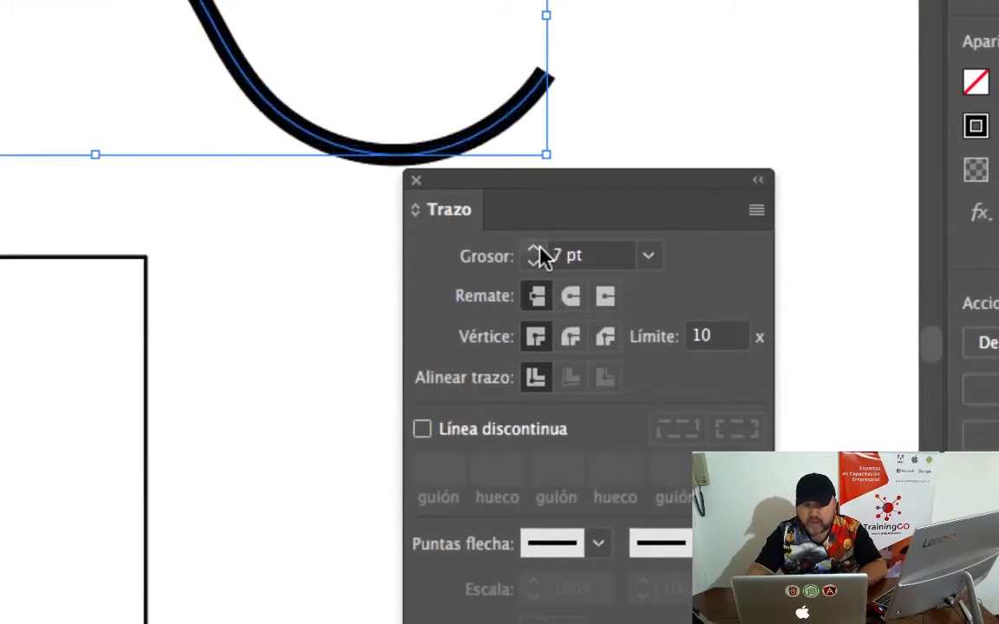
left_click(536, 250)
left_click(536, 249)
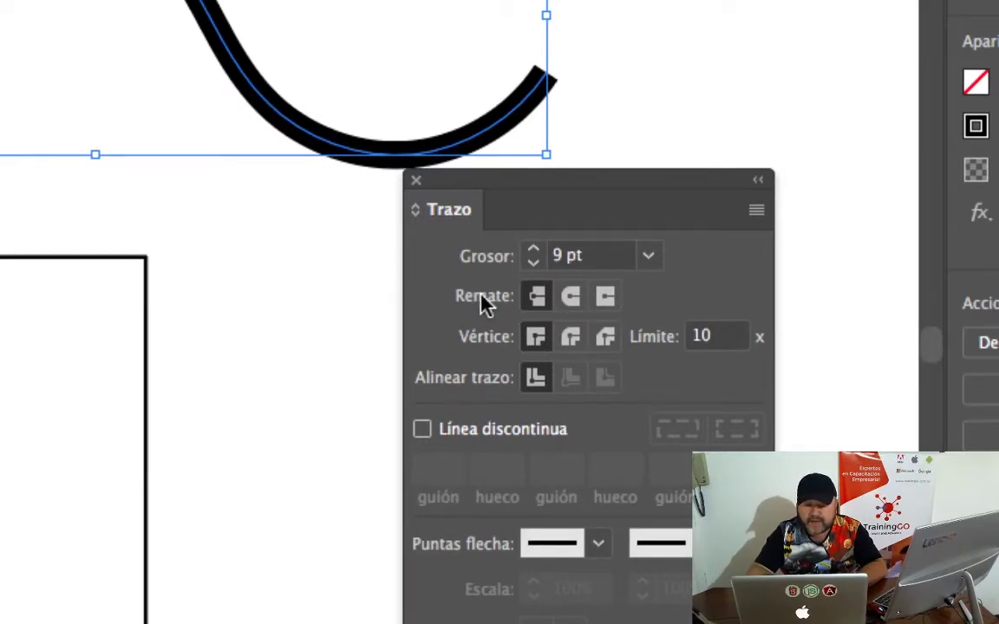
left_click(570, 83)
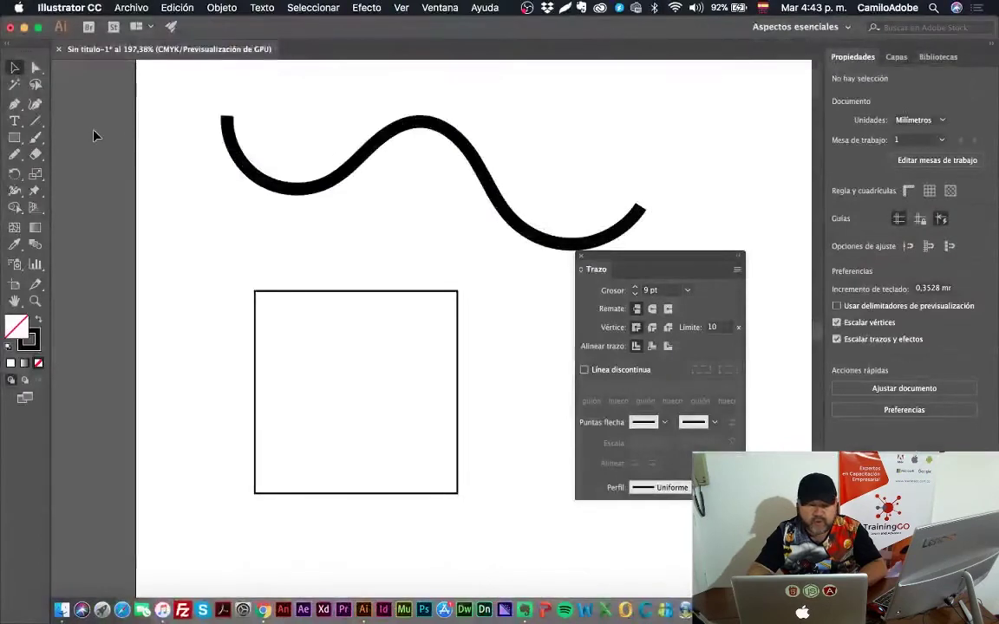
- Select the wavy path's right end anchor, try the round and projecting caps on it, and return to the butt cap
left_click(34, 66)
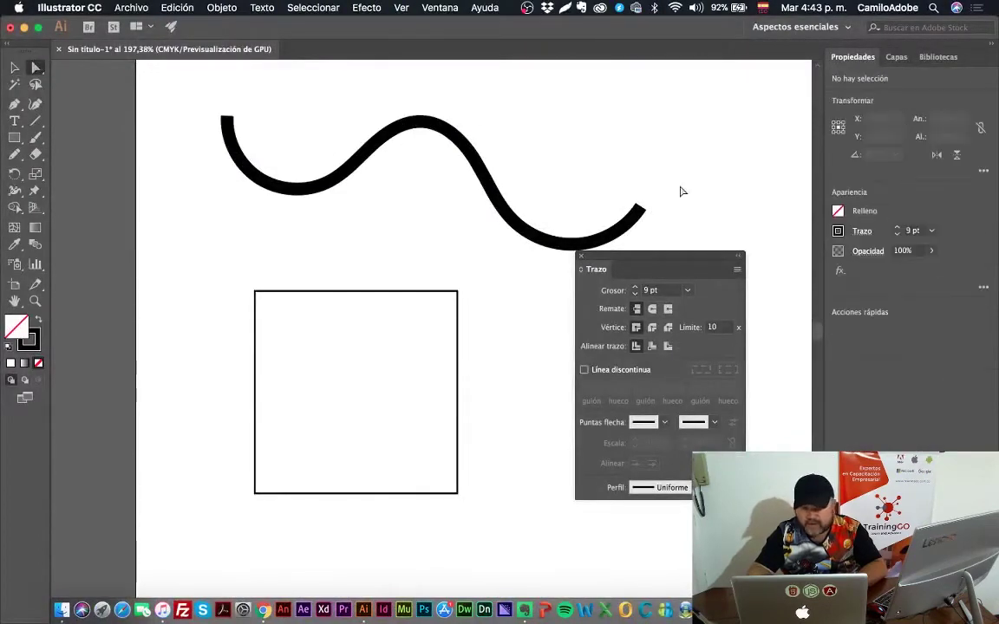
left_click(639, 211)
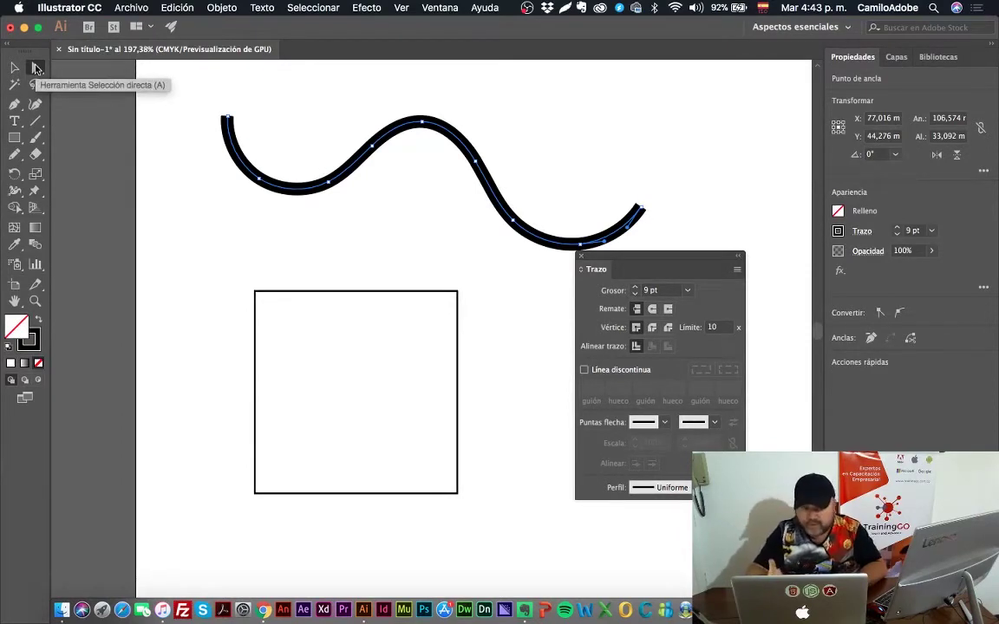
left_click(36, 67)
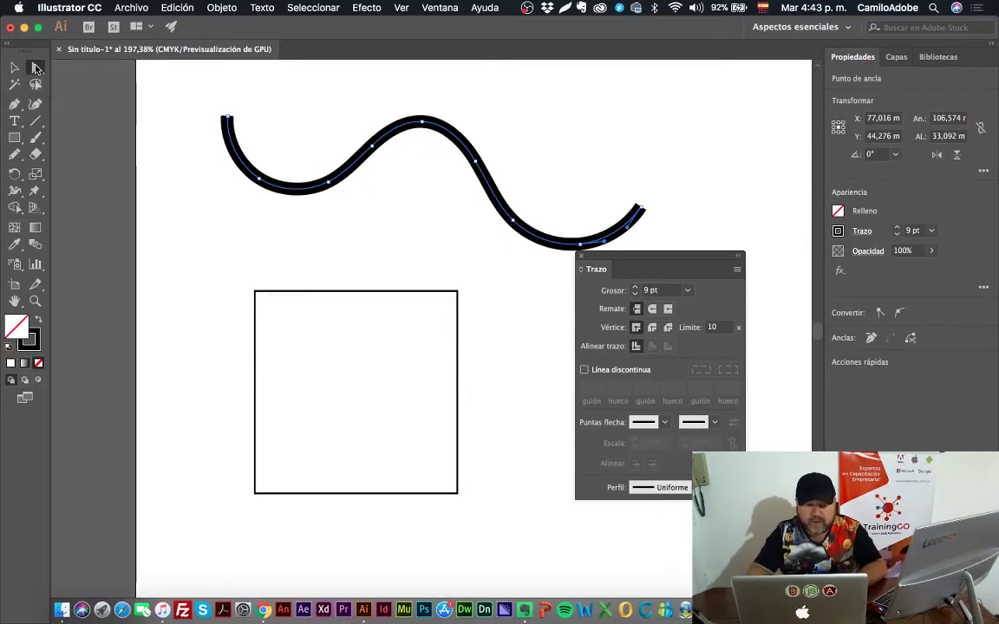
left_click(596, 128)
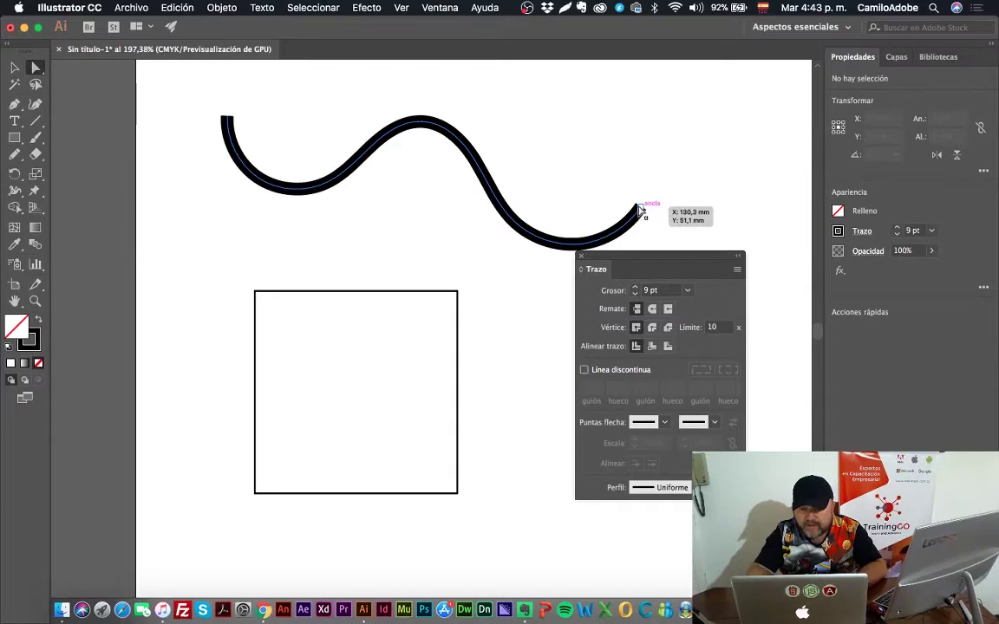
left_click(640, 211)
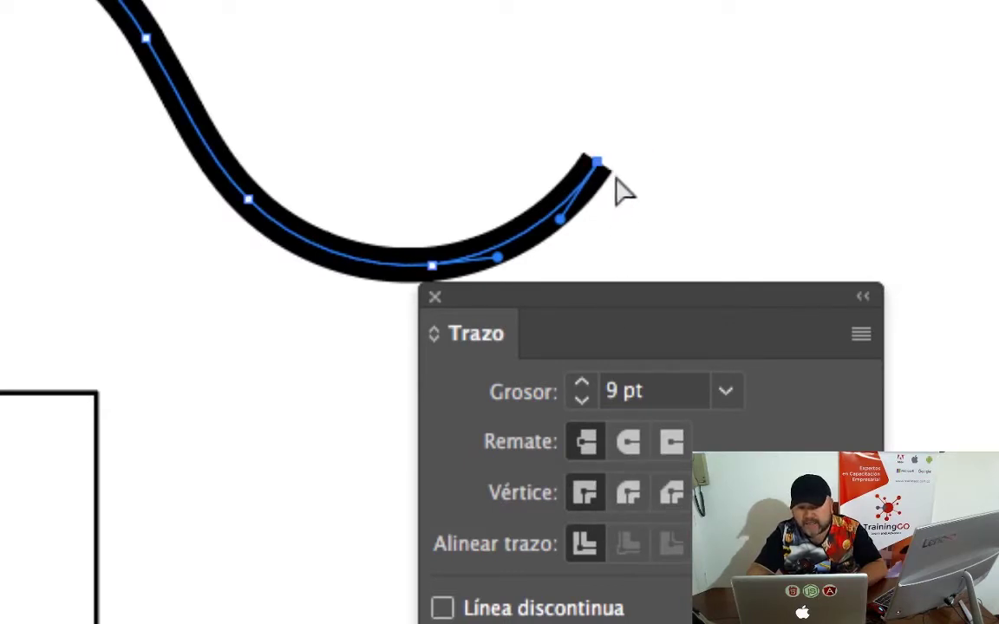
left_click(616, 445)
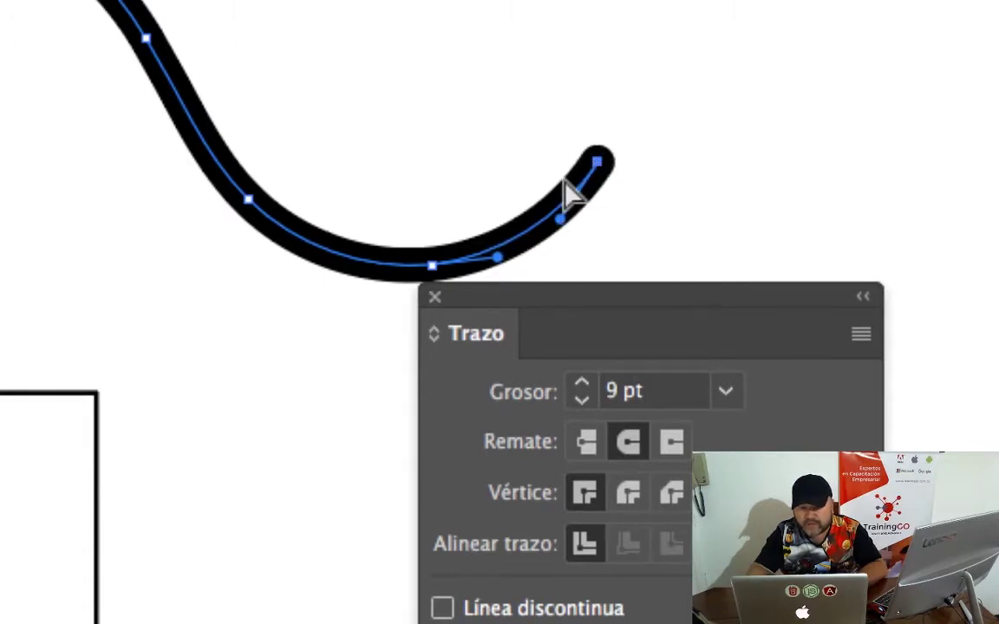
left_click(674, 443)
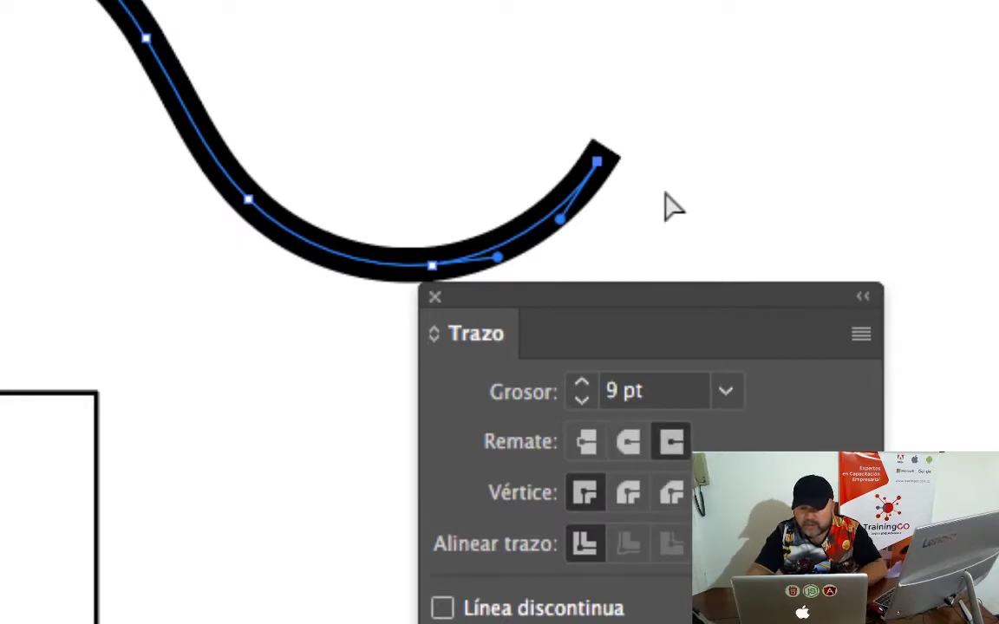
left_click(598, 160)
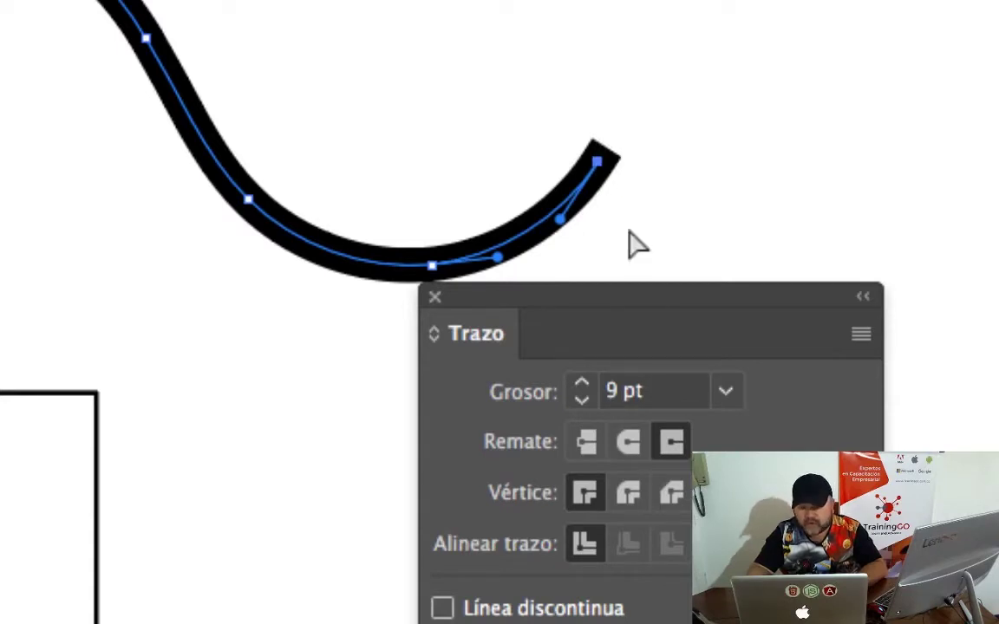
left_click(628, 440)
left_click(594, 447)
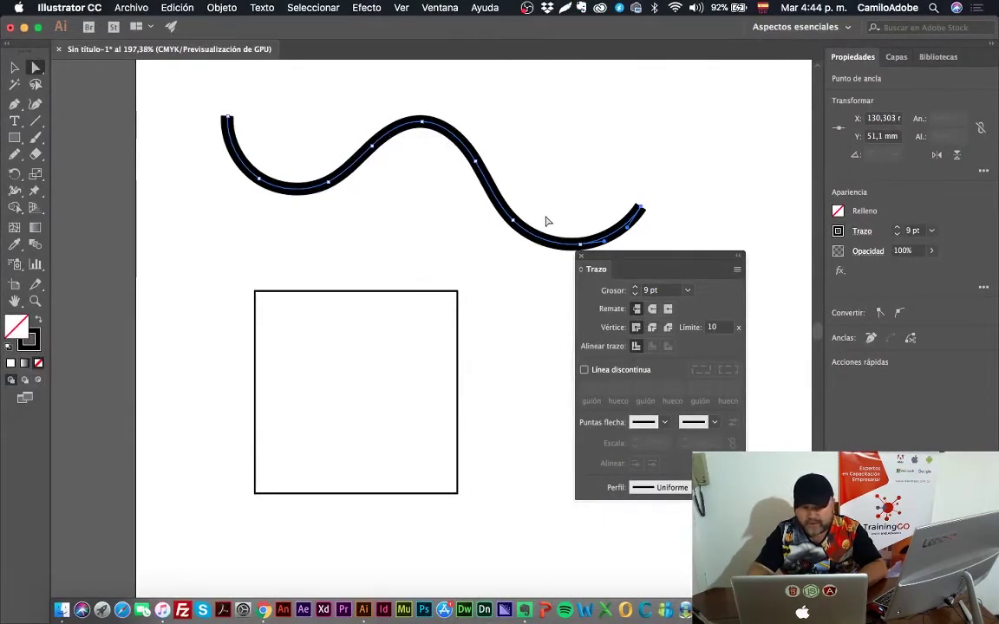
- Compare the stroke alignment options offered for the square with those offered for the open wavy path
left_click(15, 68)
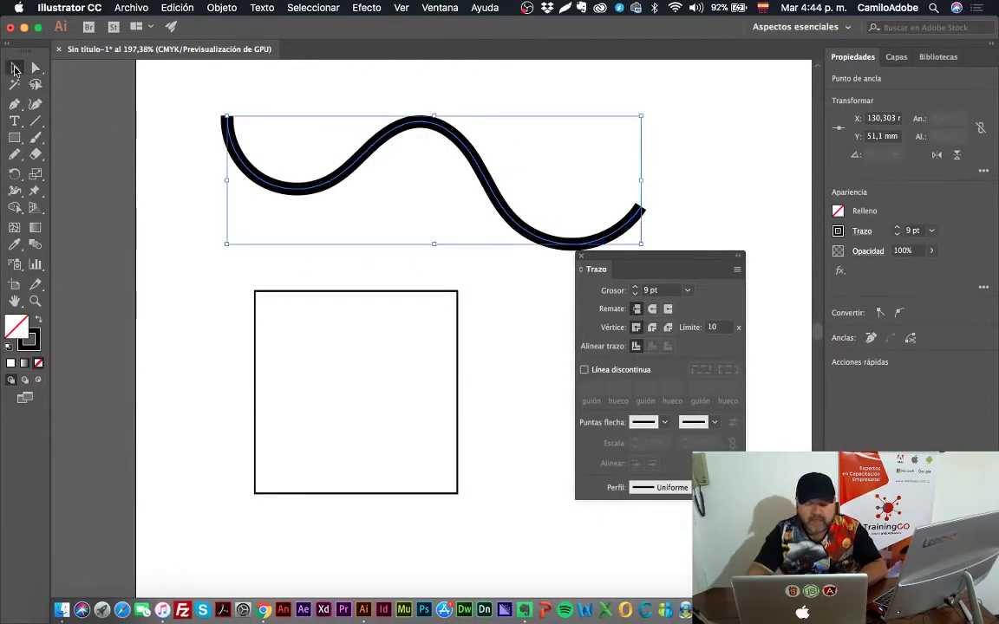
left_click(303, 292)
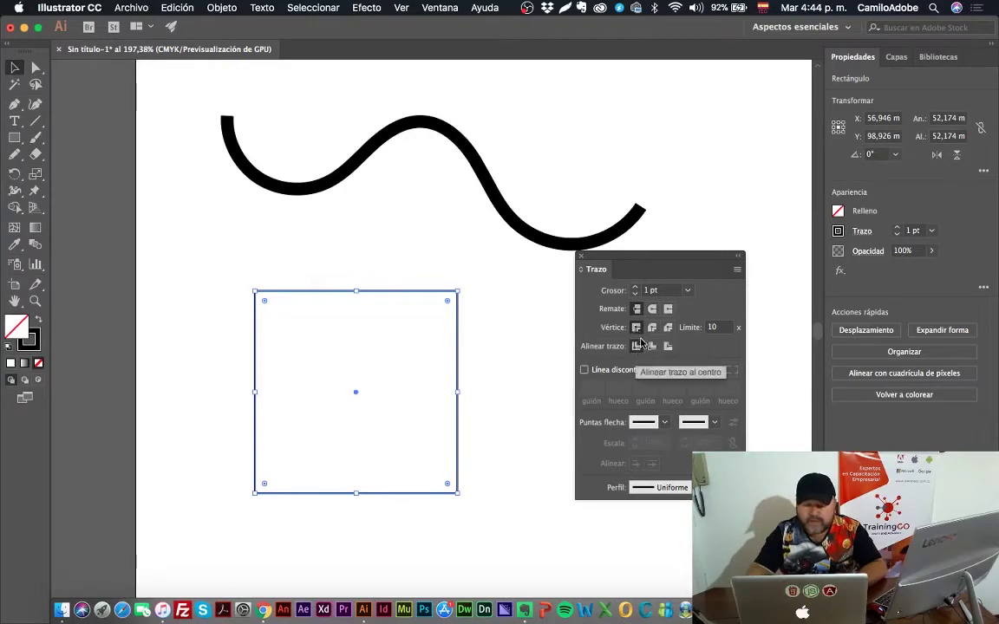
left_click(546, 246)
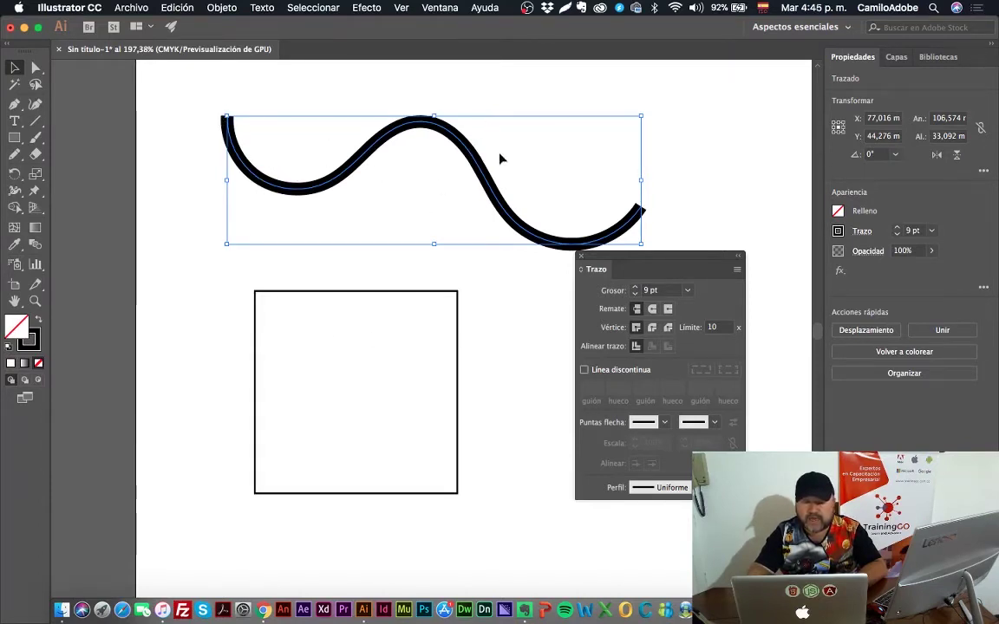
- Set the square's stroke weight to 4 pt with its upper right corner shown close up
left_click(460, 319)
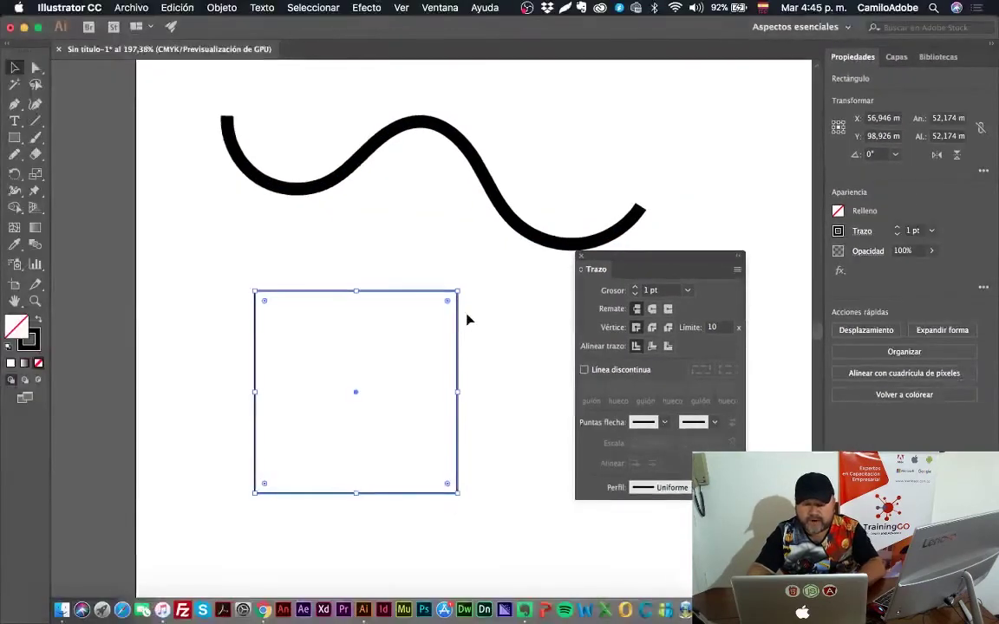
key("z")
left_click_drag(418, 263, 487, 313)
left_click_drag(444, 268, 526, 422)
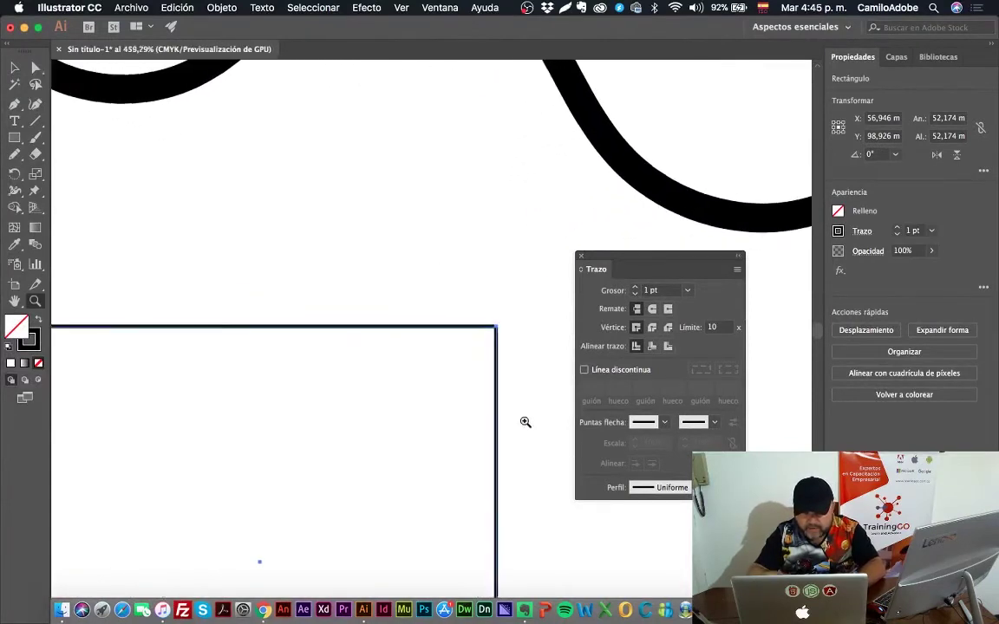
left_click_drag(468, 258, 259, 169)
left_click_drag(161, 156, 314, 297)
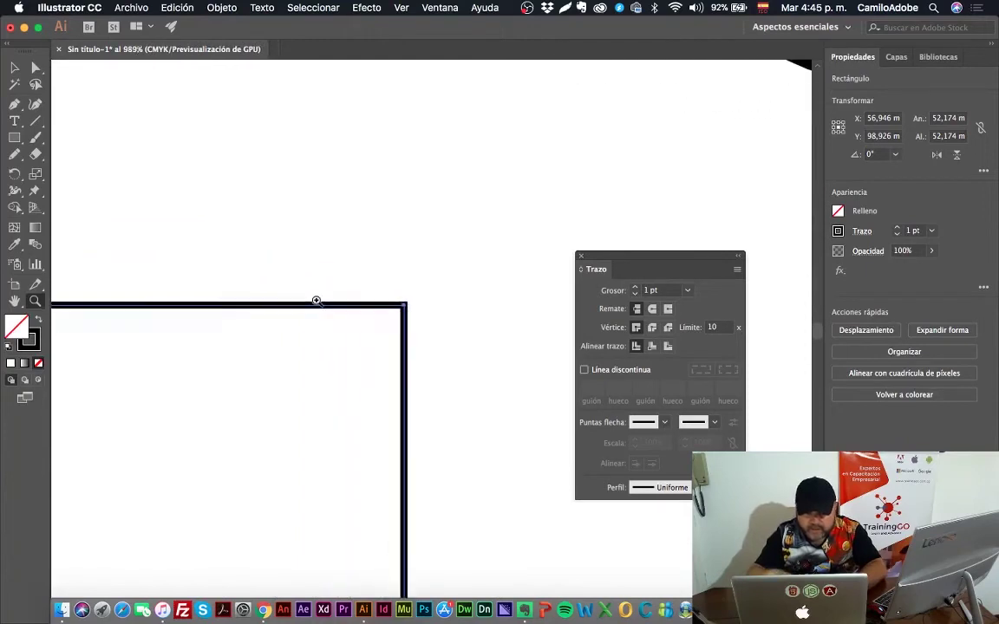
left_click_drag(437, 308, 400, 230)
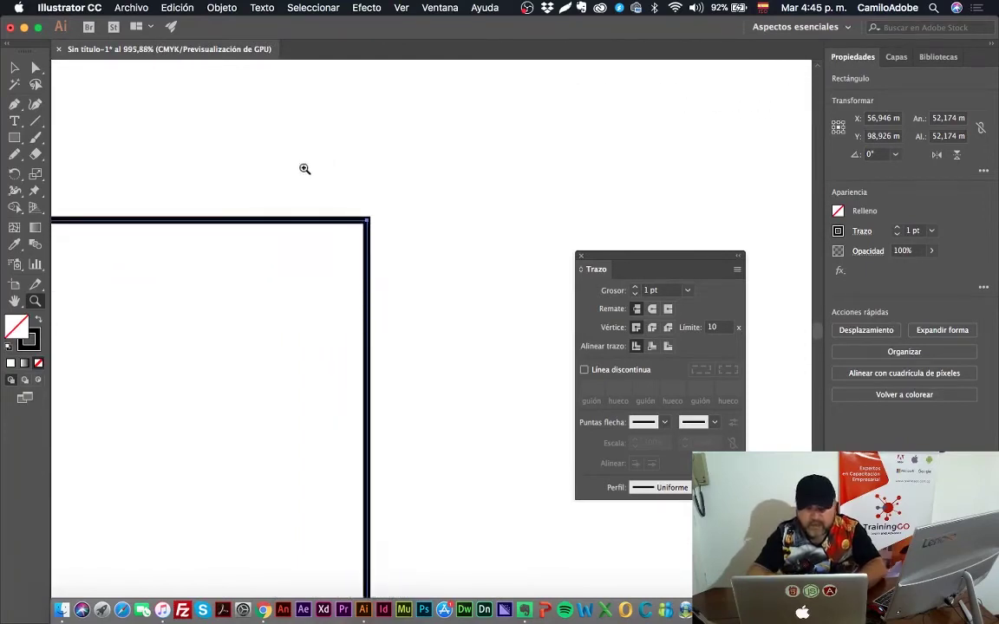
left_click(14, 70)
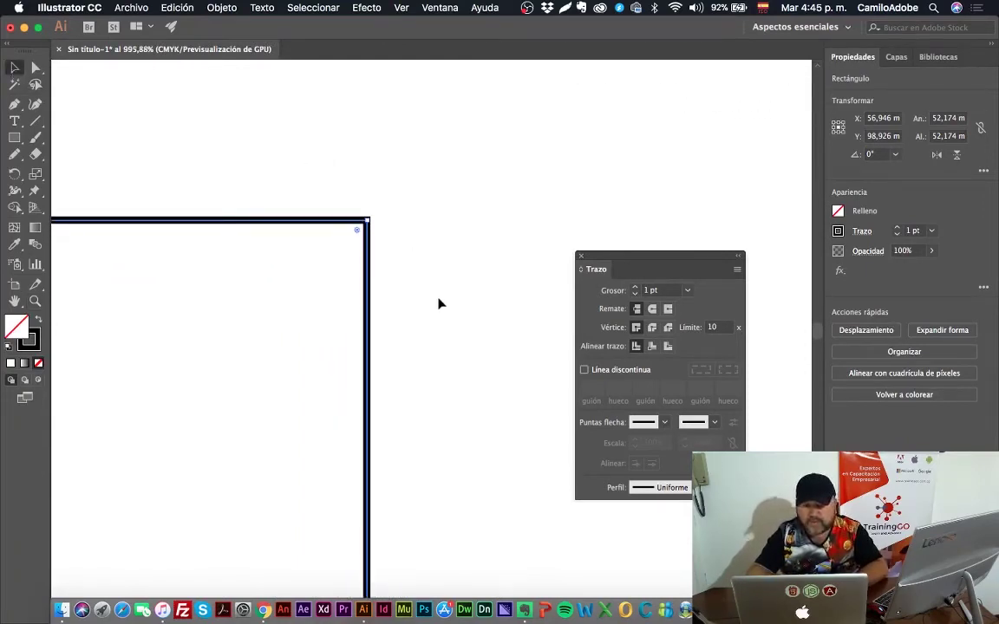
left_click(636, 289)
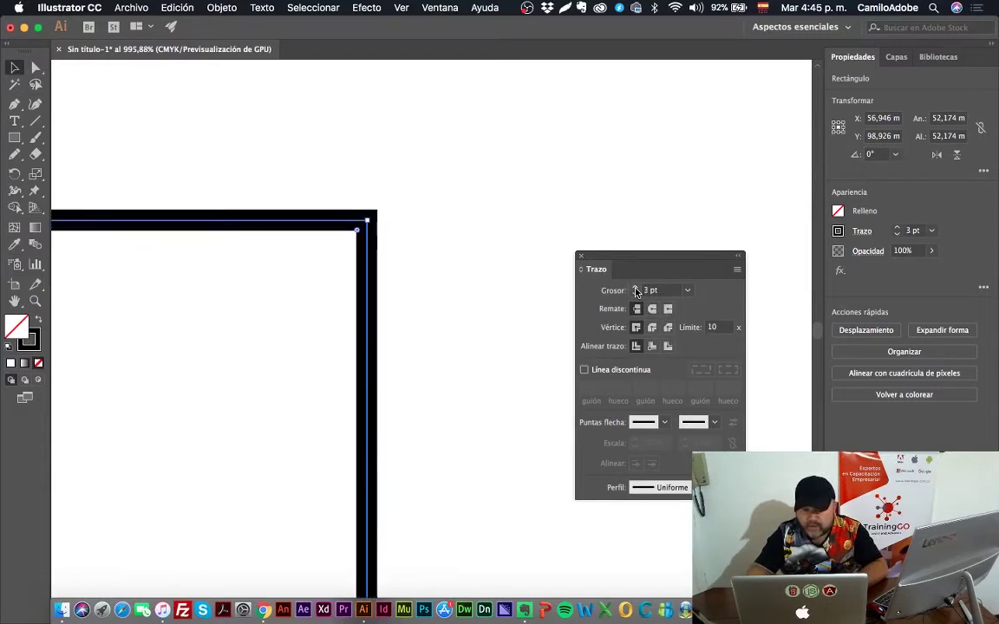
left_click(636, 288)
left_click(637, 289)
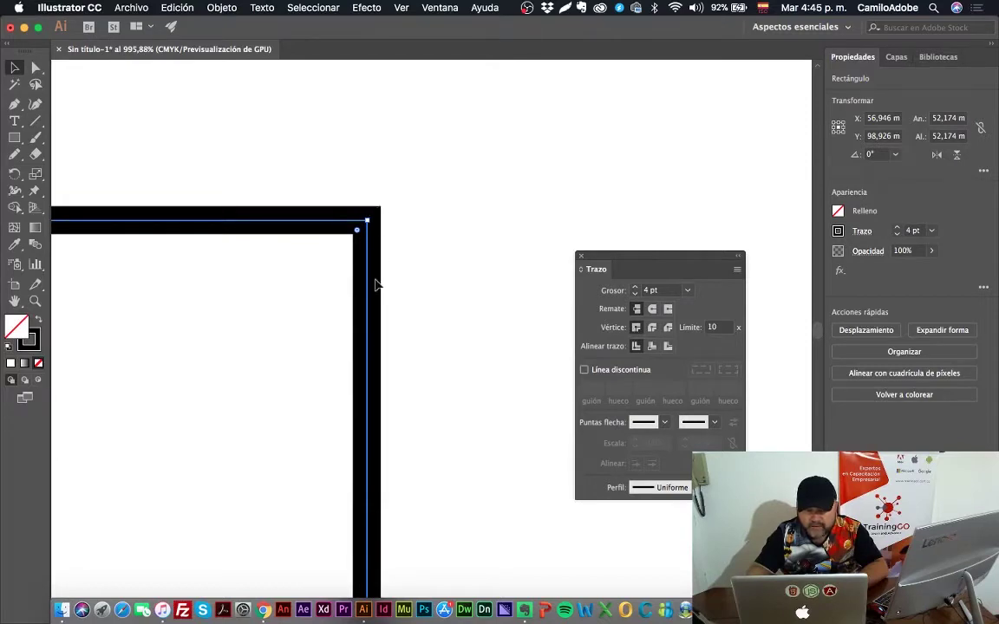
- Try the round join on the square, switch it to a bevel join, and align its stroke first inside and finally outside
left_click(653, 328)
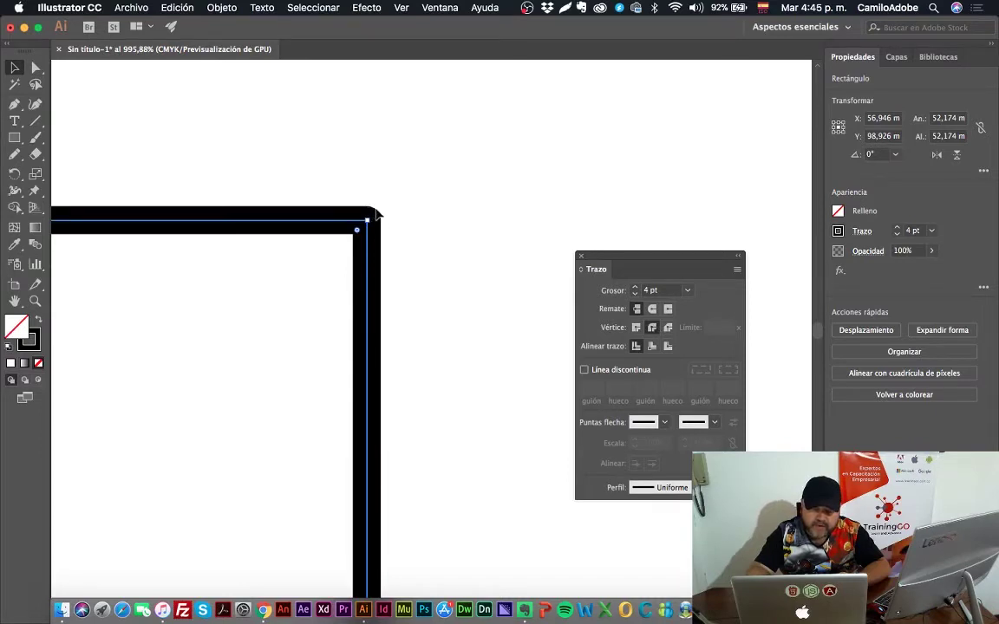
left_click(667, 328)
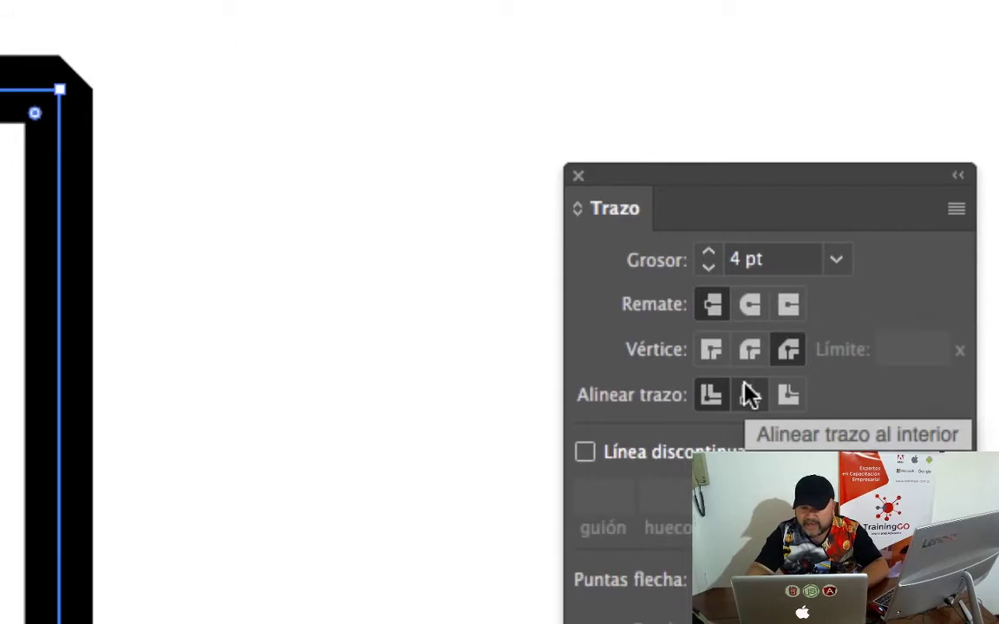
left_click(751, 395)
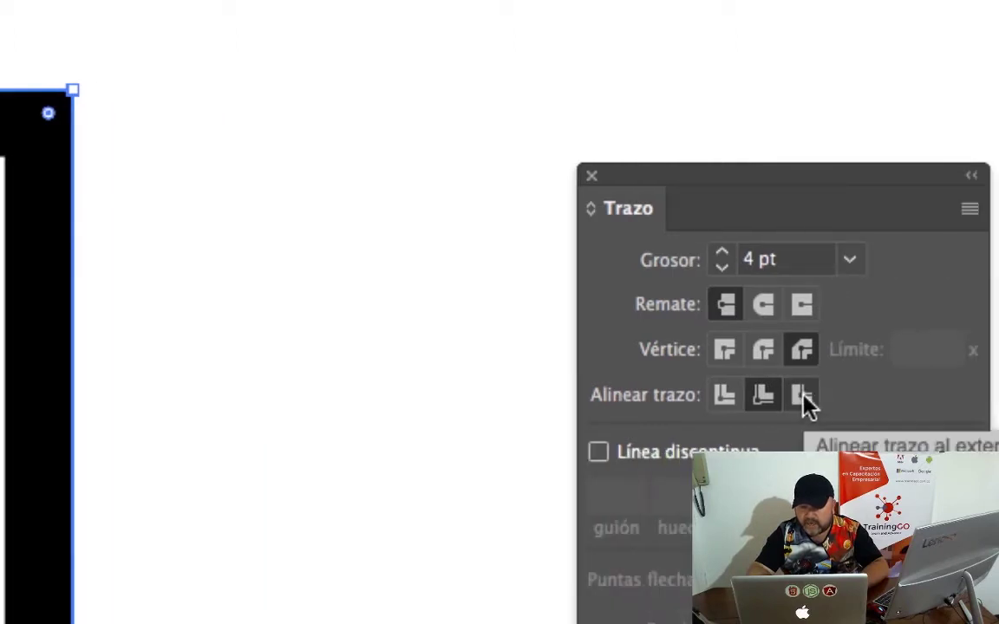
left_click(803, 399)
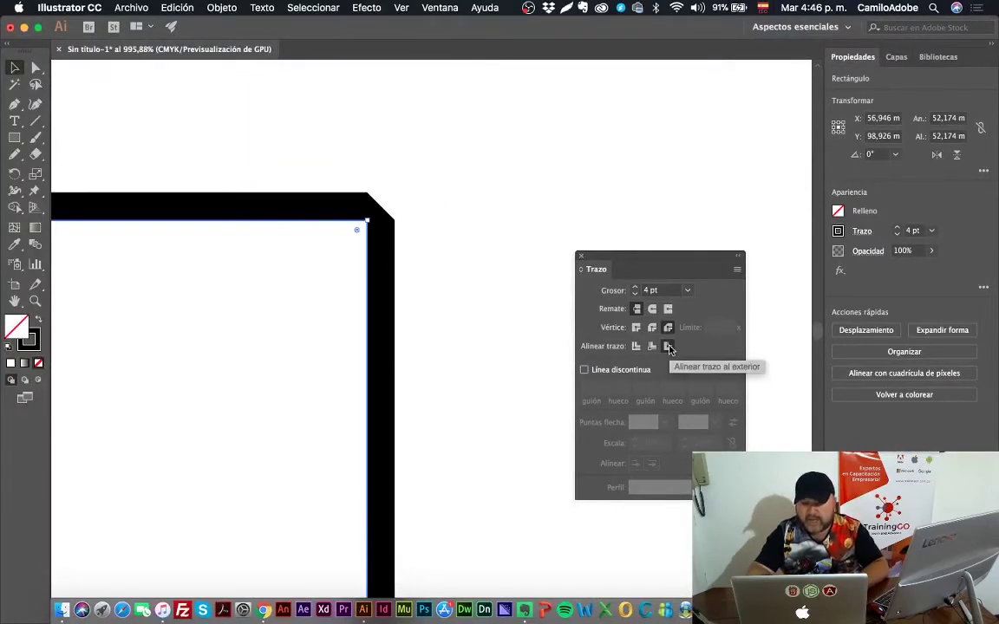
- Reselect the square and set its corners to the round join
left_click(536, 312)
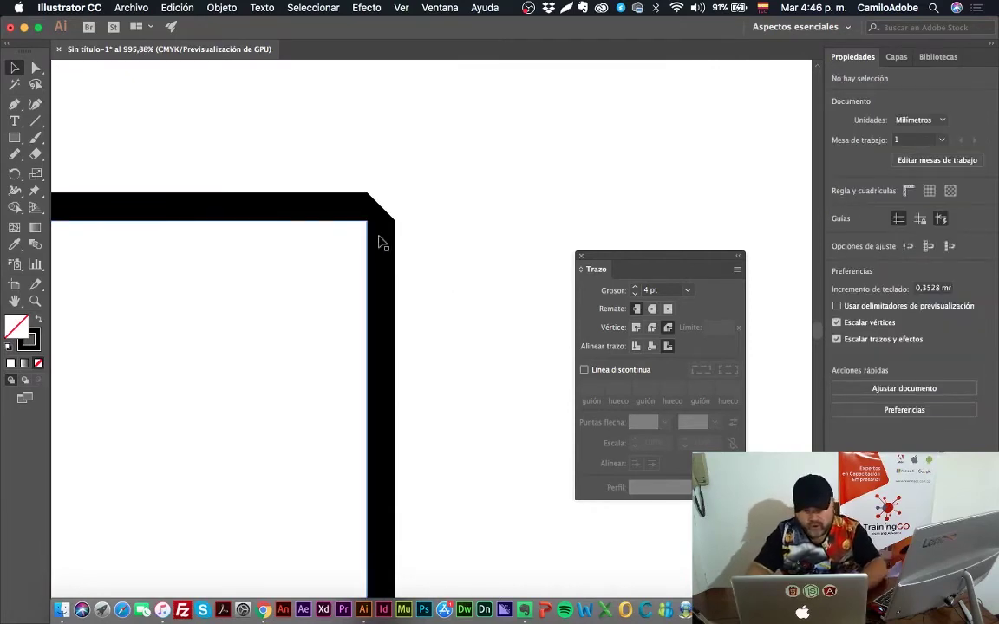
left_click(379, 238)
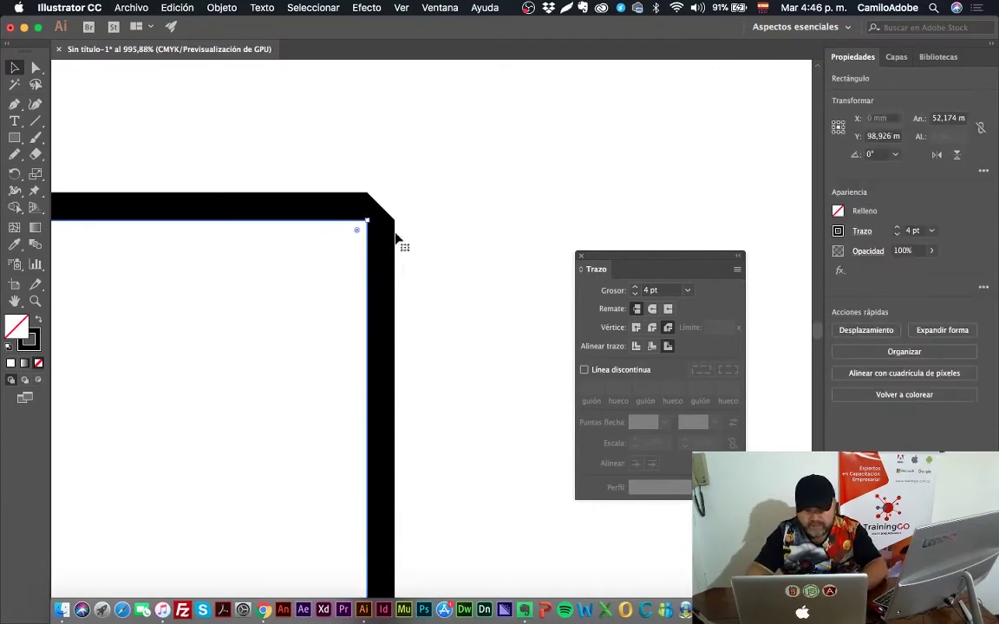
left_click(652, 328)
- Draw a circle about 21.7 mm in diameter beside the square and make three overlapping copies to form a cloud cluster
key("z")
left_click(487, 257, "alt")
left_click(486, 258, "alt")
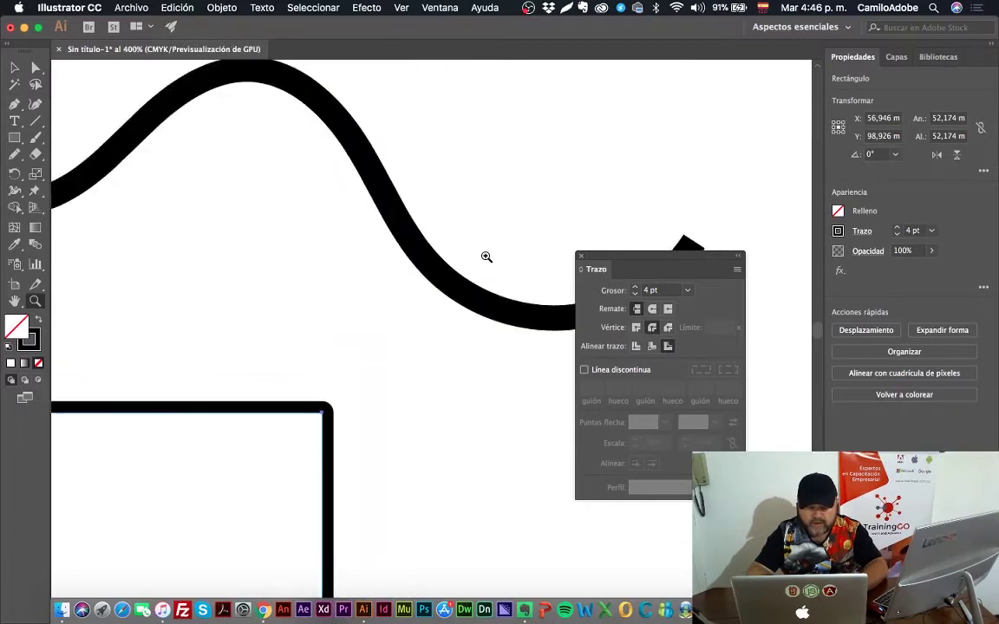
left_click(366, 307, "alt")
left_click(366, 307, "alt")
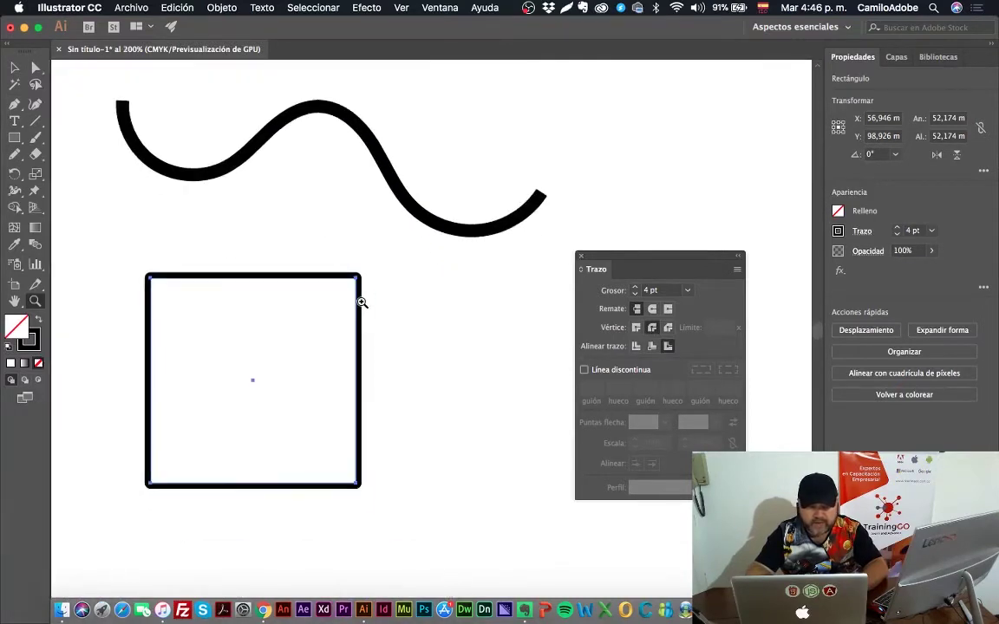
left_click(13, 140)
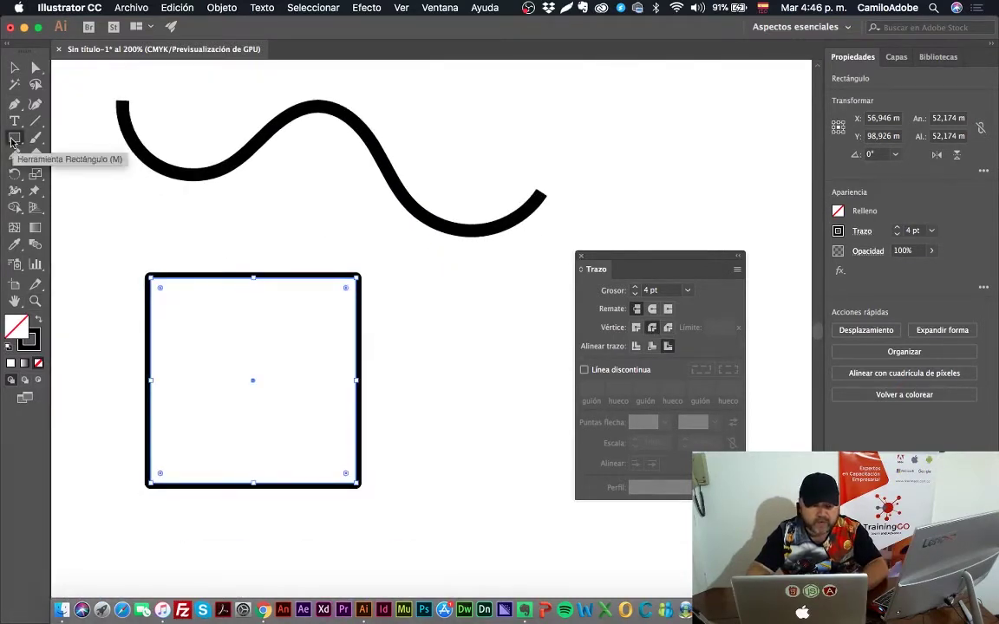
left_click(13, 140)
left_click(95, 171)
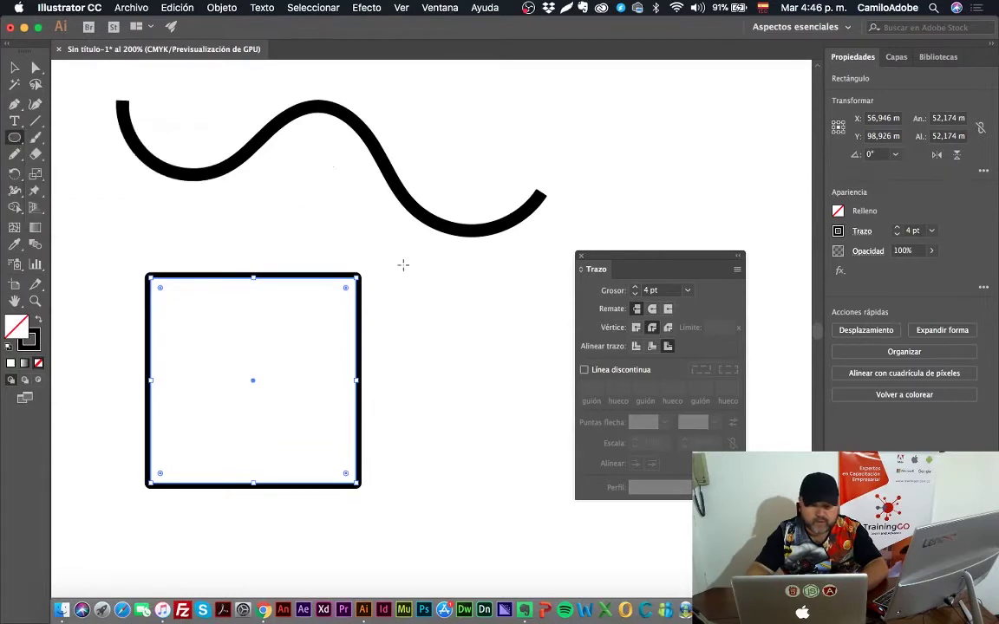
left_click_drag(397, 268, 562, 370)
key("v")
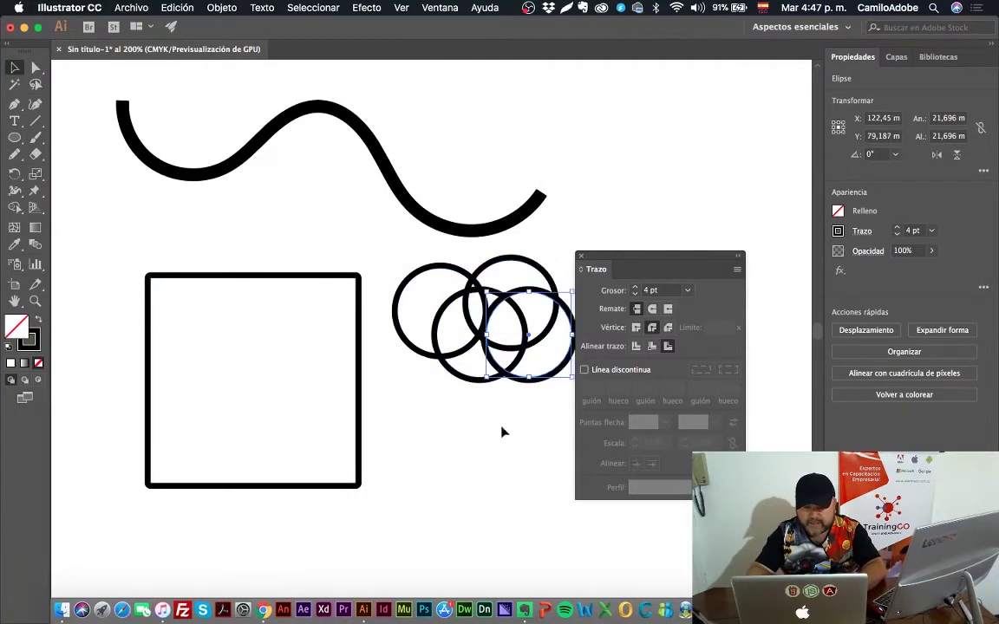
- Merge the four overlapping circles into a single cloud outline with the Shape Builder (Creador de formas) tool
left_click_drag(424, 412, 478, 271)
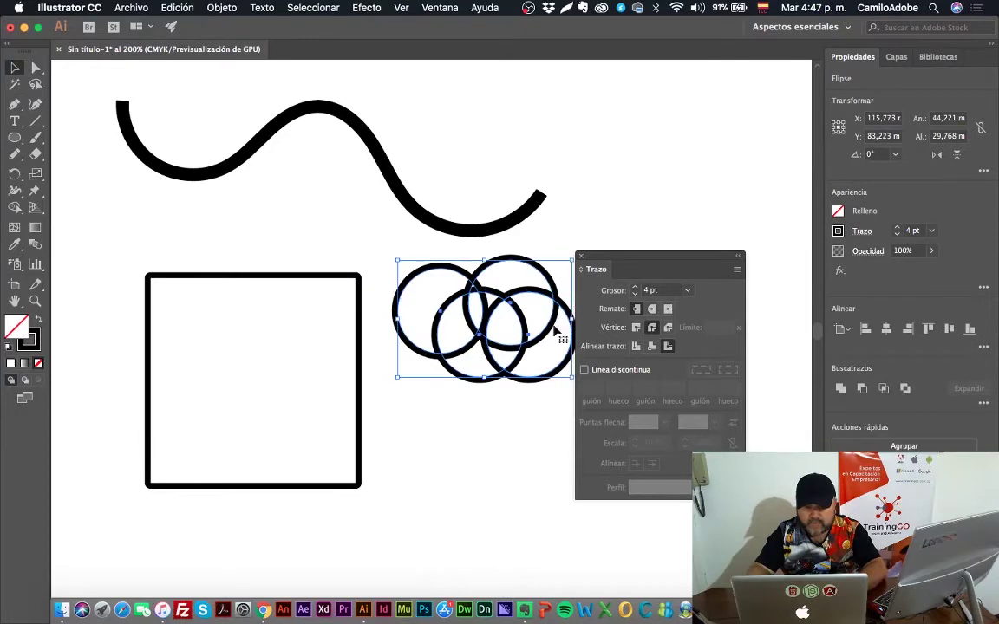
left_click(15, 208)
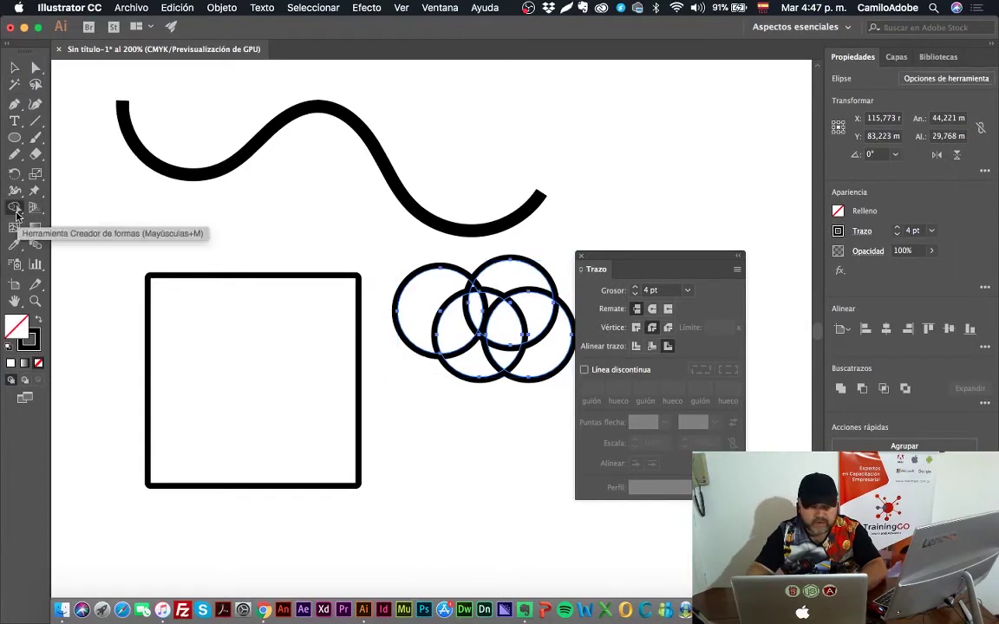
mouse_move(424, 287)
left_mouse_down()
mouse_move(494, 334)
mouse_move(404, 326)
mouse_move(452, 363)
left_mouse_up()
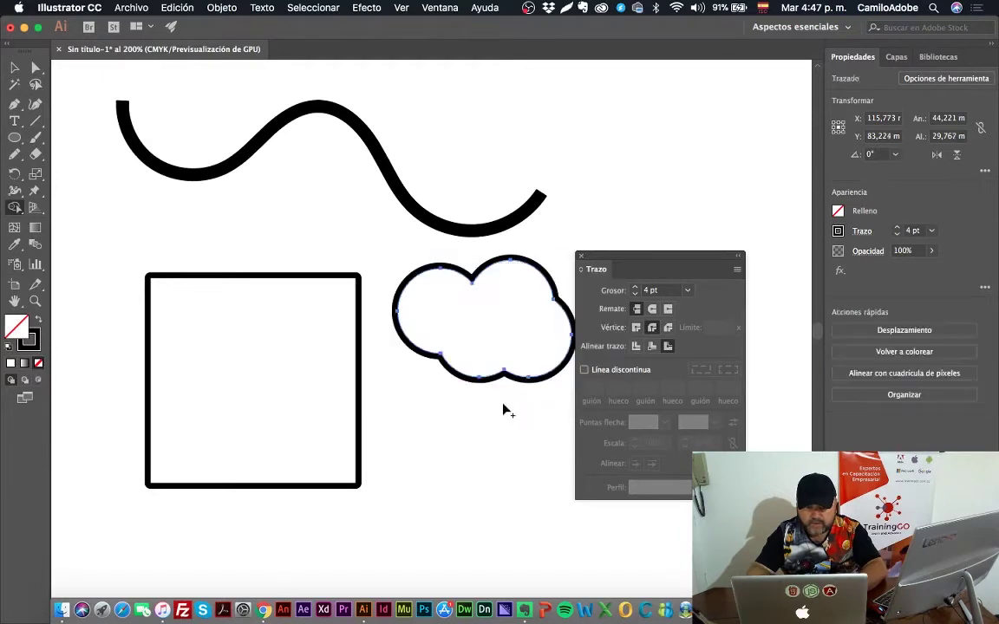
left_click(14, 67)
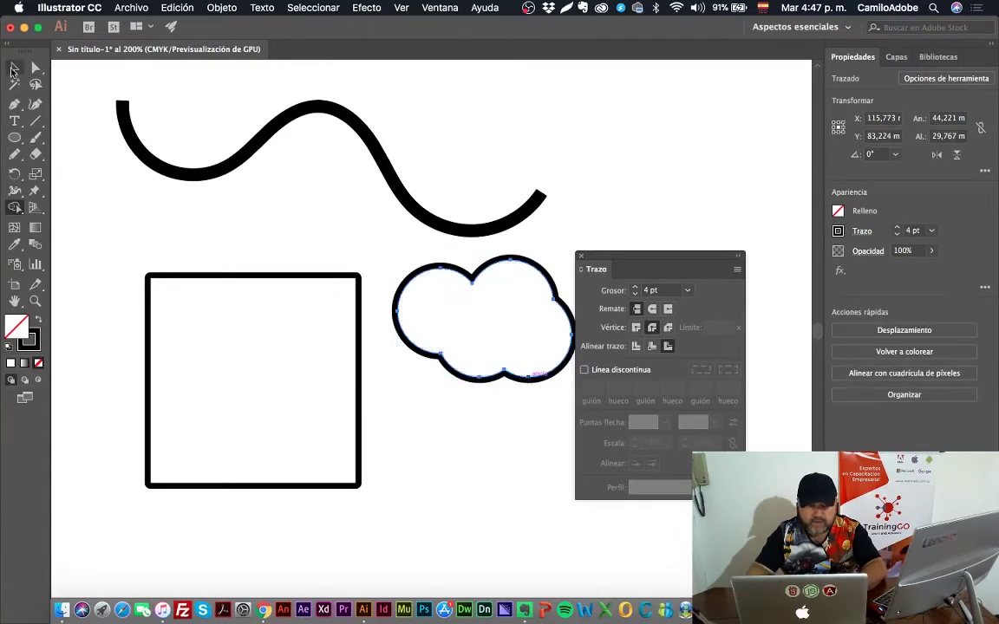
key("z")
left_click(543, 345)
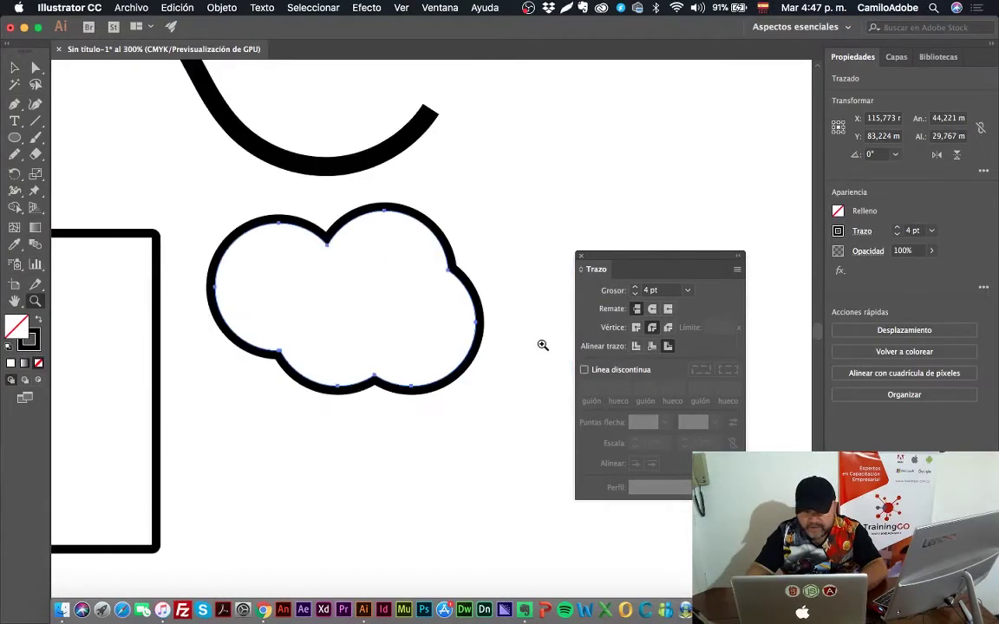
- Raise the cloud outline's stroke weight to 8 pt
left_click(406, 339)
left_click(391, 257)
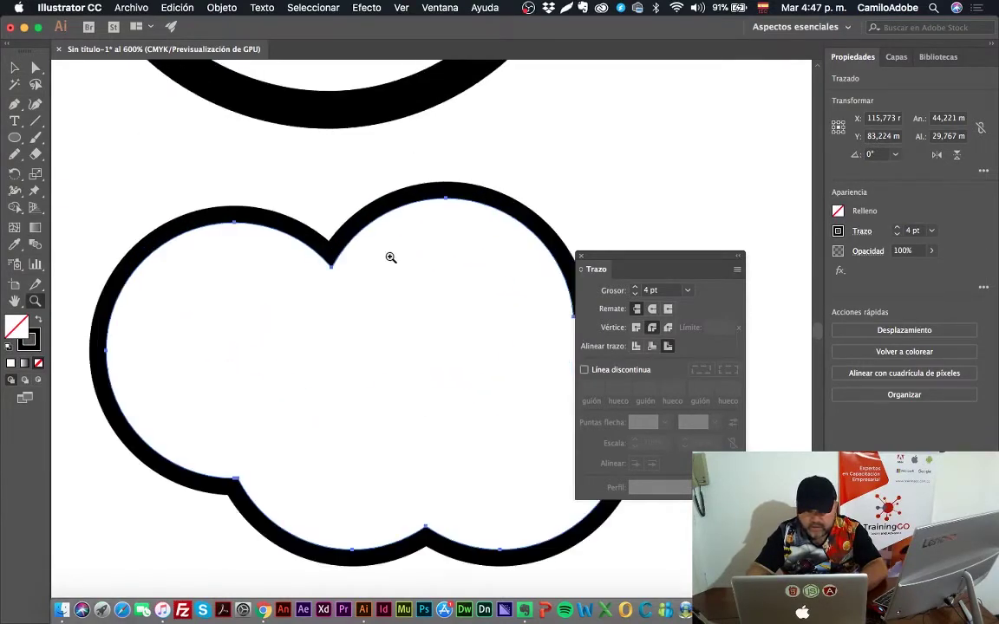
left_click(636, 290)
left_click(636, 290)
left_click(637, 290)
left_click(637, 290)
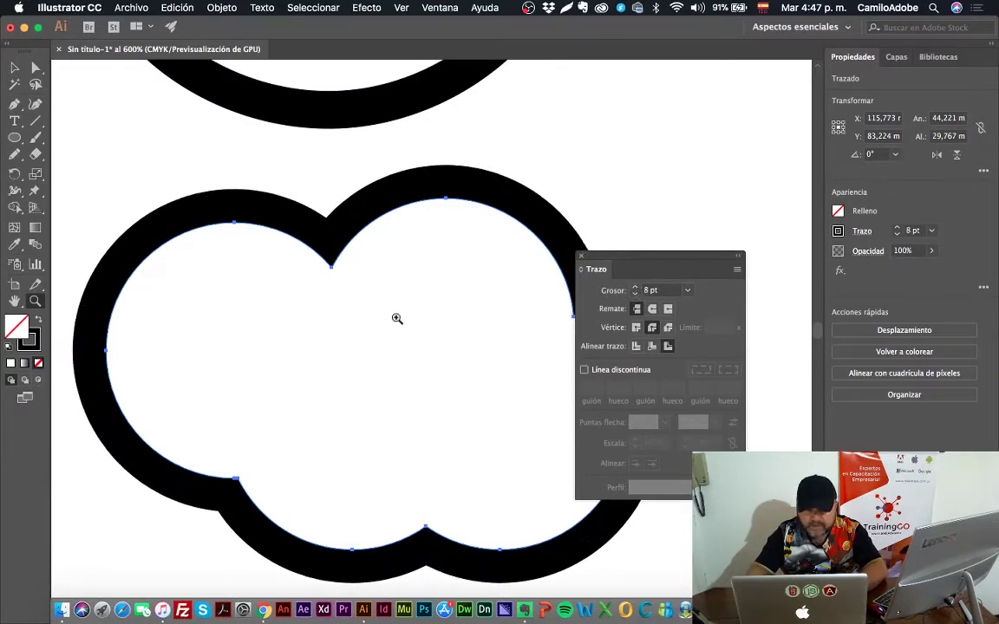
- Try the inside and centre stroke alignments on the cloud, and return its stroke to the outside alignment
left_click(15, 67)
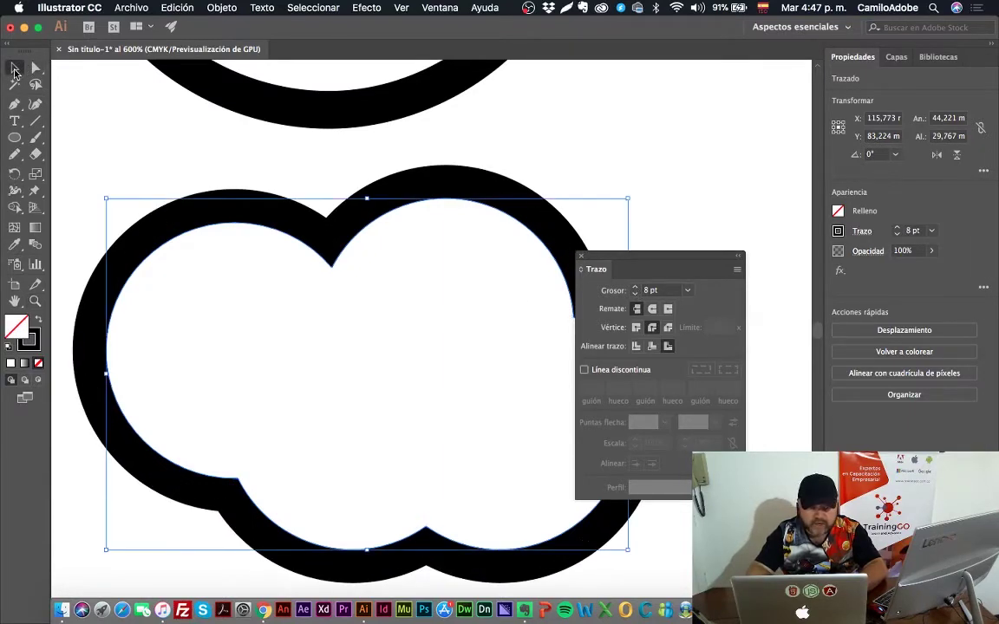
left_click(652, 347)
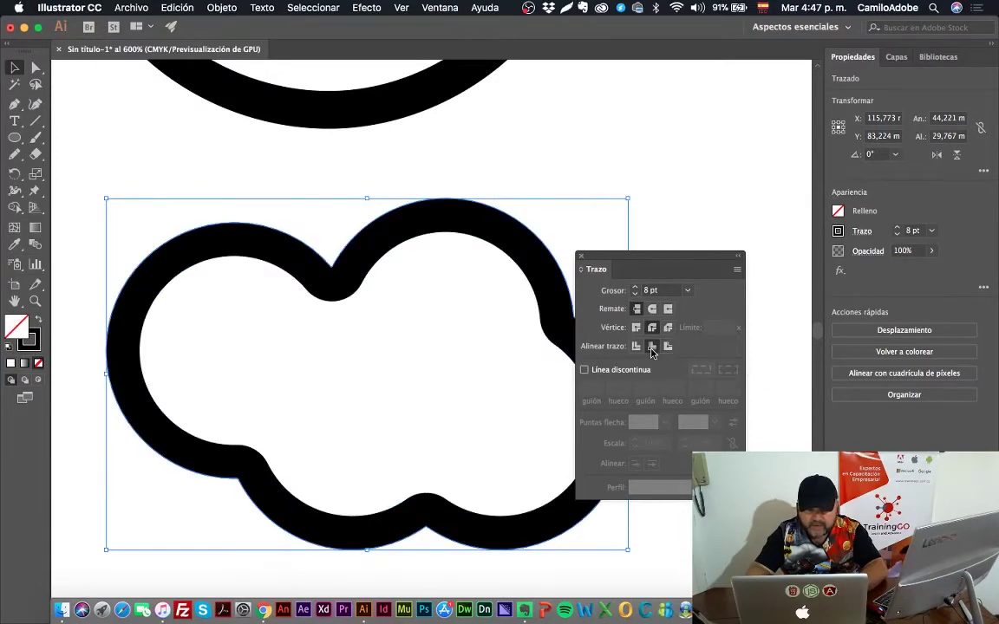
left_click(635, 347)
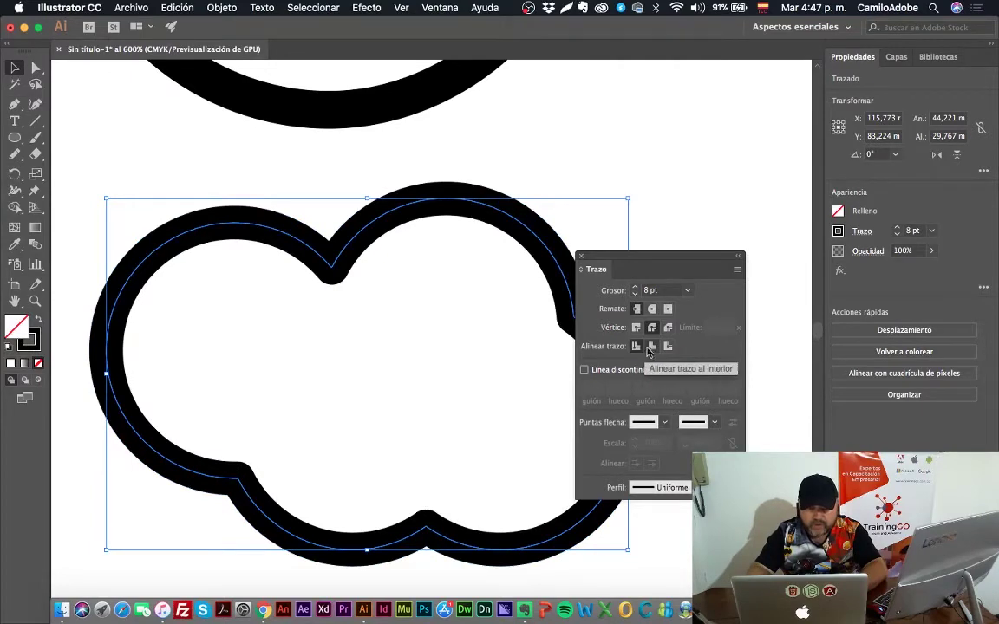
left_click(654, 347)
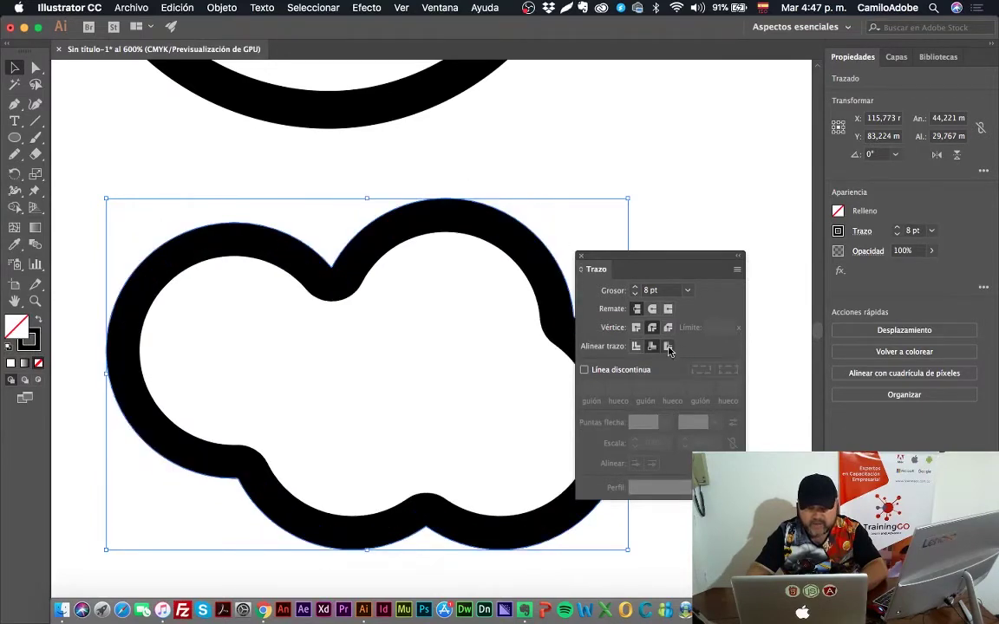
left_click(669, 347)
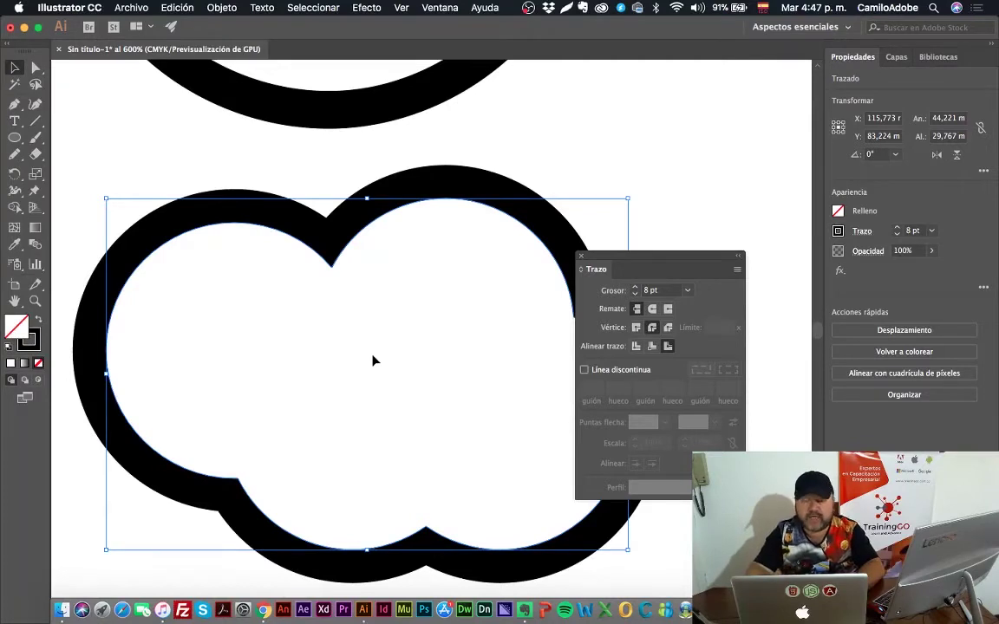
- Select the wavy path and turn on the dashed line option (Línea discontinua) for its stroke
key("z")
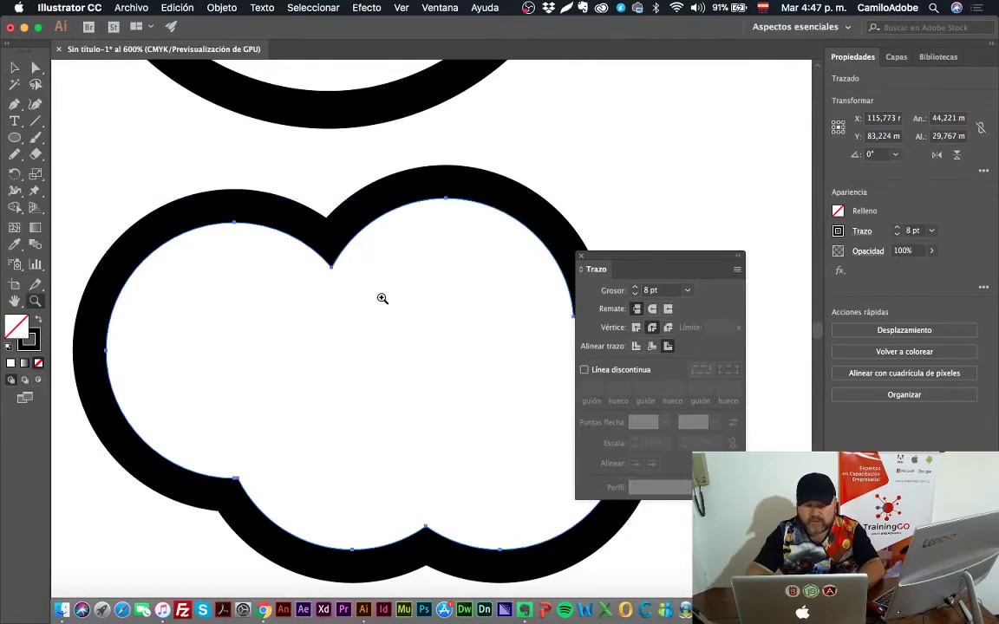
left_click(382, 299, "alt")
left_click(383, 298, "alt")
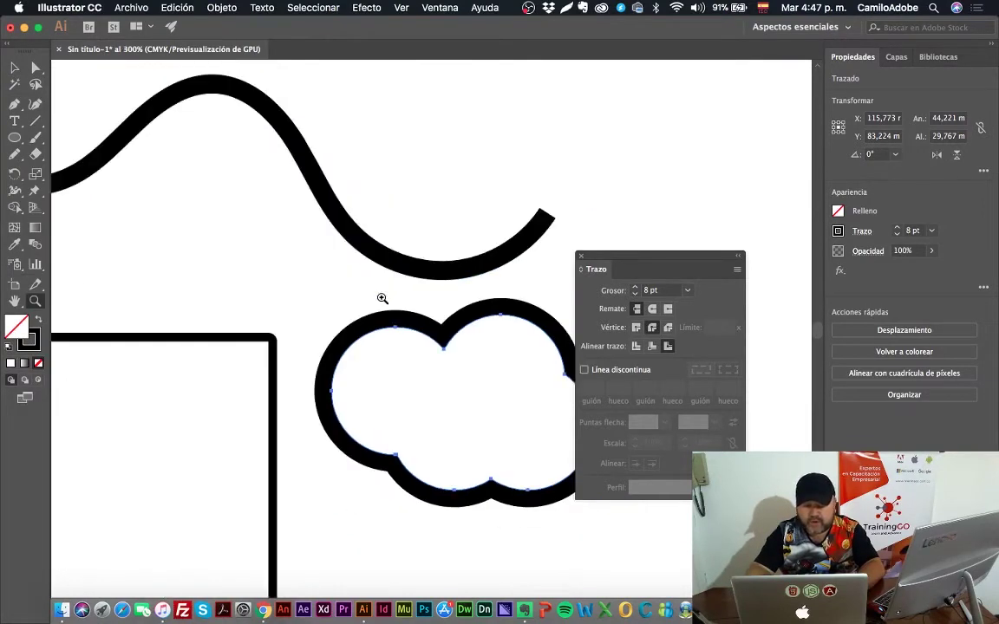
left_click(420, 300, "alt")
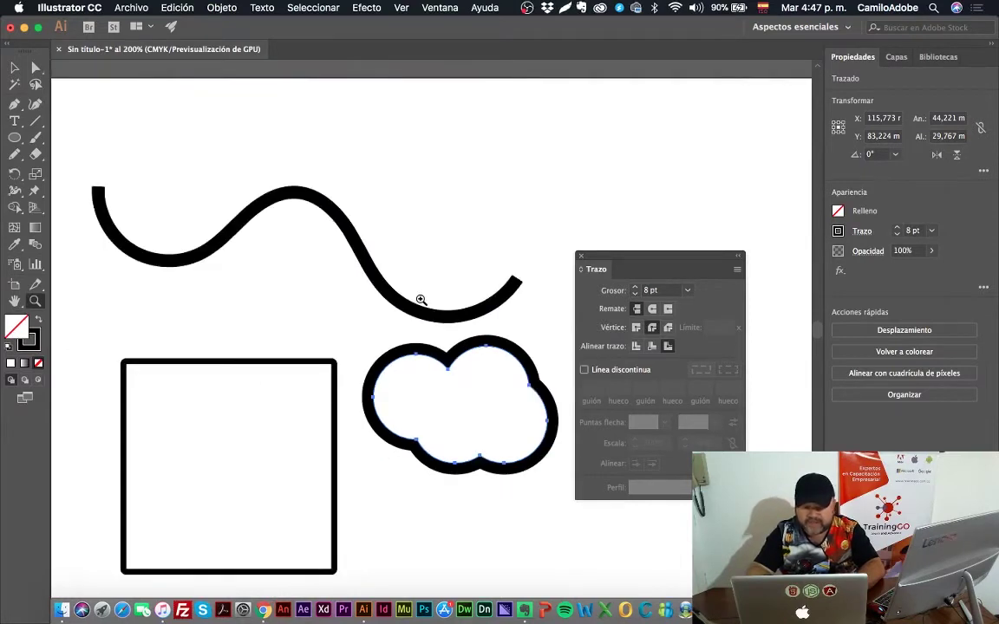
left_click(14, 67)
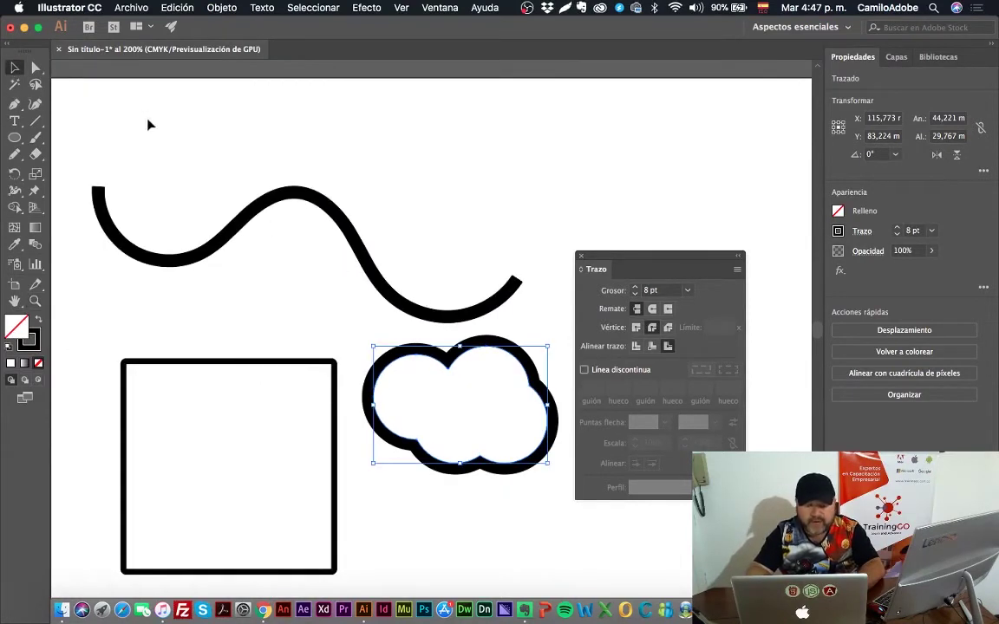
left_click(187, 260)
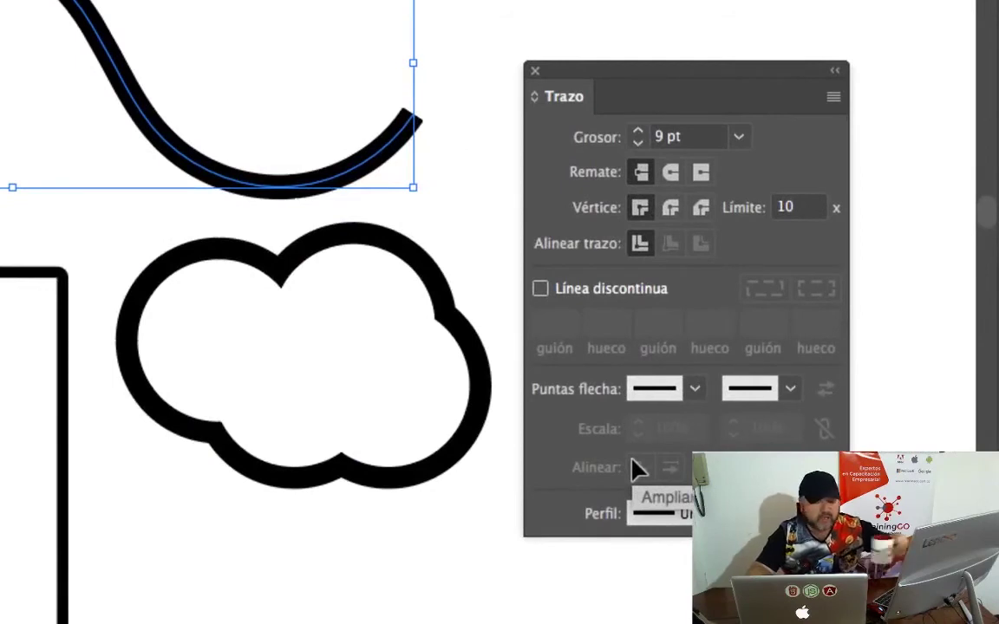
left_click(540, 288)
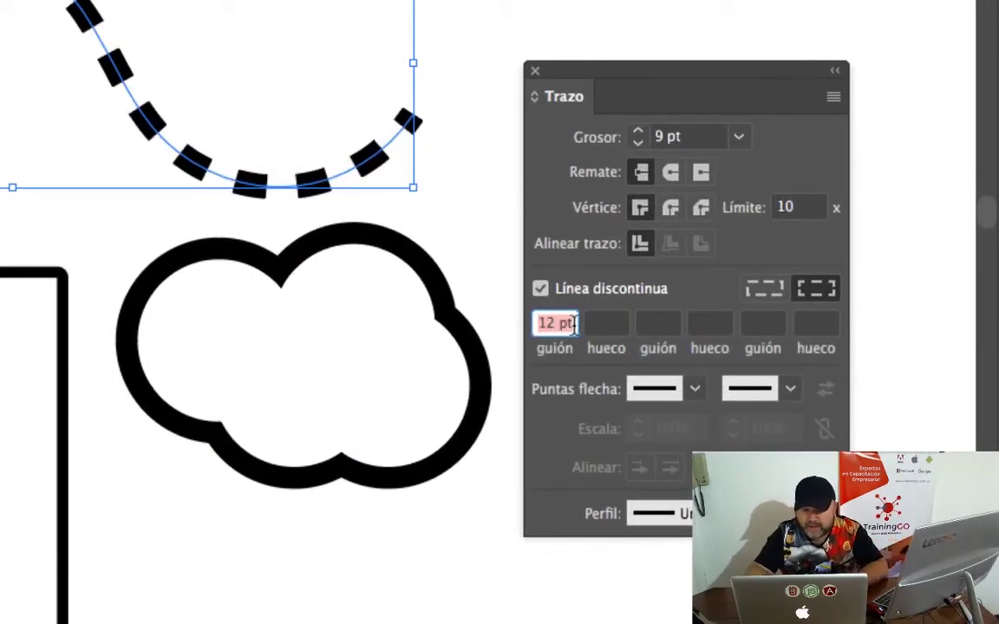
- Set the wavy path's dash pattern to a 15 pt dash, a 3 pt gap and a 20 pt second dash
left_click(605, 325)
left_click(660, 325)
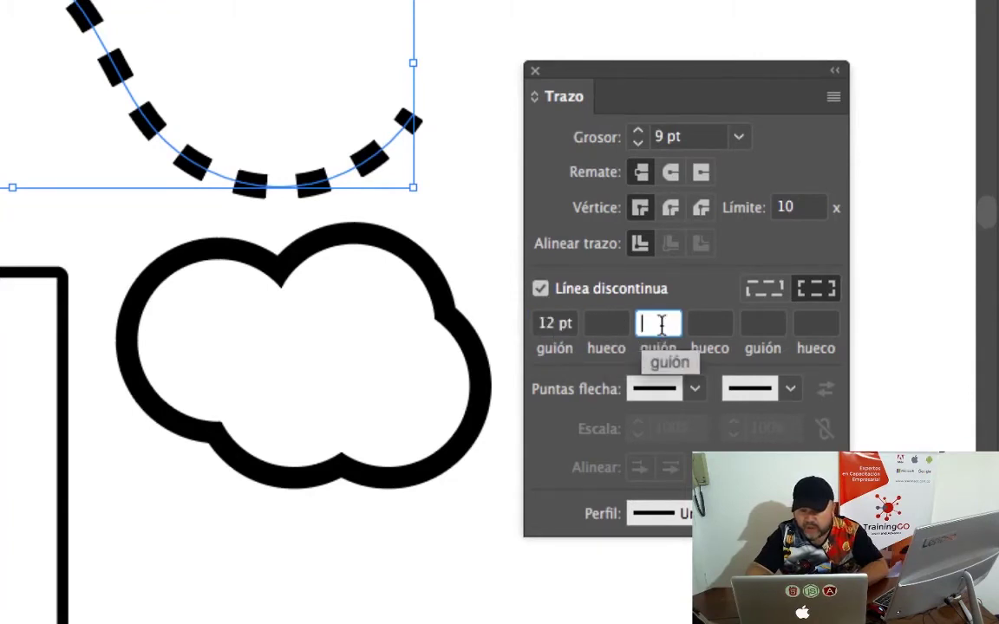
left_click(710, 325)
left_click(606, 326)
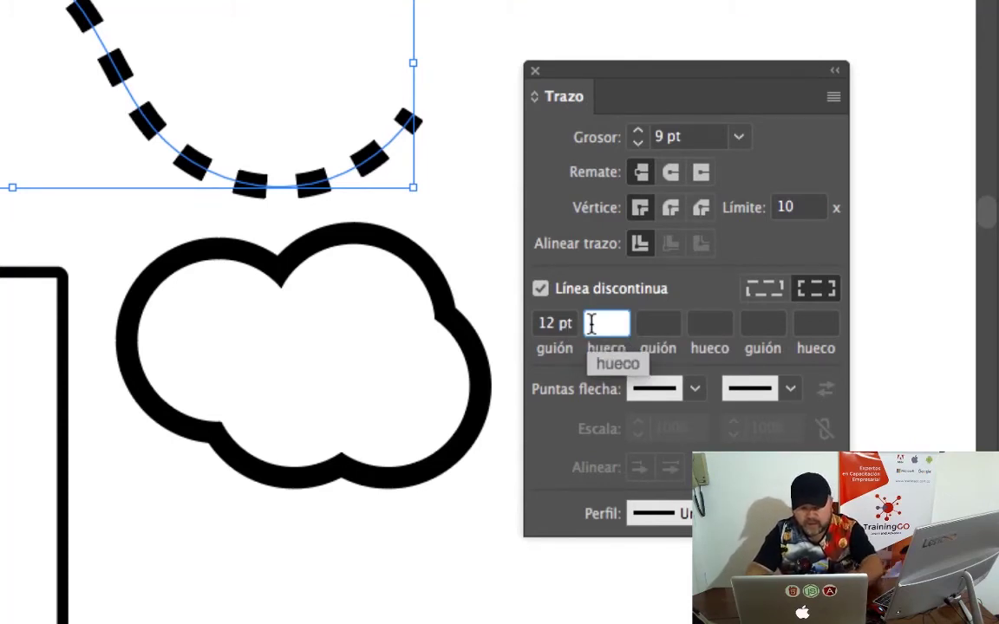
left_click(558, 328)
left_click_drag(558, 328, 590, 323)
type("15")
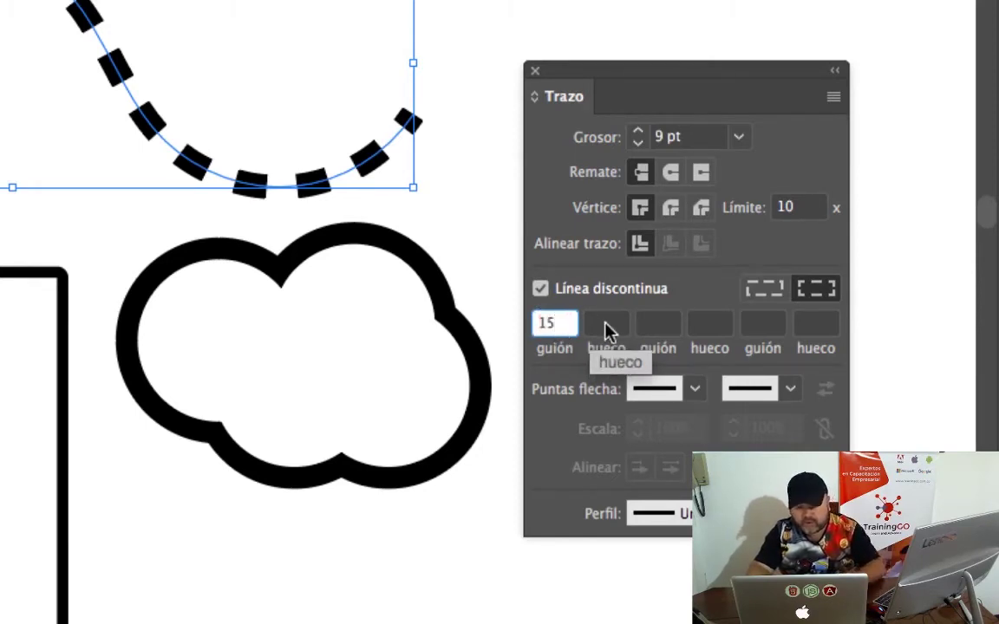
left_click(606, 325)
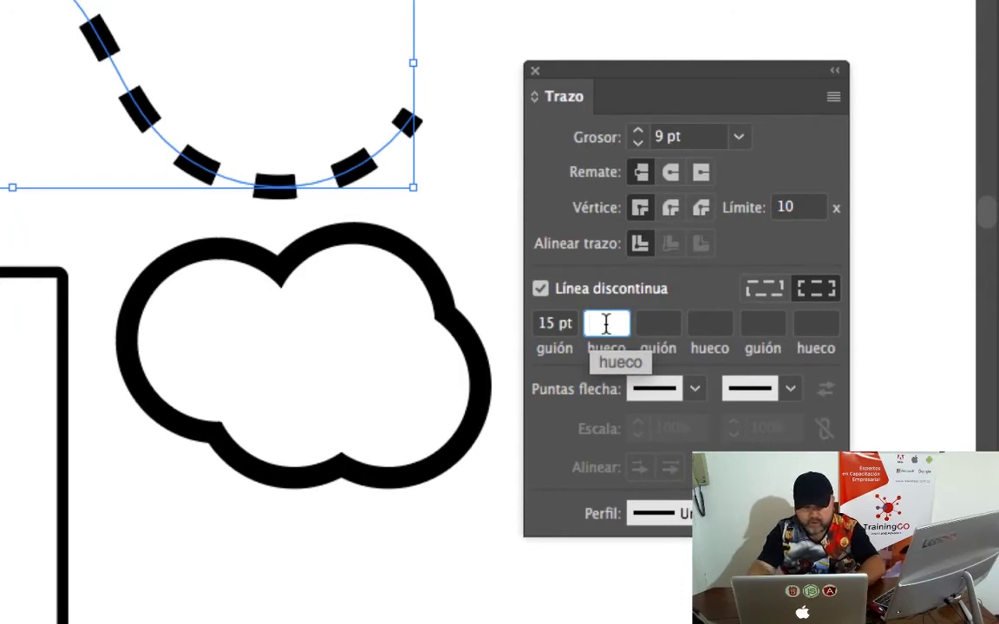
type("3")
left_click(648, 324)
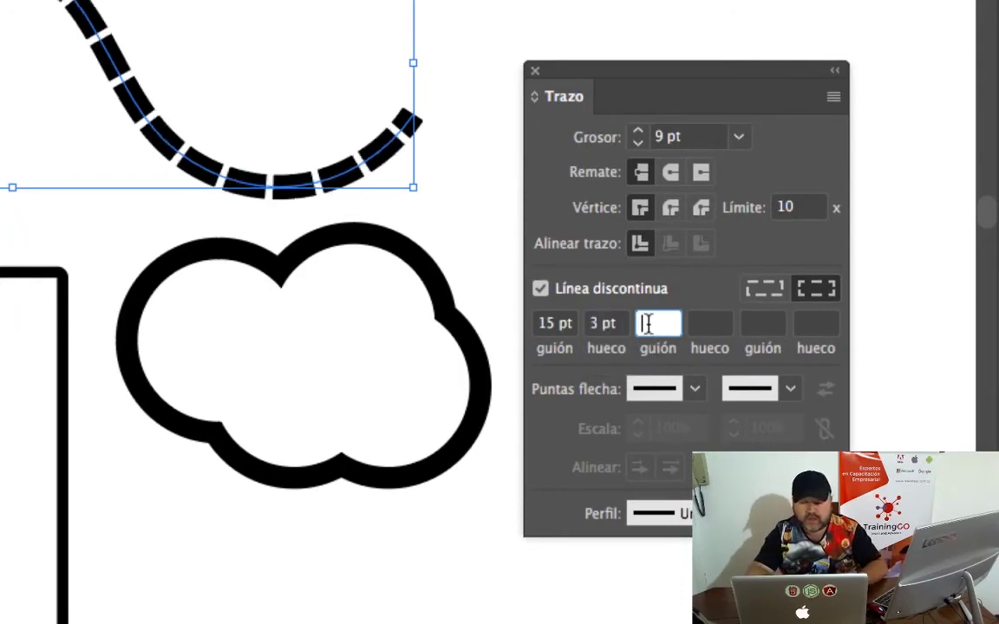
type("20")
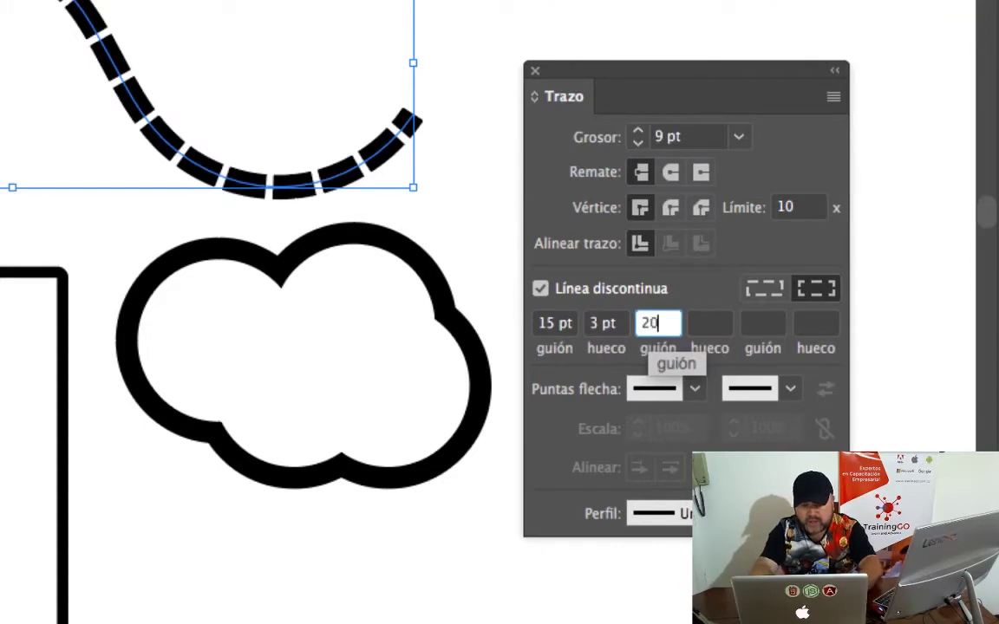
left_click(704, 322)
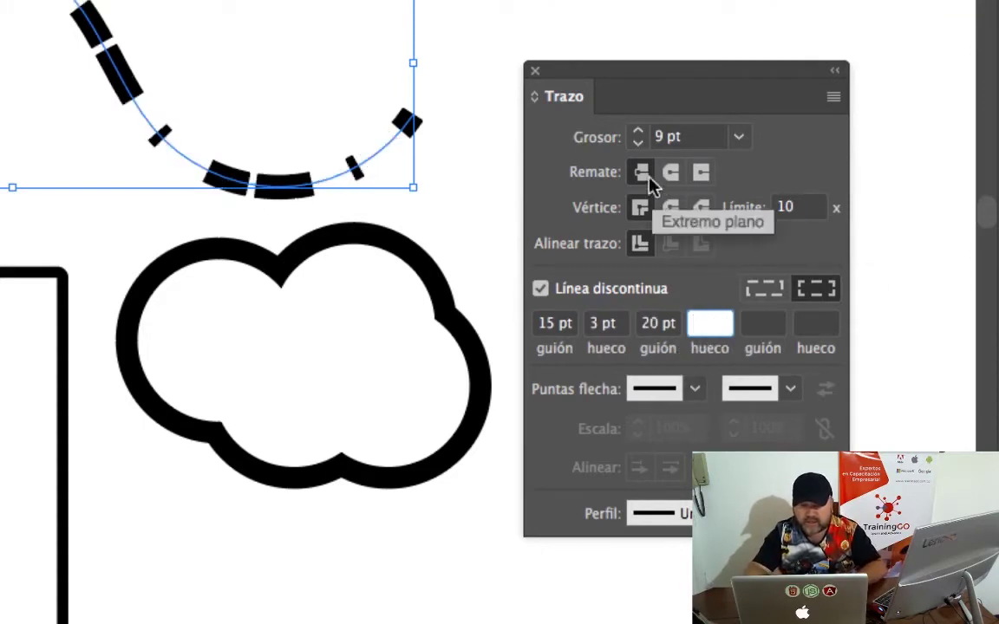
- Reduce the dashed wavy path's stroke weight to 3 pt and deselect it
left_click(639, 145)
left_click(639, 146)
left_click(639, 146)
left_click(639, 146)
left_click(640, 146)
left_click(640, 146)
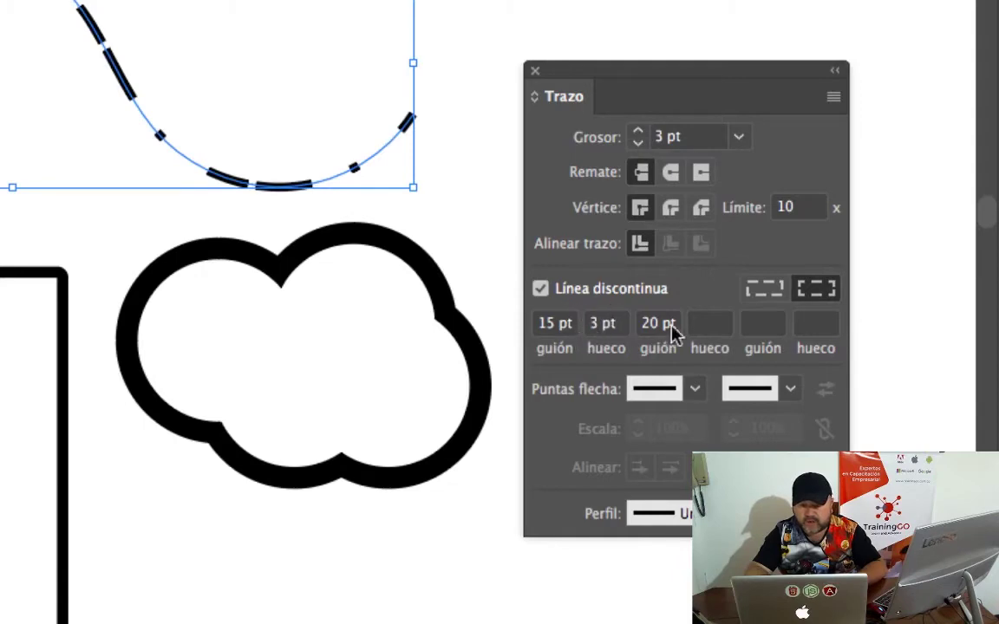
left_click(495, 207)
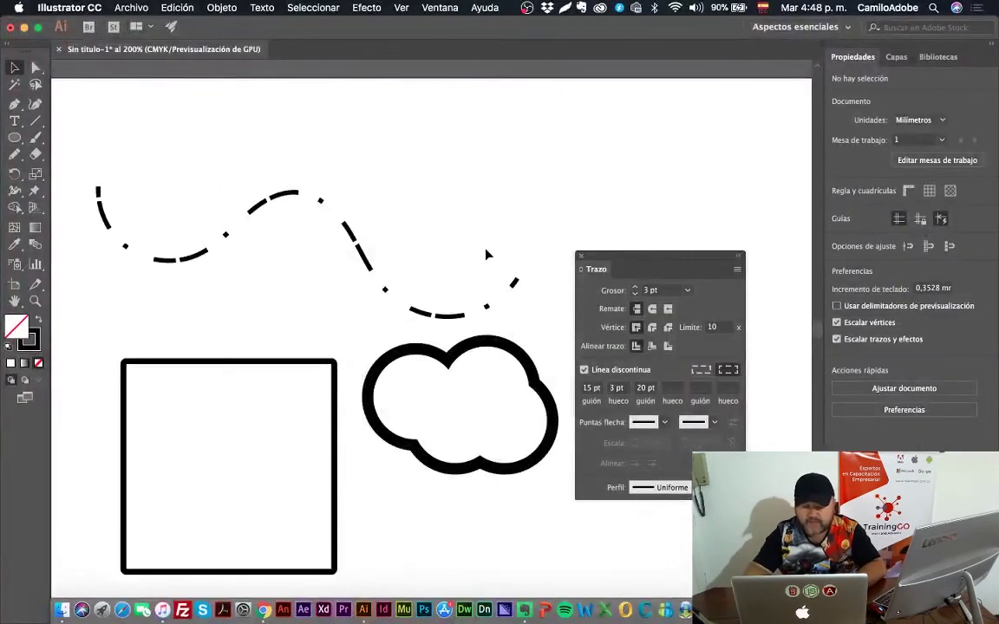
- Change the active shape tool from Ellipse to Rectangle and delete the cloud from the artboard
left_click(15, 139)
left_click(16, 139)
left_click(156, 137)
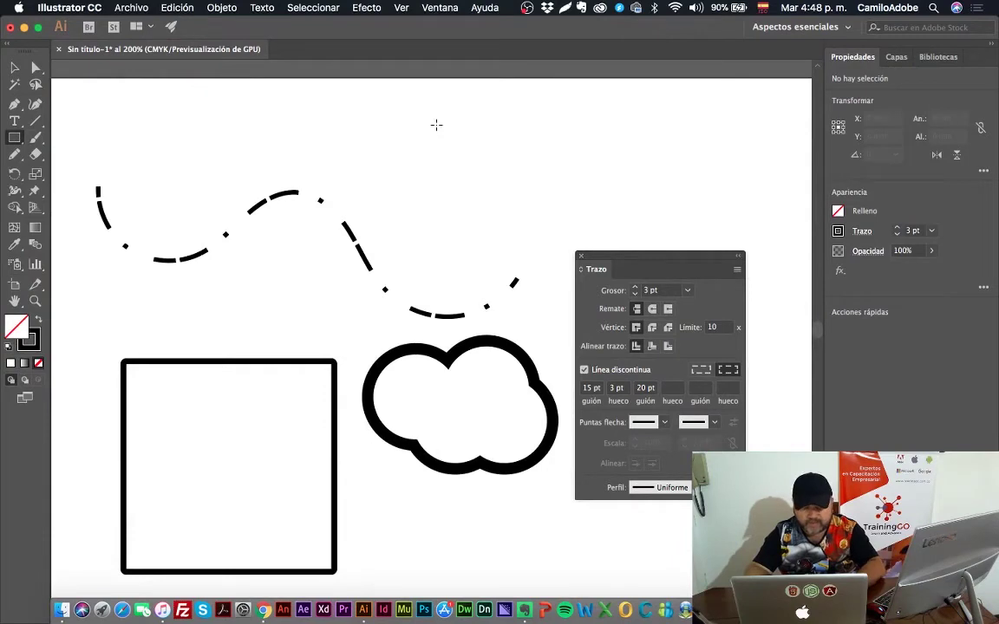
key("v")
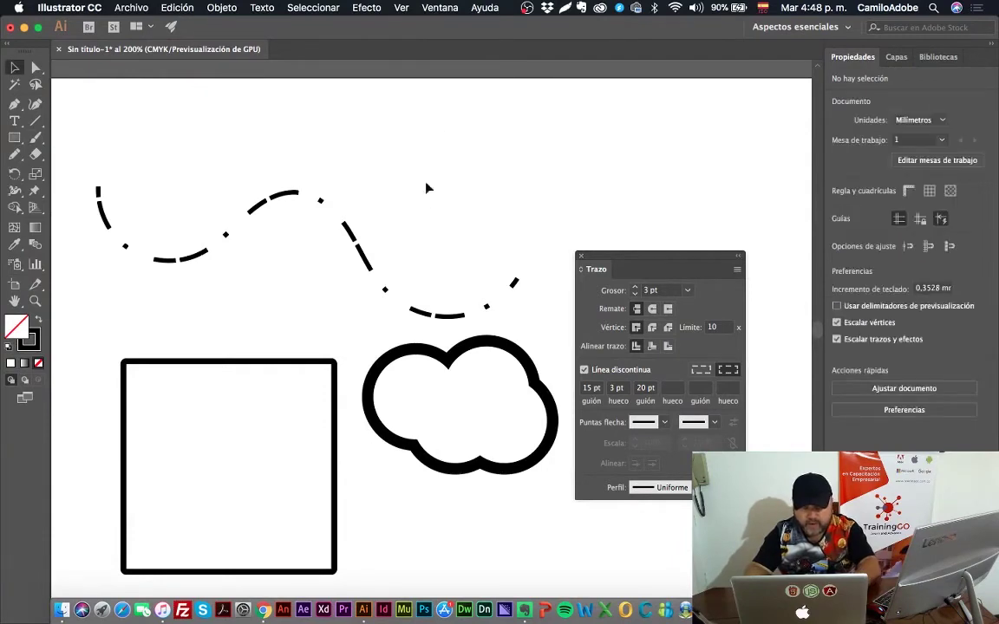
left_click(446, 356)
key("Delete")
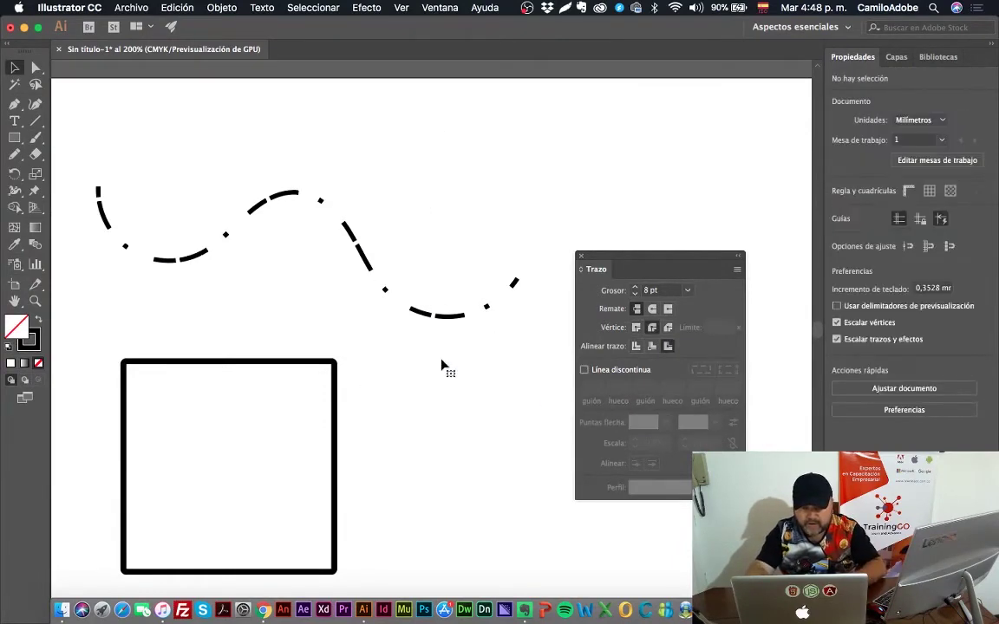
- Draw an upright rectangle about 14.8 by 29.6 mm beside the square and centre its stroke on the path
left_click(14, 137)
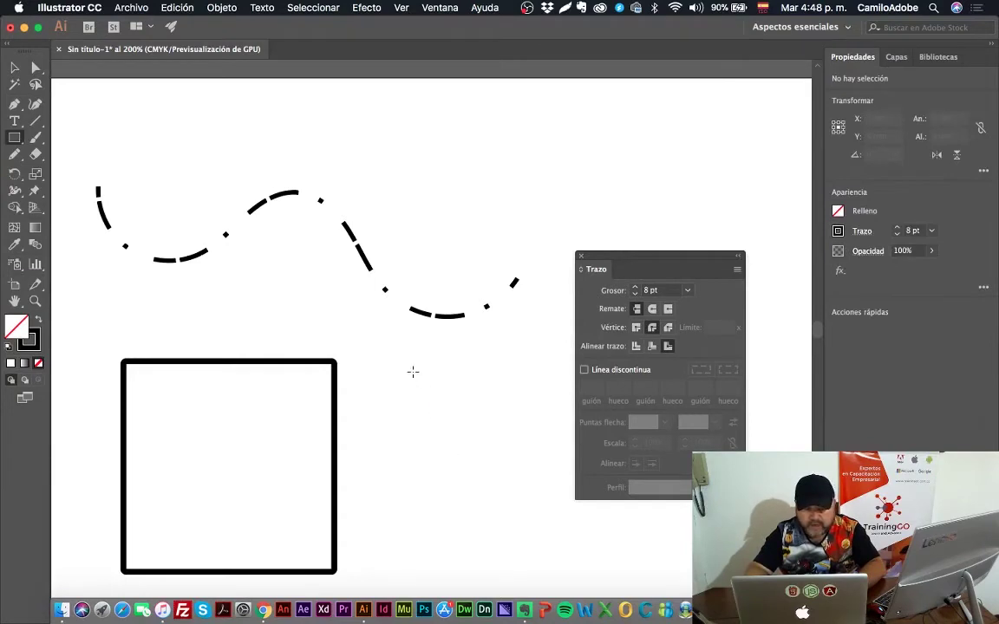
mouse_move(413, 372)
left_mouse_down()
mouse_move(430, 464)
mouse_move(472, 487)
left_mouse_up()
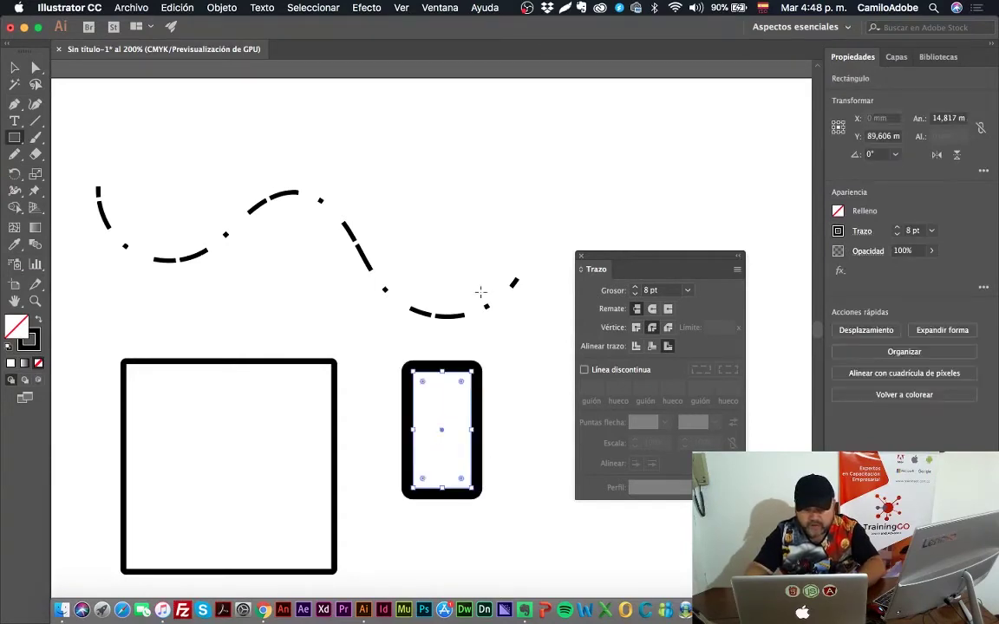
left_click(639, 348)
- Move the dashed wavy path up, away from the shapes, and reduce the small rectangle's stroke weight to 3 pt
key("v")
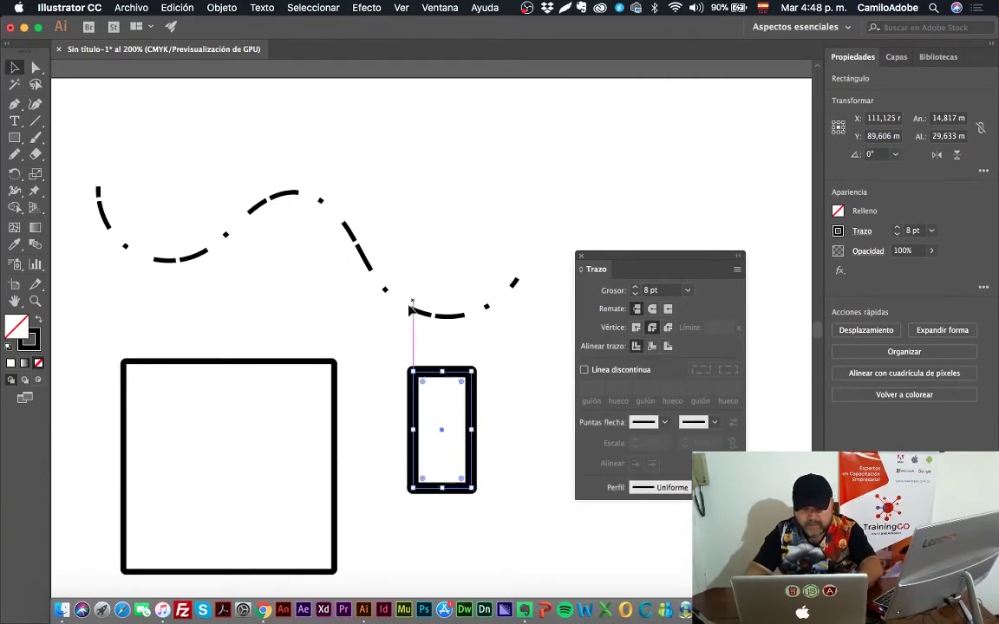
mouse_move(412, 307)
left_mouse_down()
mouse_move(419, 316)
mouse_move(416, 219)
left_mouse_up()
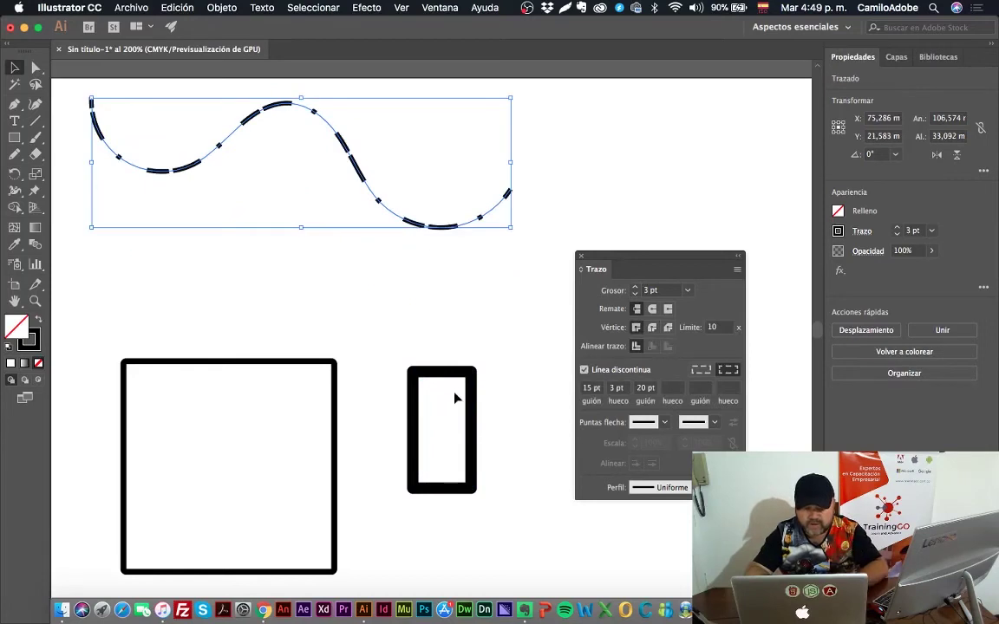
left_click(457, 398)
left_click(635, 294)
left_click(635, 294)
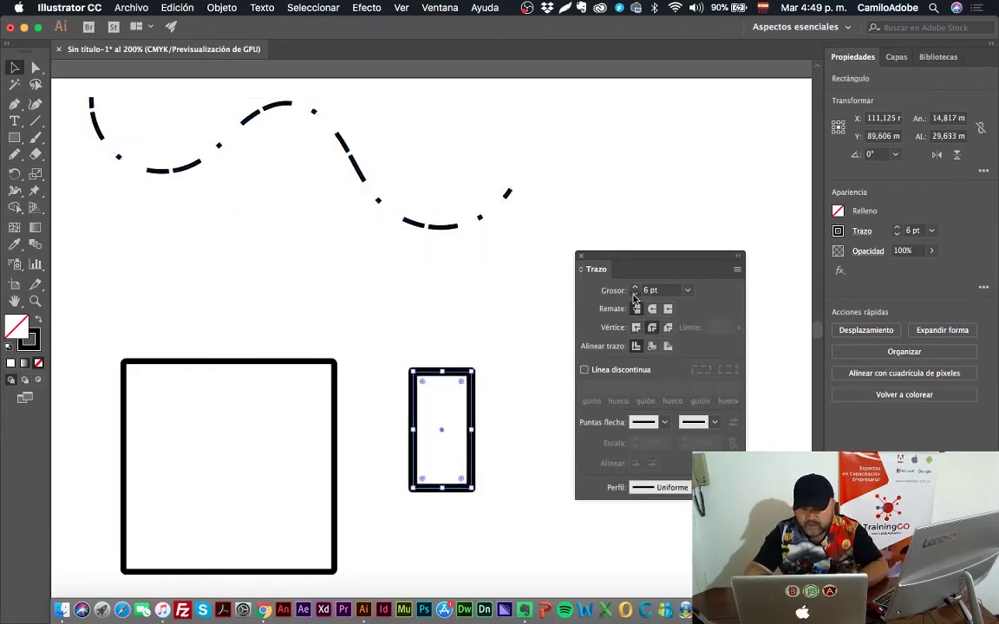
left_click(635, 294)
left_click(635, 294)
left_click(635, 294)
left_click(491, 368)
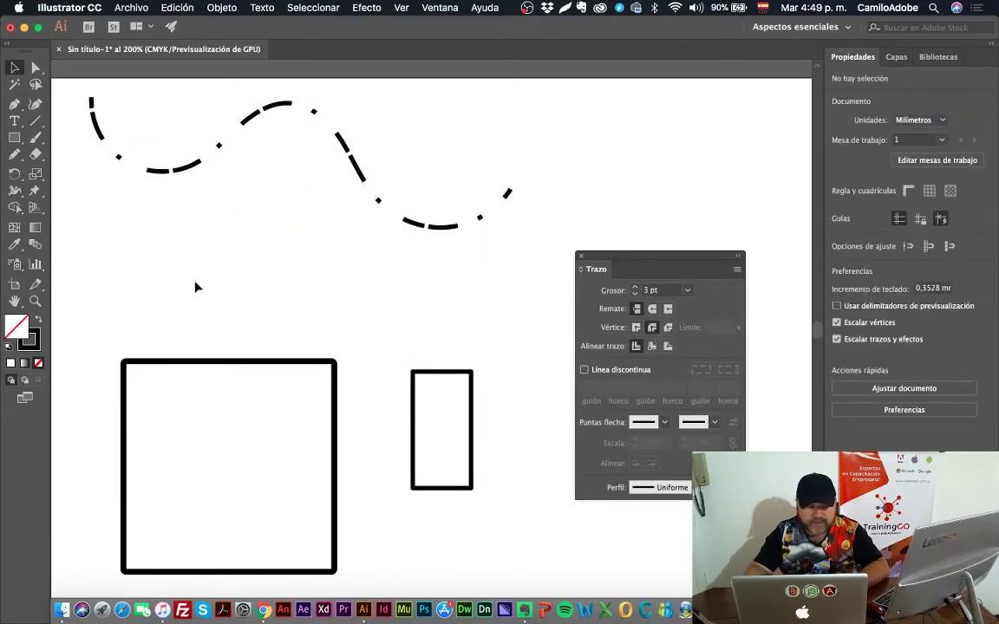
- Draw an upright triangle about 30.5 by 26.4 mm above the small rectangle with the Polygon tool
left_click(15, 138)
left_click(77, 189)
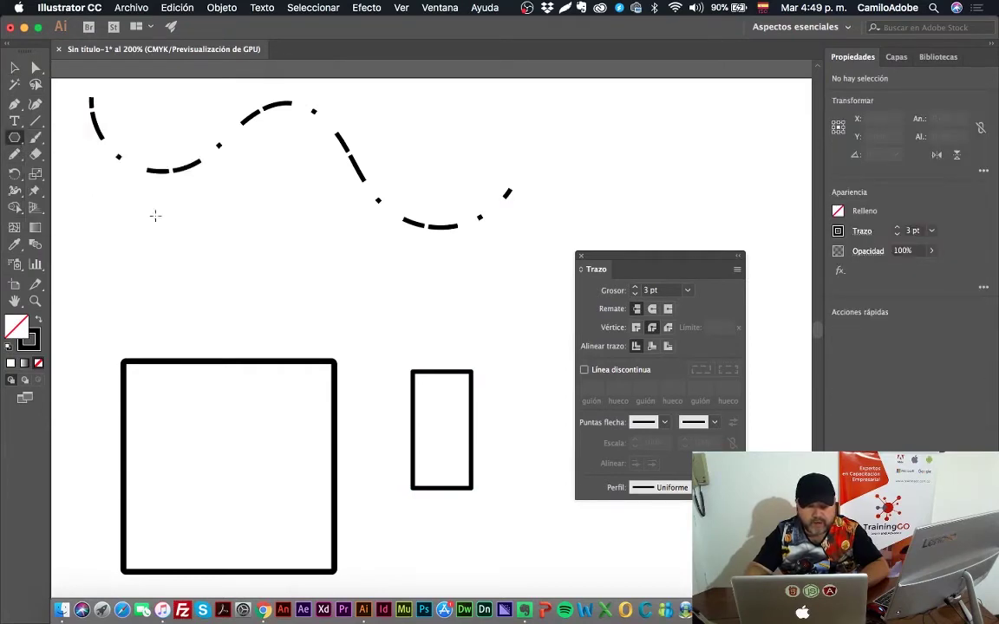
left_click_drag(386, 285, 438, 333)
key("Down")
key("Down")
key("Down")
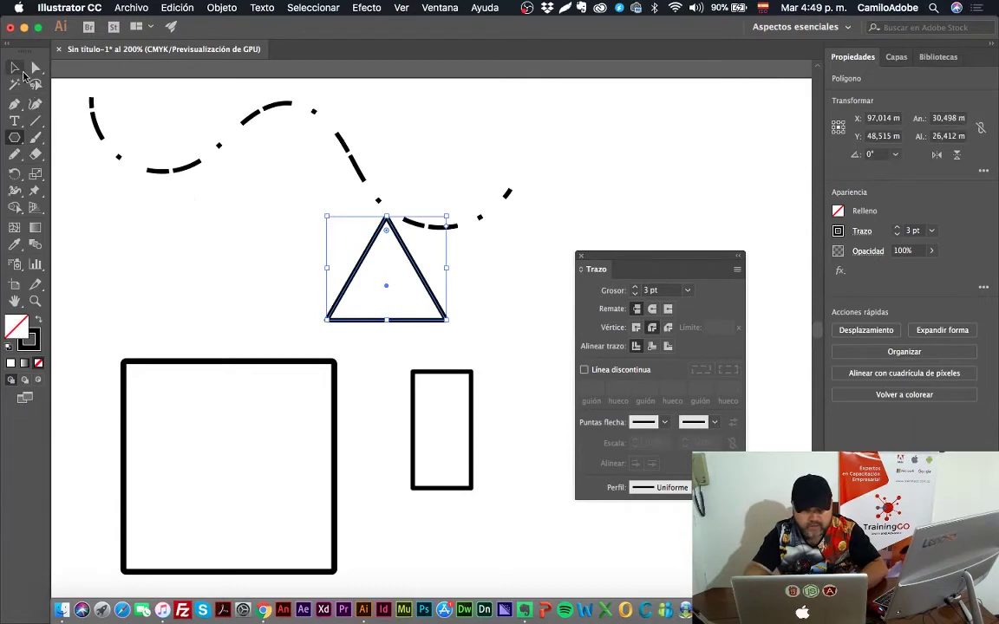
- Move the triangle over the rectangle's upper end, centred on it, and scale it down to about 27.4 by 23.7 mm
key("v")
left_click_drag(432, 294, 487, 359)
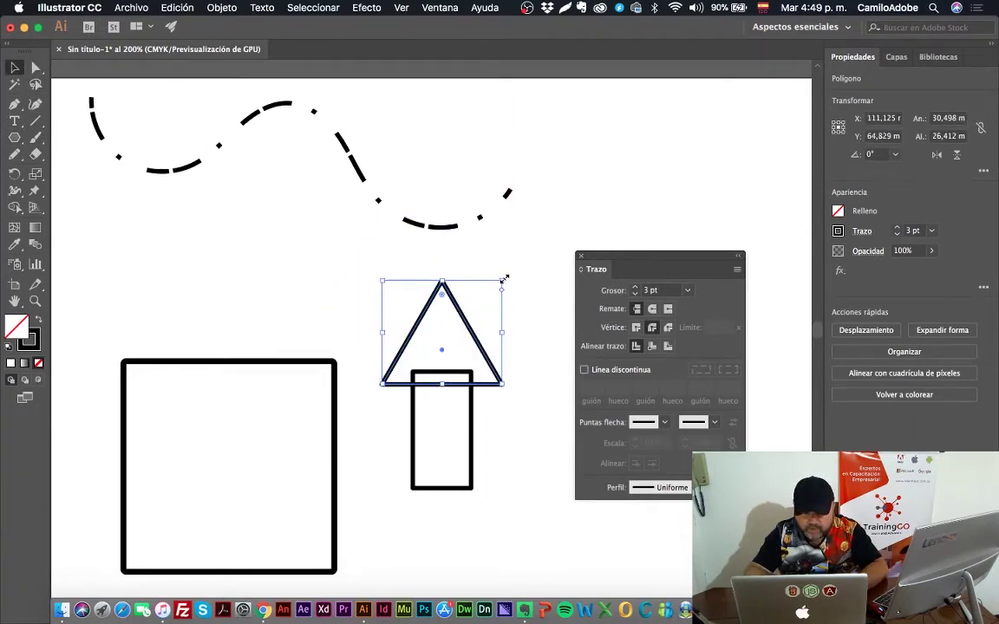
left_click_drag(503, 280, 491, 292)
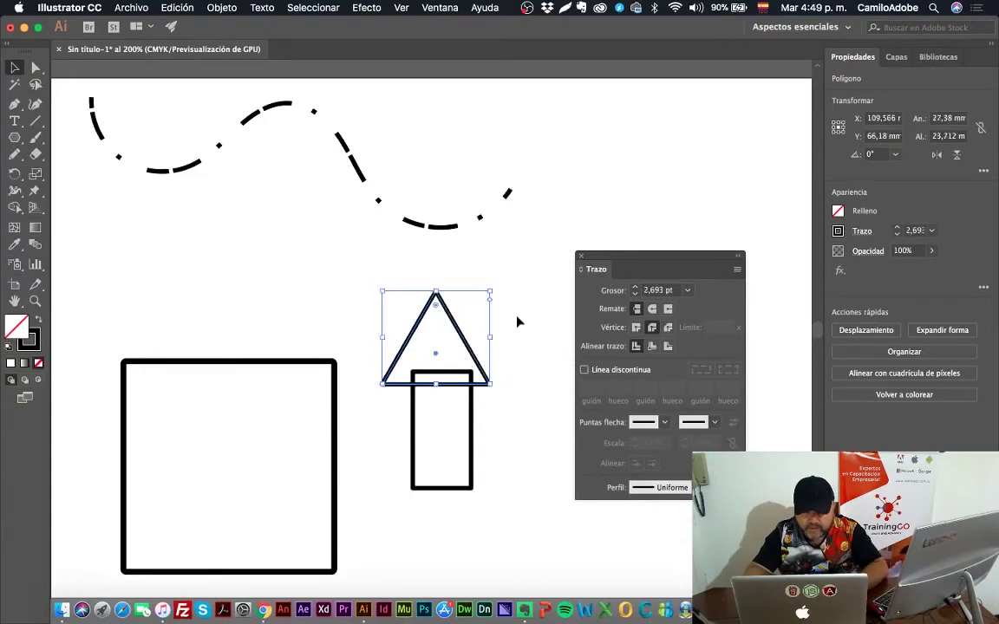
- Centre the triangle and the small rectangle horizontally on each other and merge them into one arrow outline with the Shape Builder tool
left_click_drag(360, 360, 468, 434)
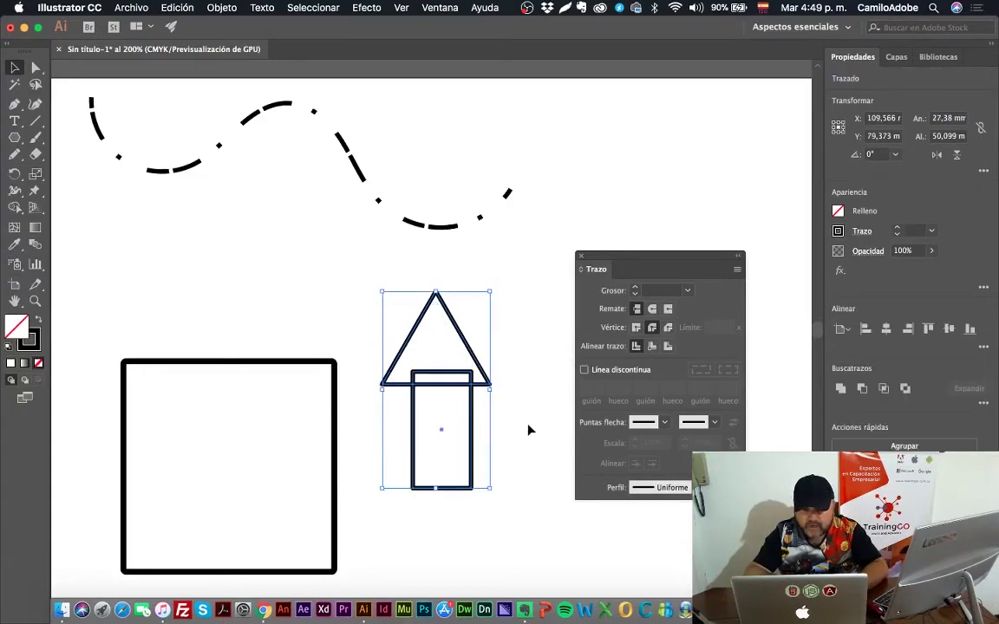
key("Left")
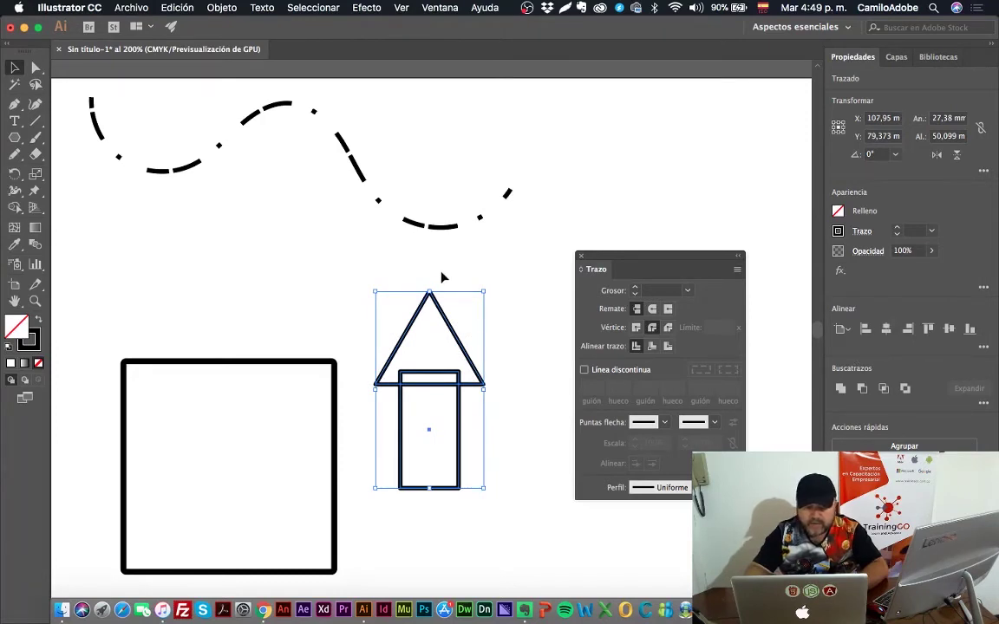
left_click(15, 208)
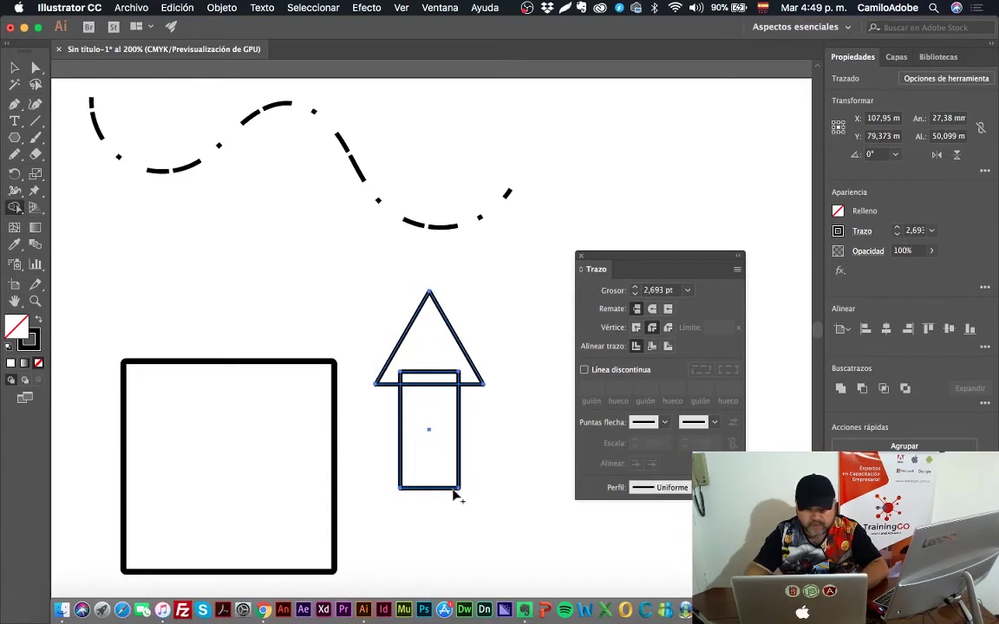
scroll(432, 457, "down", 2)
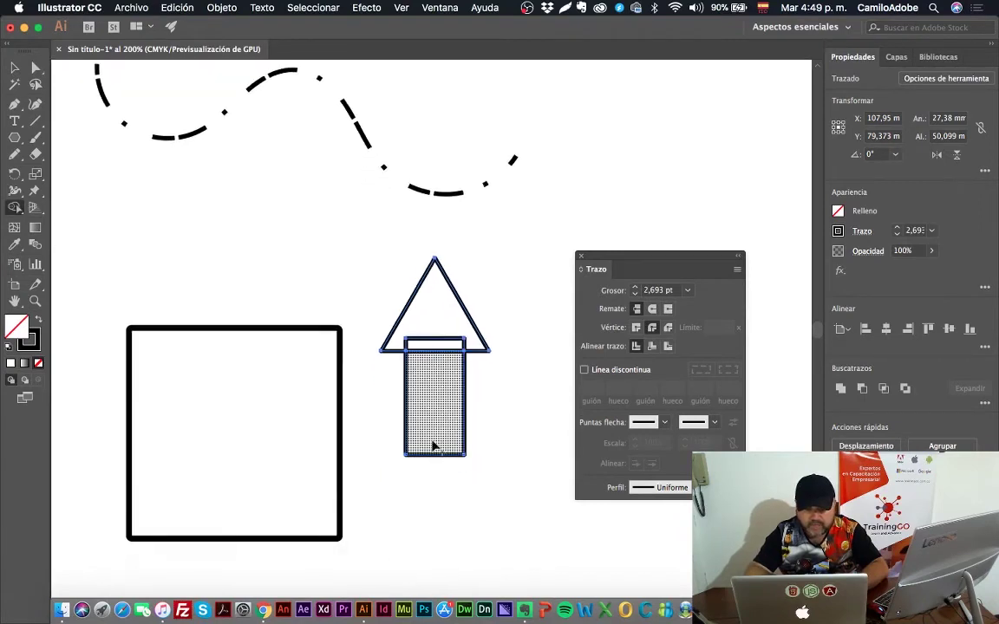
left_click_drag(435, 453, 443, 318)
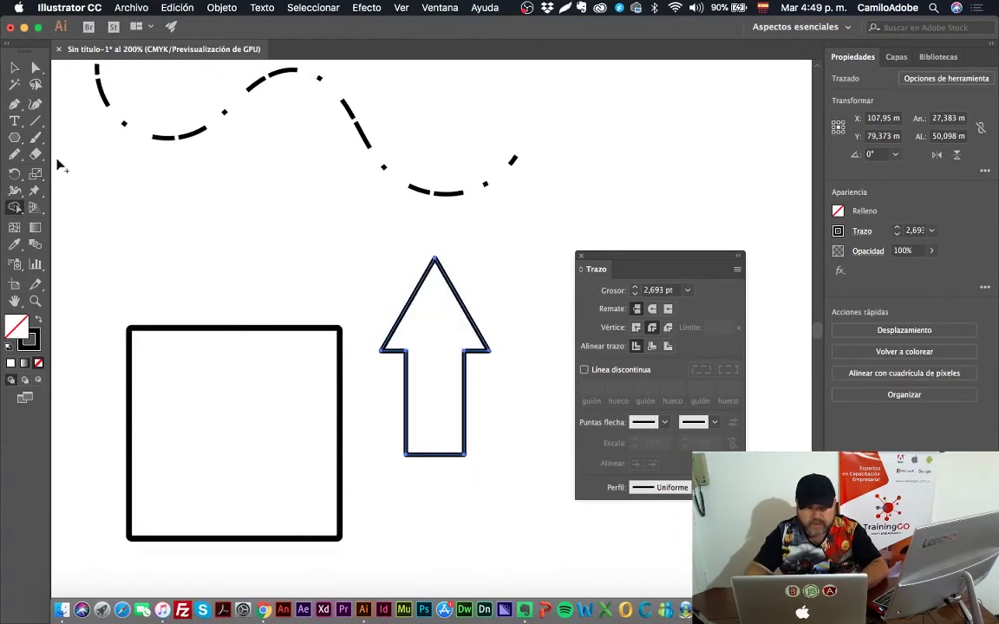
left_click(16, 69)
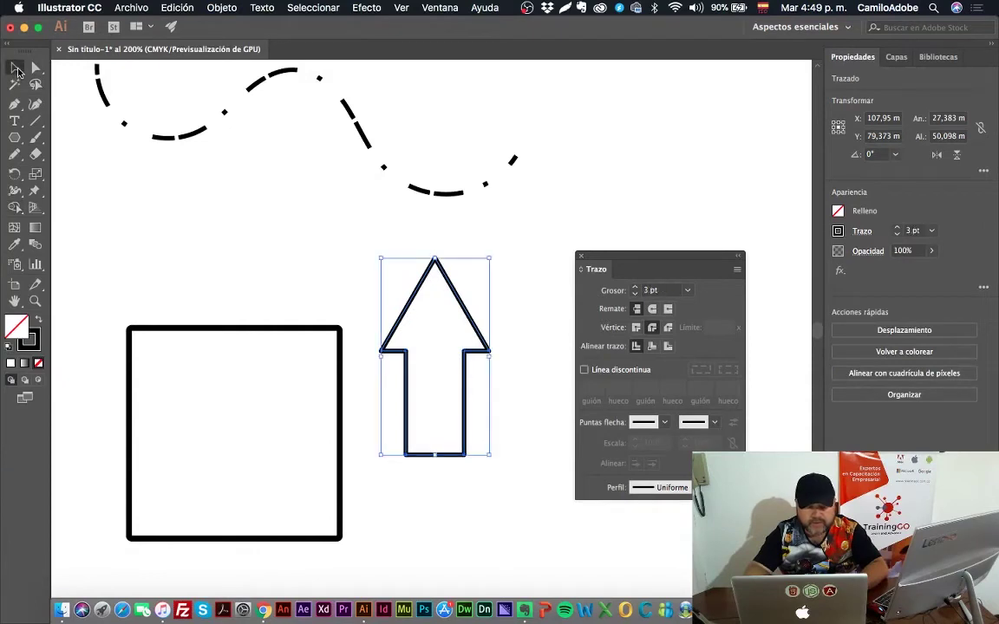
- Delete the large square beside the arrow
left_click(294, 241)
left_click(416, 296)
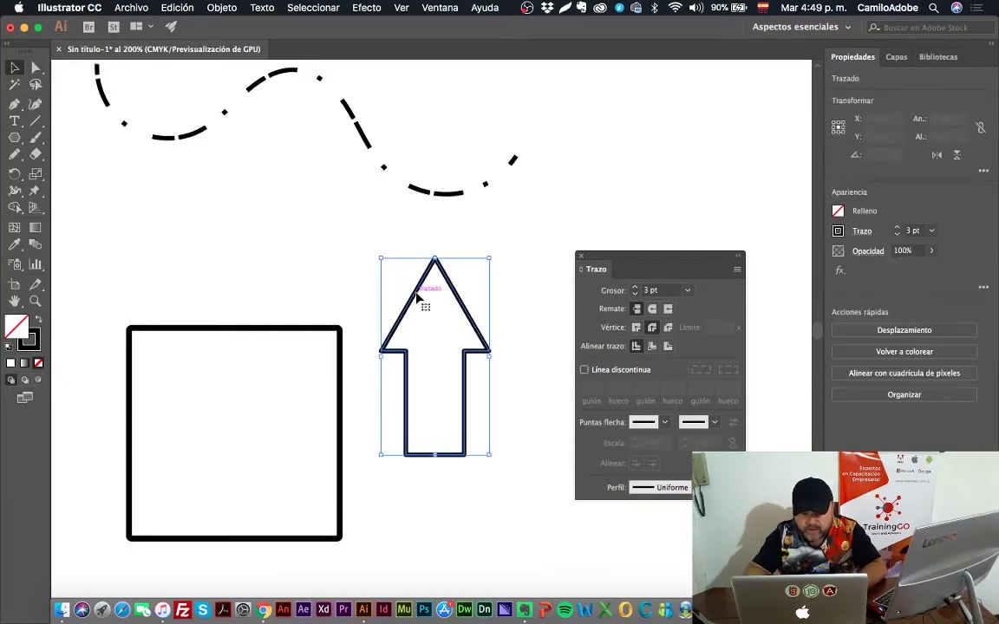
left_click(339, 340)
key("Delete")
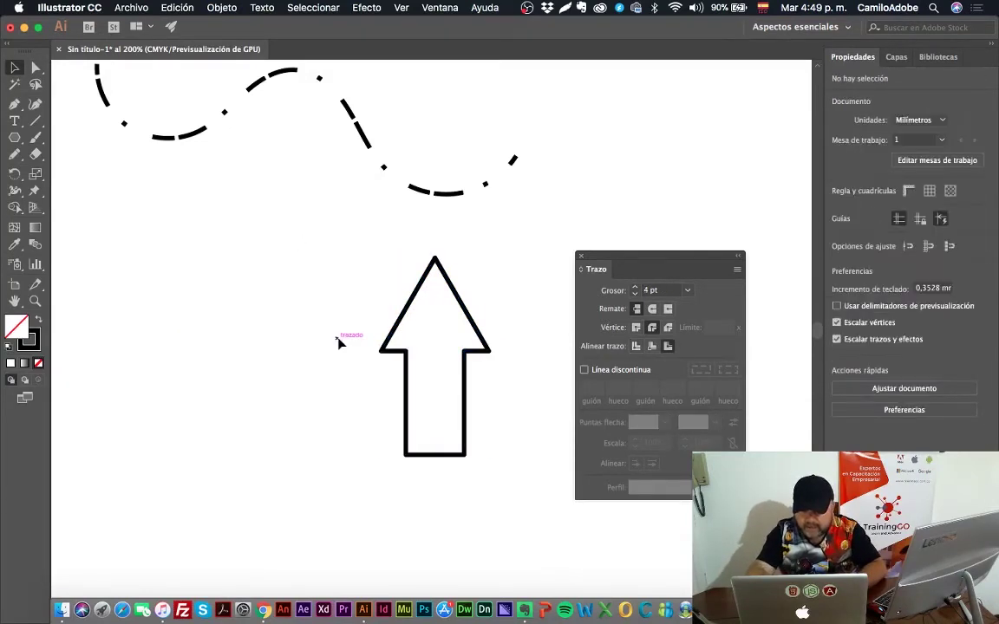
- Turn on a dashed line for the arrow outline and make it preserve exact dash and gap lengths
left_click(413, 301)
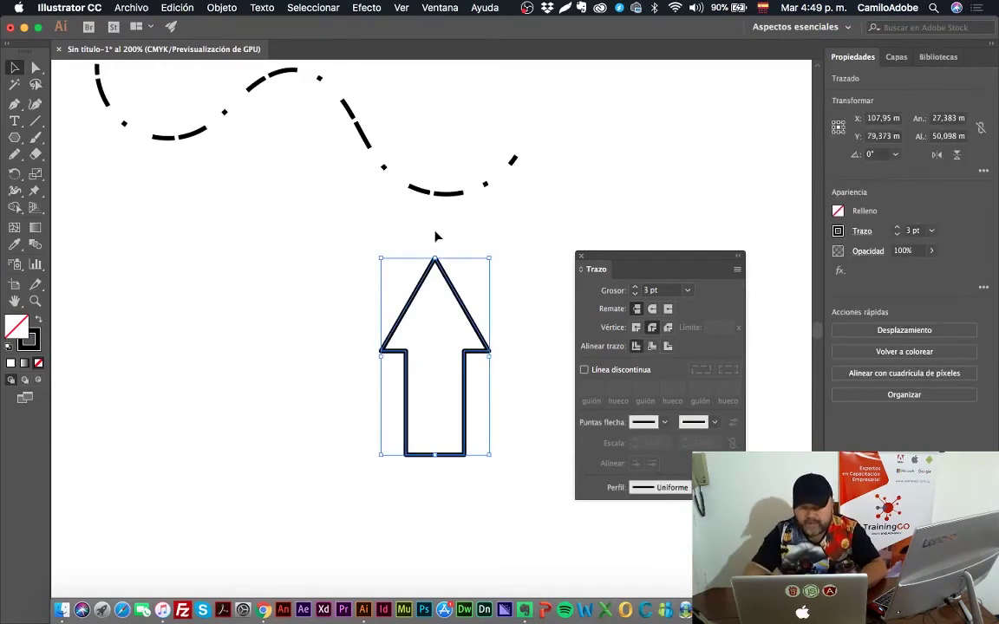
left_click(631, 372)
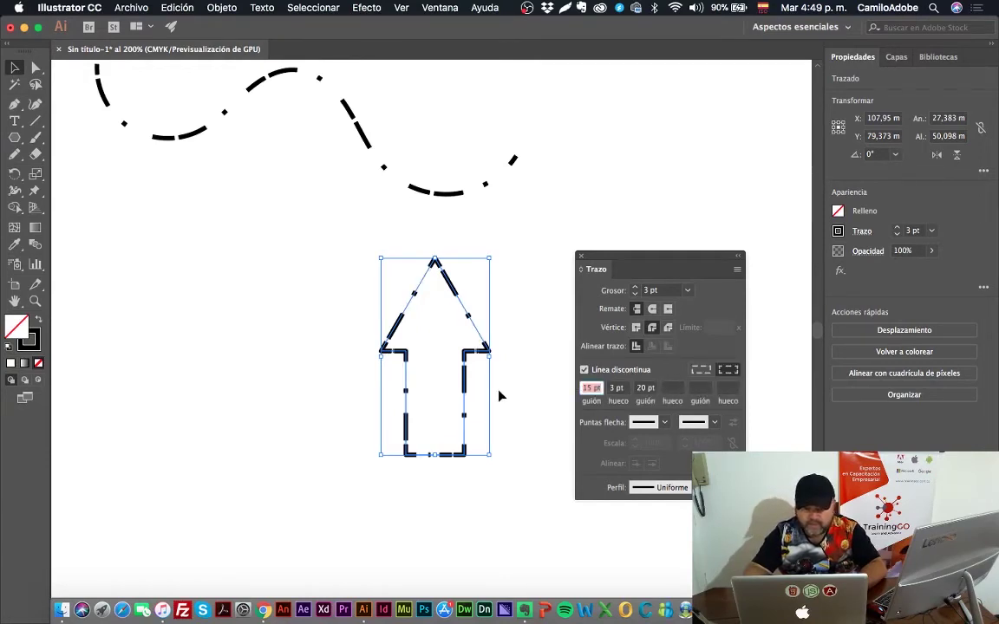
left_click(703, 369)
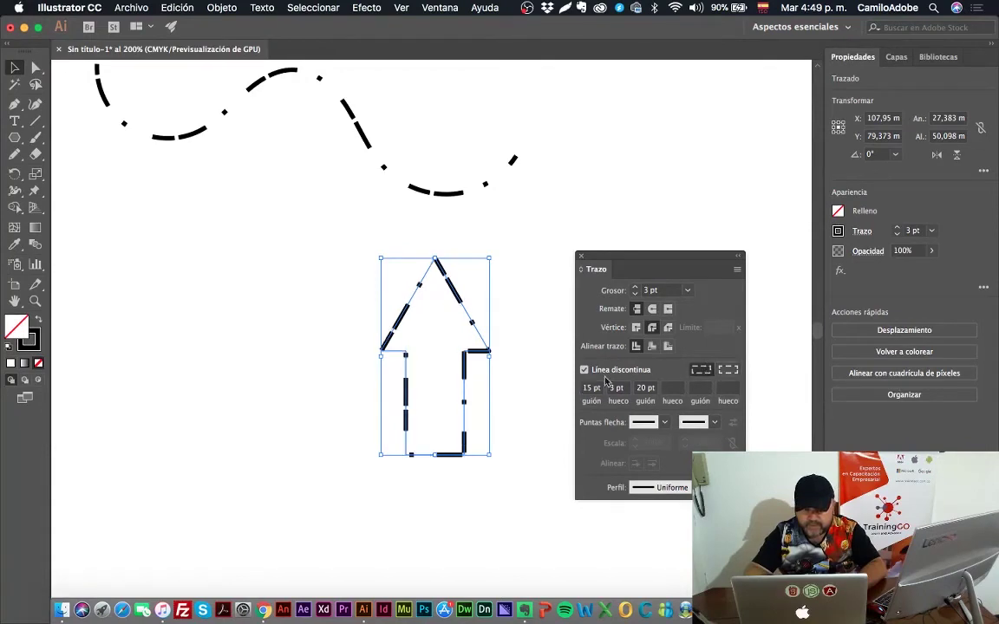
left_click(531, 341)
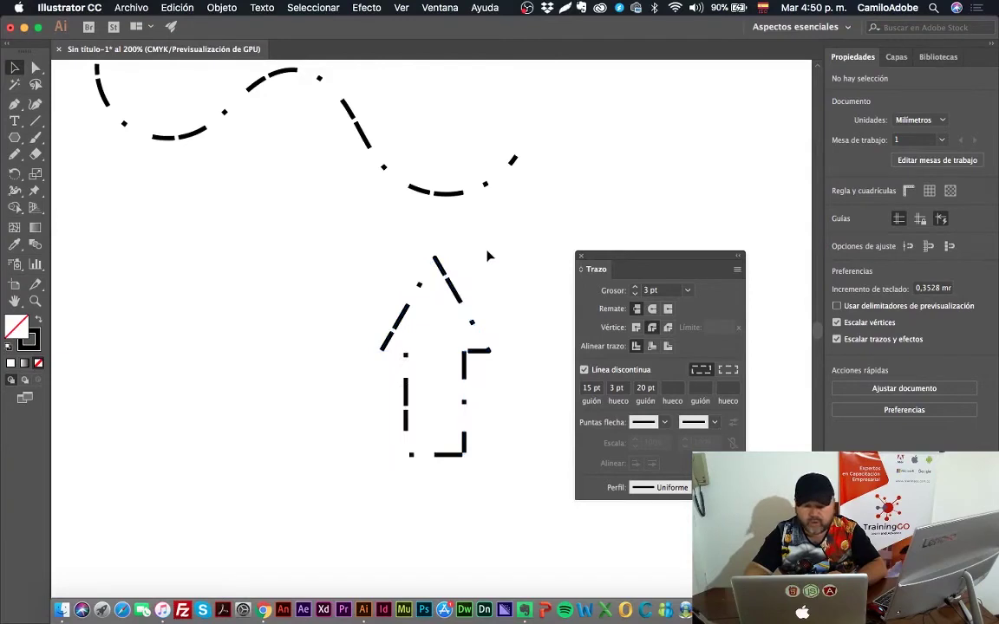
- Set the second dash length of the arrow's dashed stroke to 10 pt
left_click(451, 284)
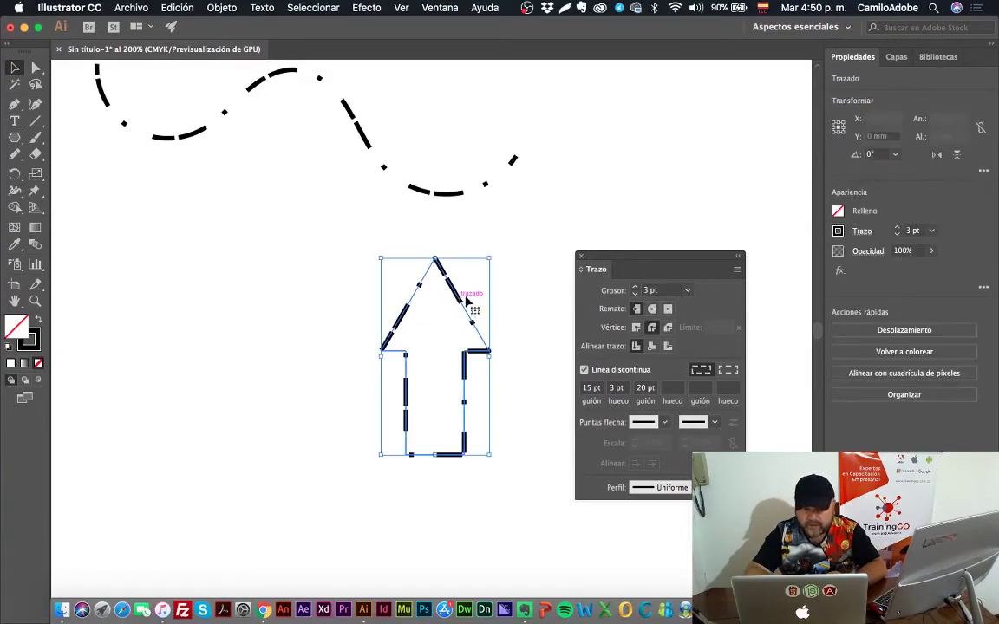
left_click(645, 388)
type("1")
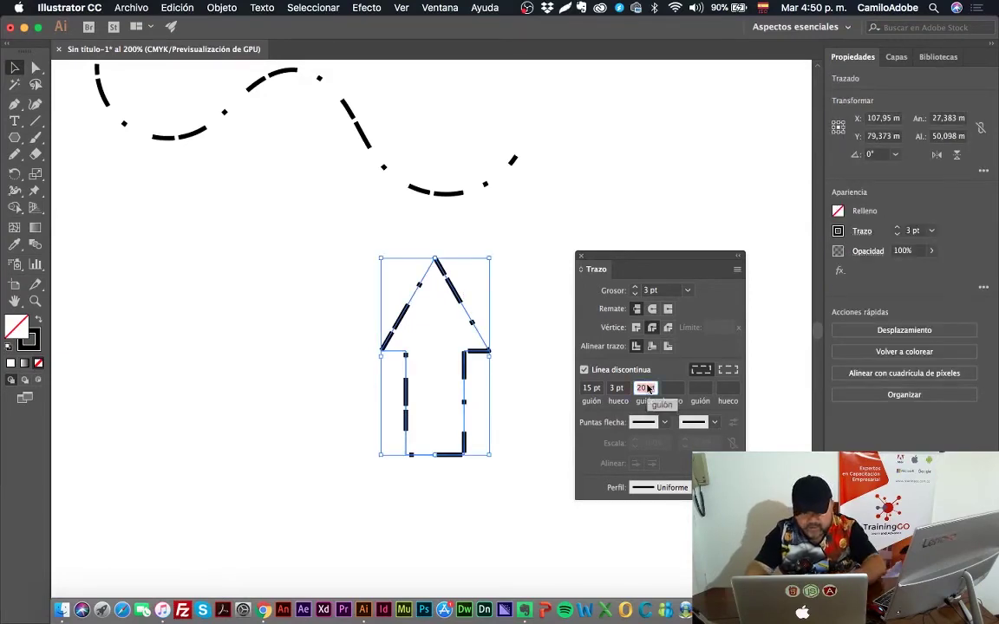
type("0")
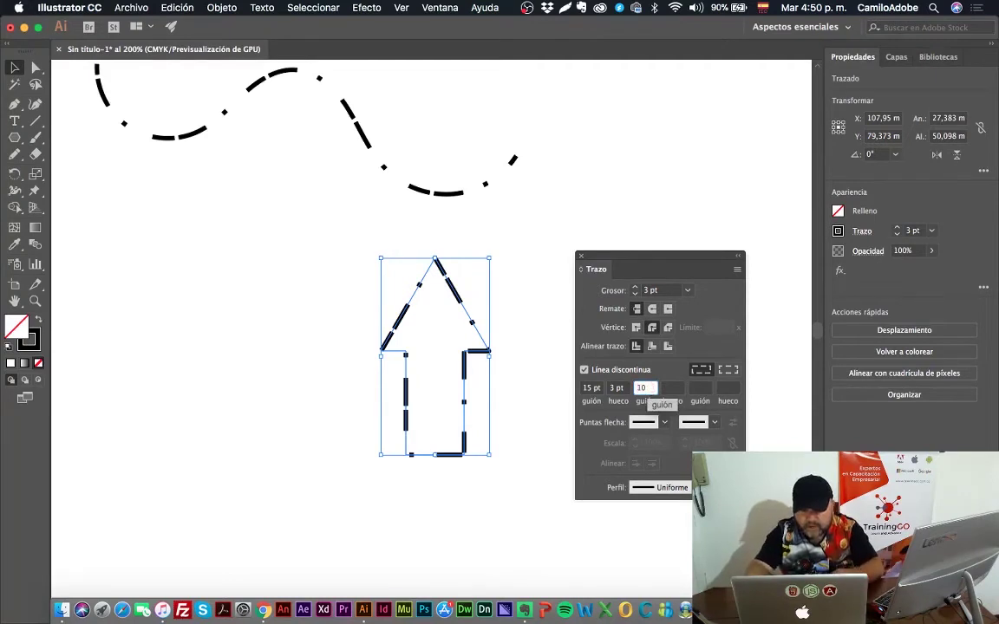
key("Return")
left_click(526, 281)
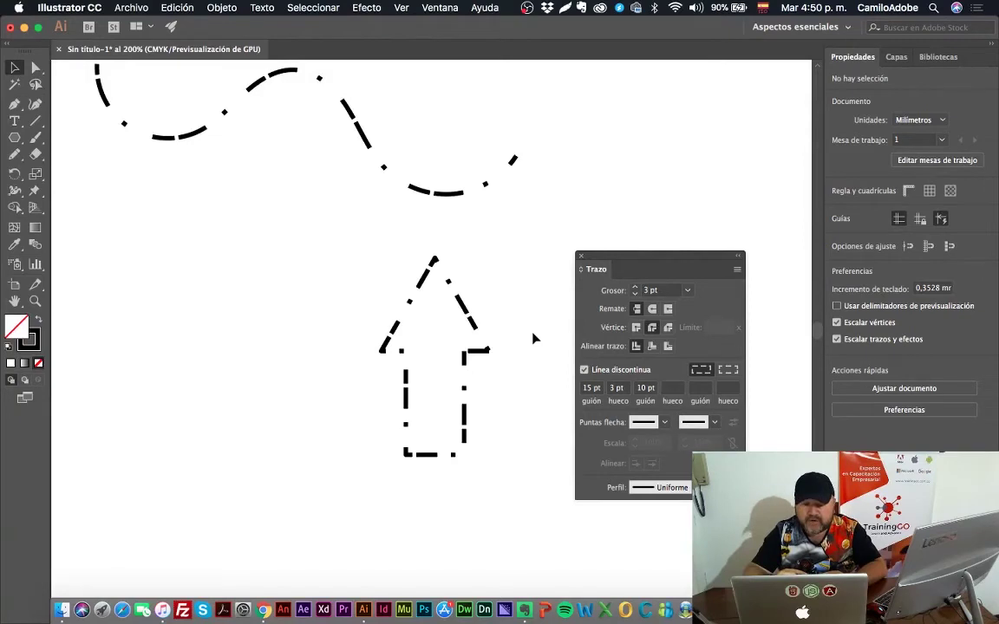
left_click(464, 455)
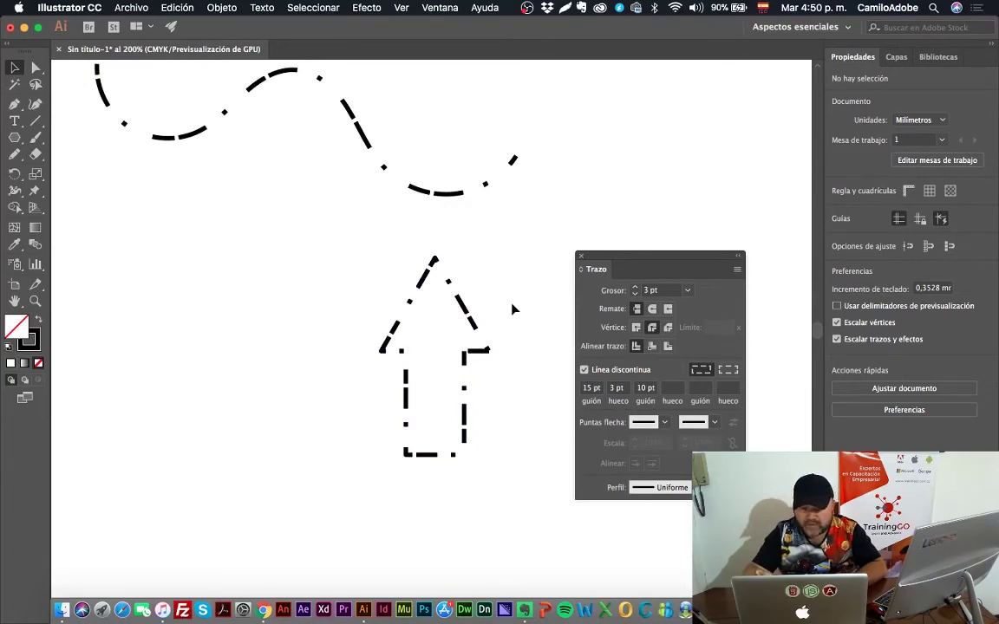
- Align the arrow's dashes to its corners and path ends, adjusting the lengths to fit
left_click(464, 309)
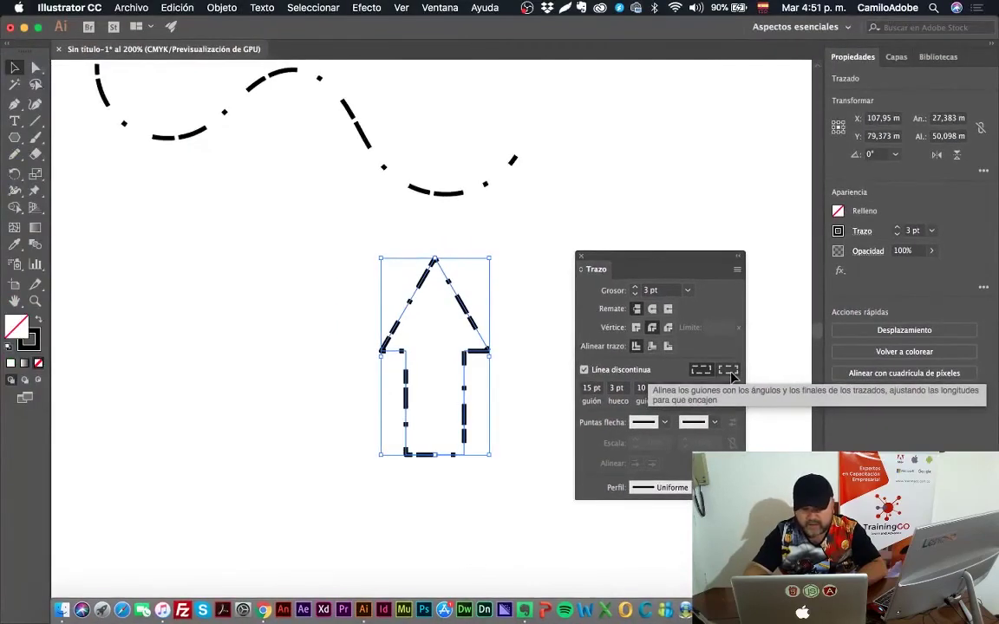
left_click(731, 372)
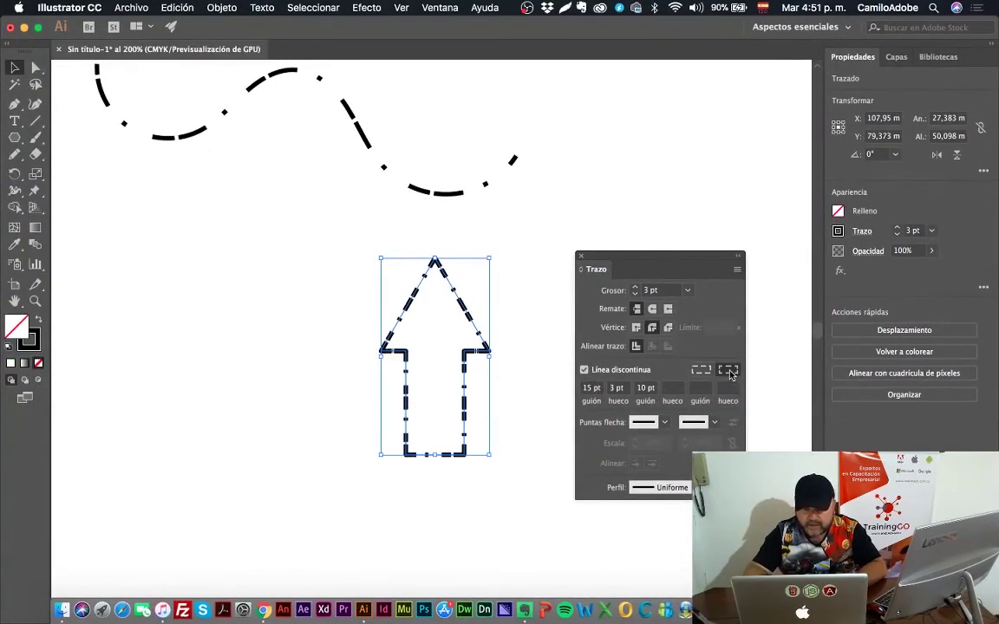
left_click(506, 413)
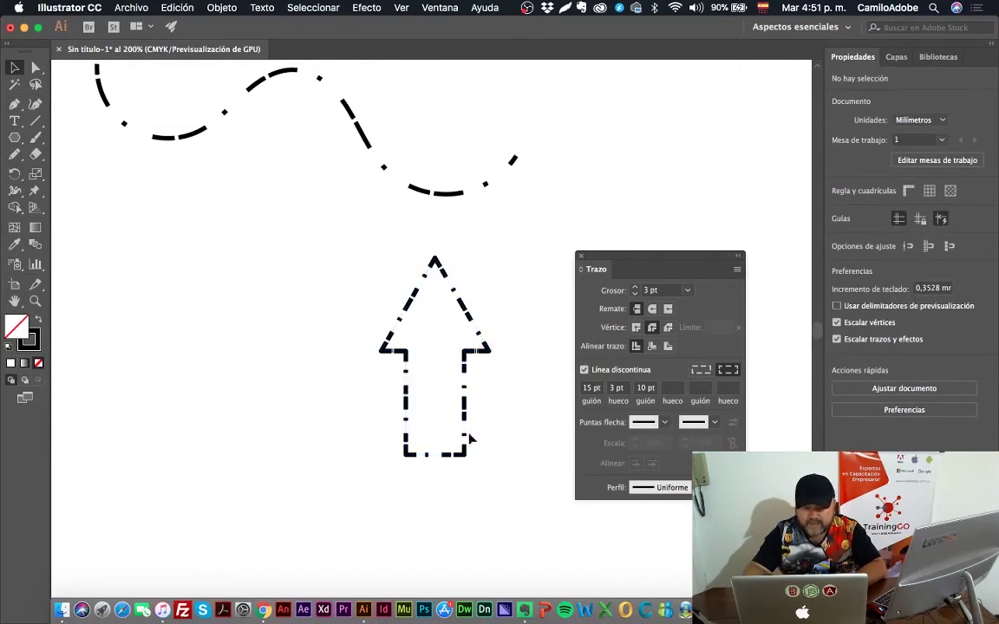
left_click(408, 366)
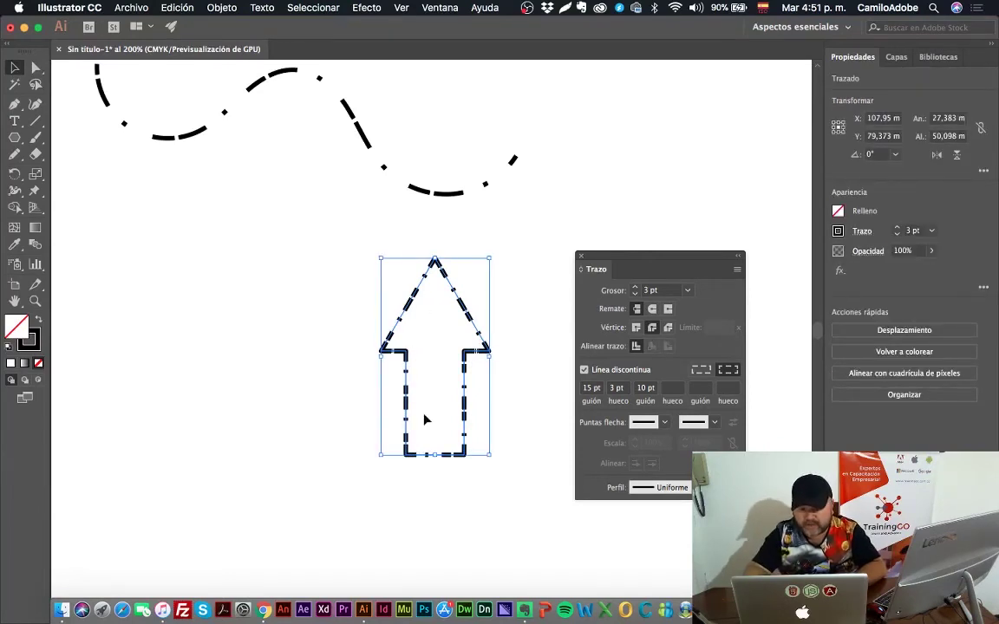
left_click(530, 286)
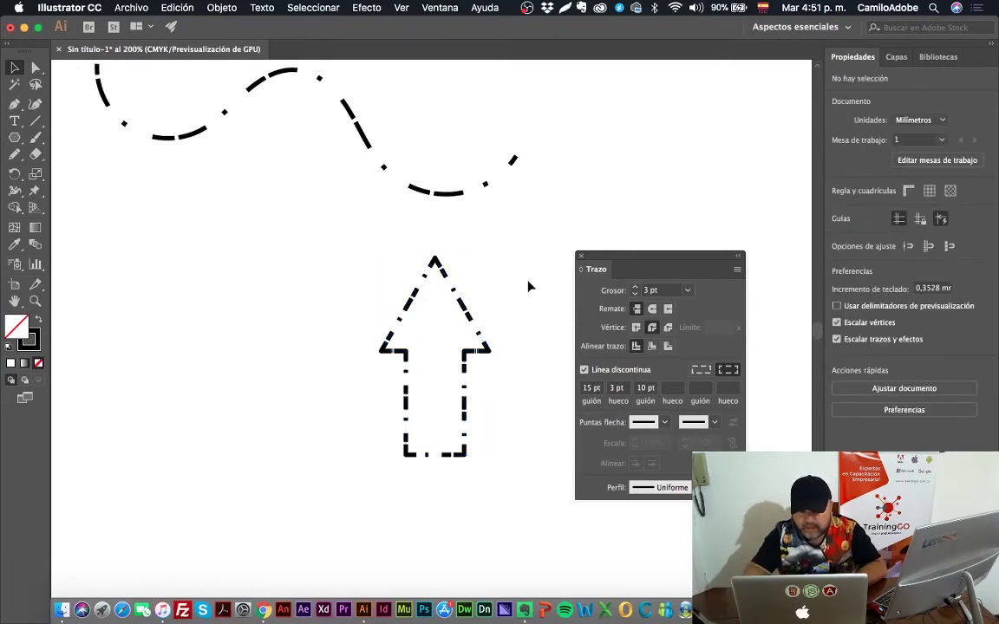
- Turn off the dashed line on the wavy path and give its start a solid round arrowhead
left_click(433, 195)
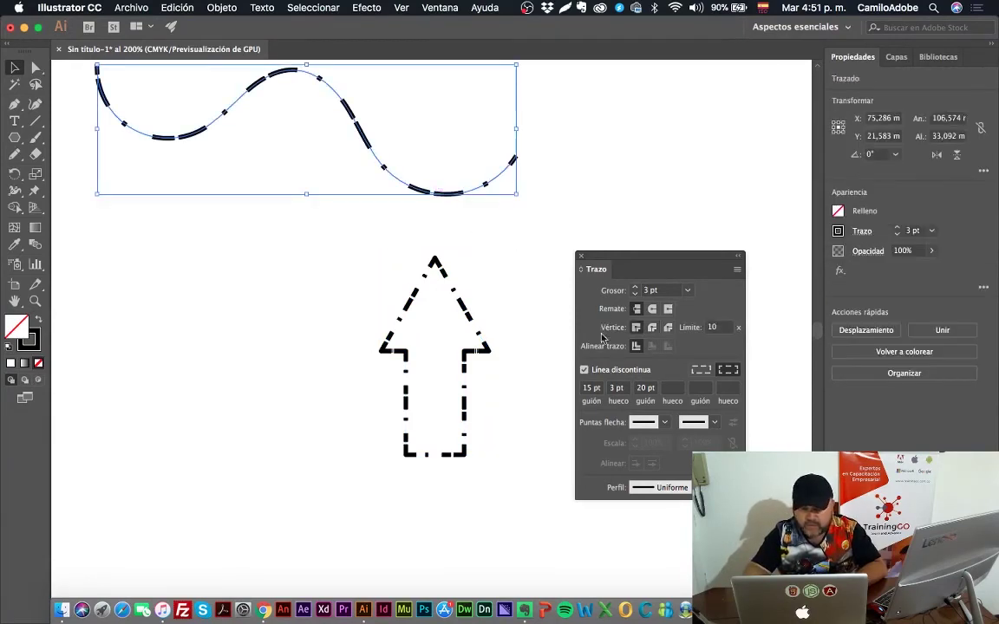
left_click(590, 373)
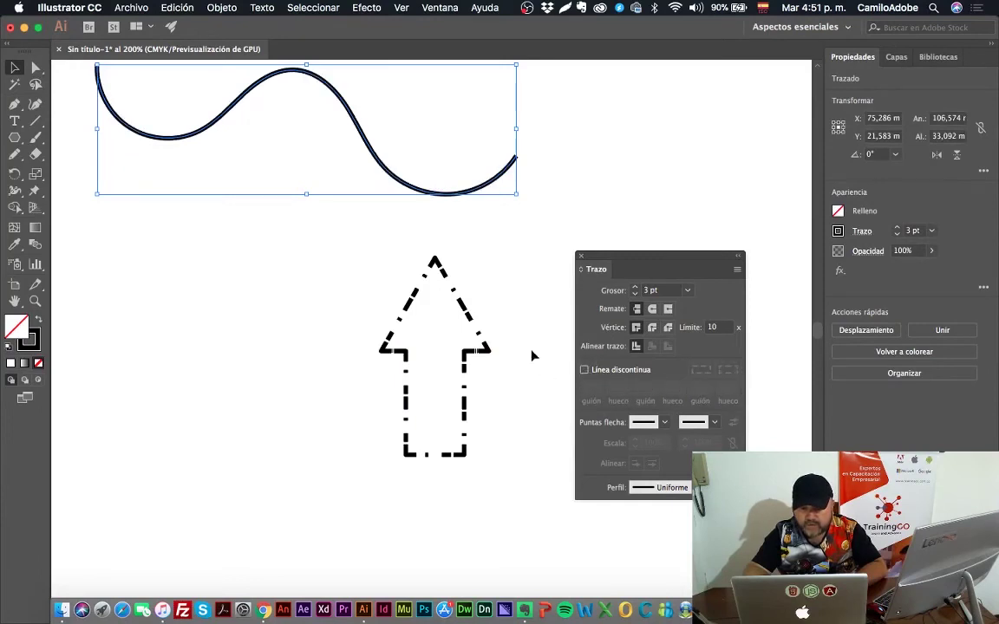
left_click(665, 423)
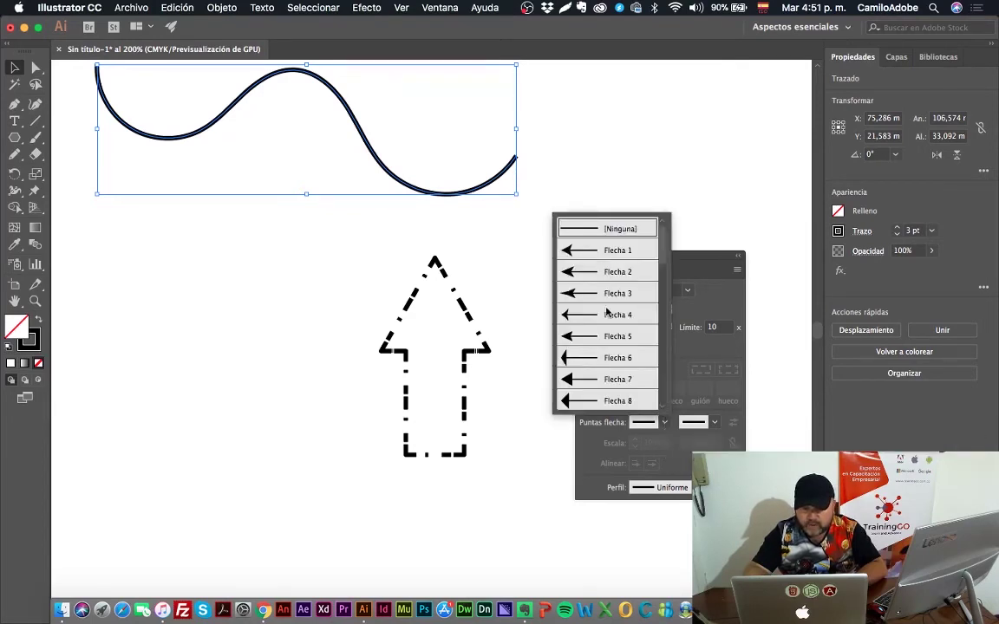
scroll(607, 312, "down", 5)
scroll(607, 312, "up", 1)
scroll(607, 312, "down", 3)
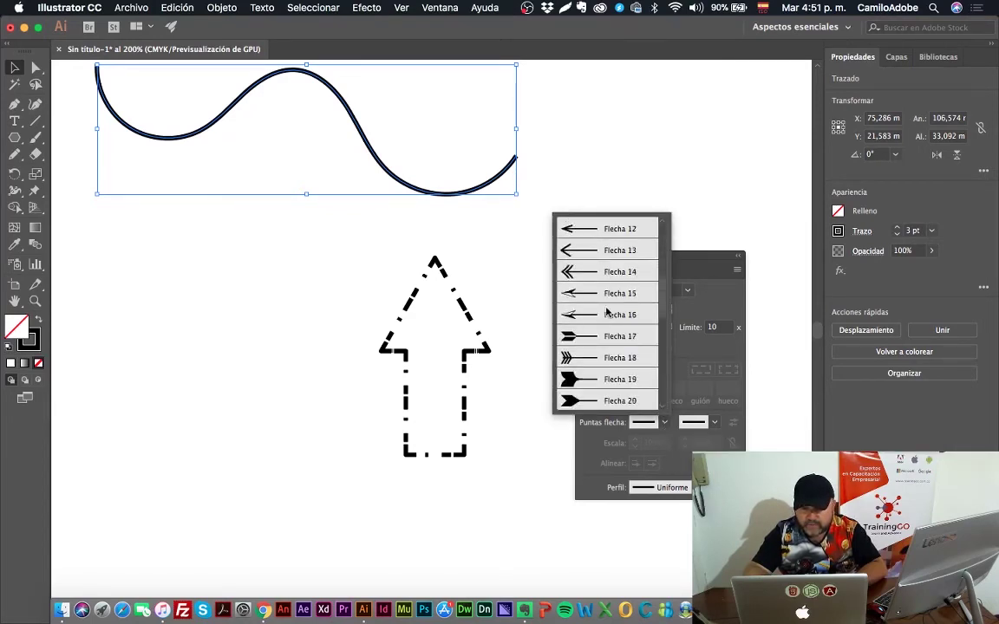
scroll(607, 313, "down", 3)
left_click(607, 313)
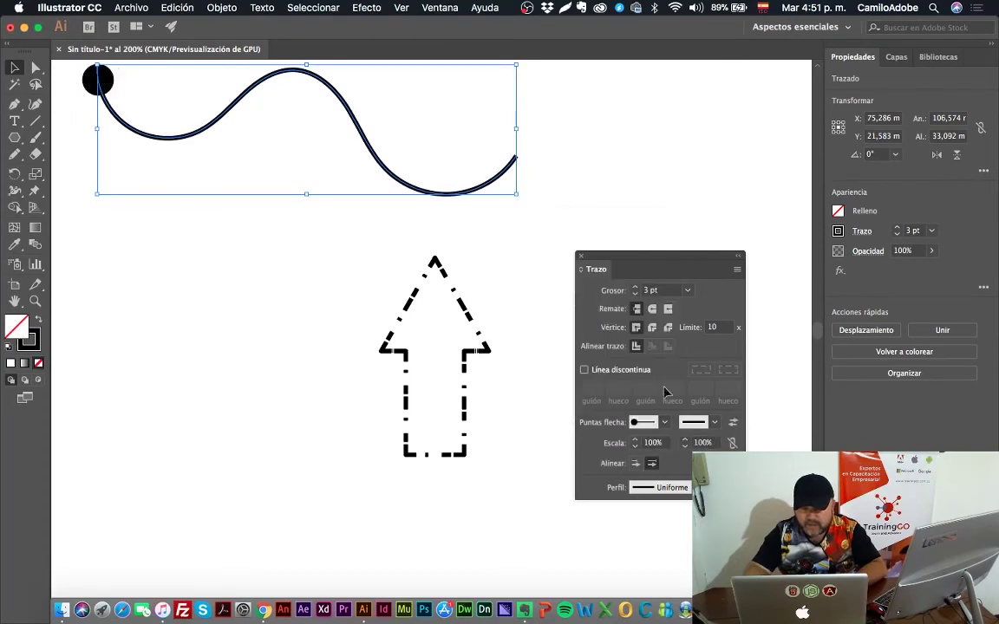
- Add the Flecha 7 arrowhead to the wavy path's end and raise its stroke weight to 7 pt
left_click(713, 423)
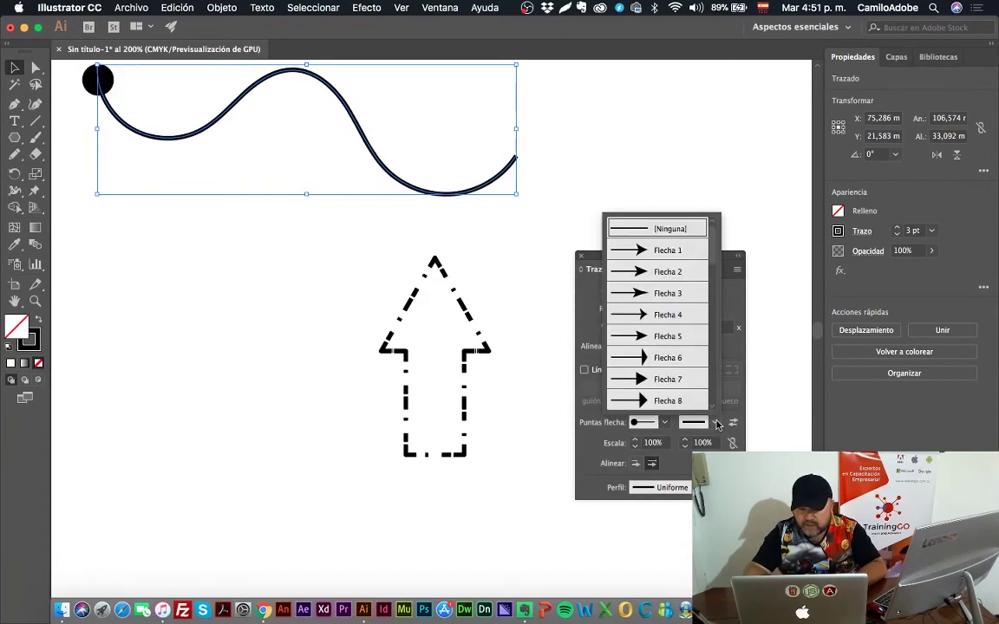
left_click(690, 379)
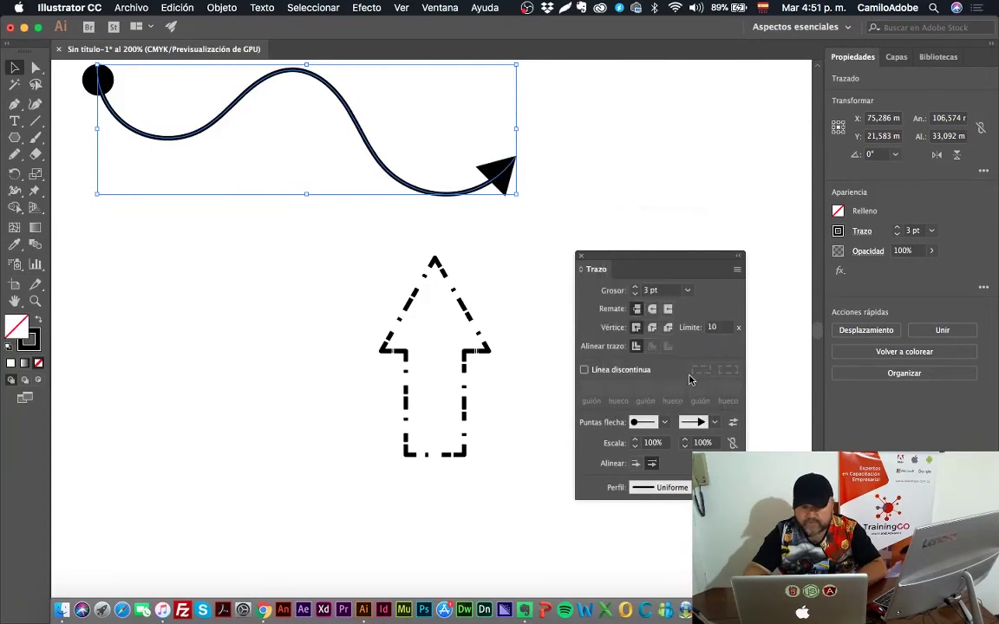
left_click(636, 288)
left_click(637, 288)
left_click(636, 288)
left_click(637, 288)
left_click(512, 303)
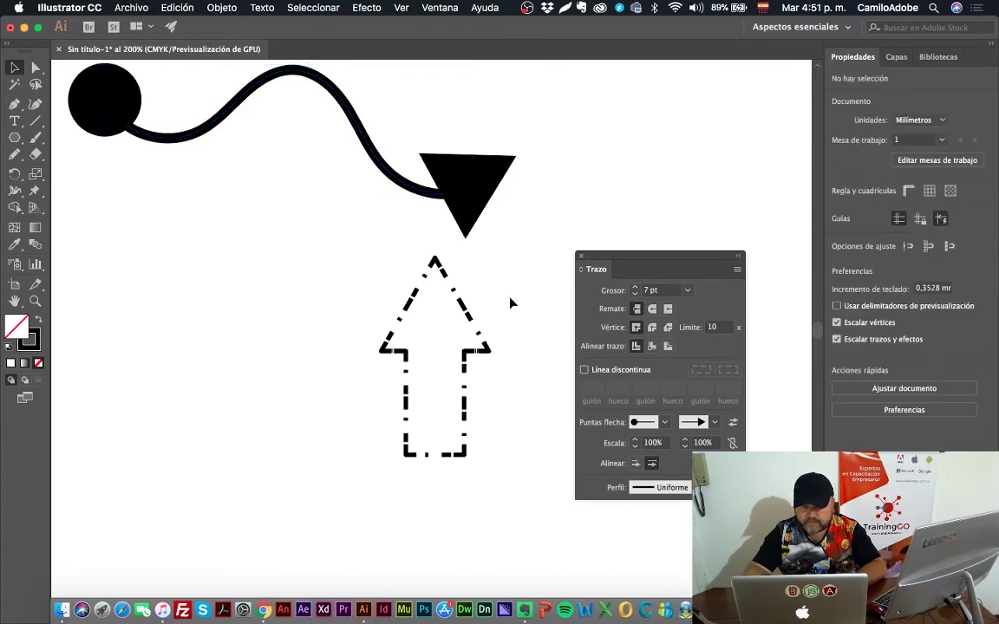
- Scale the wavy path's round start tip to 51% and its end arrowhead to 40%
scroll(512, 302, "up", 2)
left_click(436, 229)
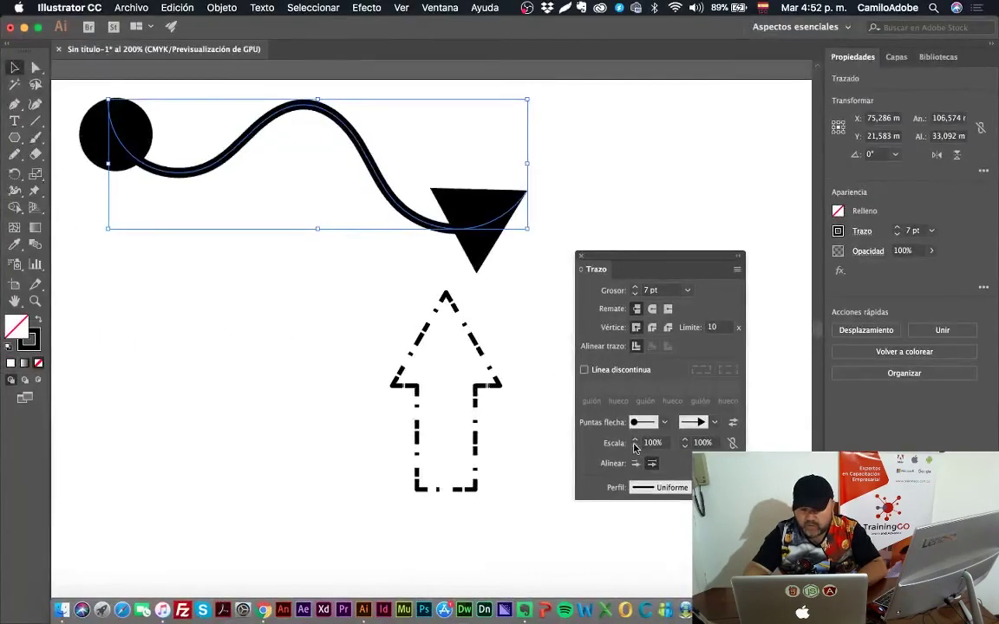
left_click(635, 447)
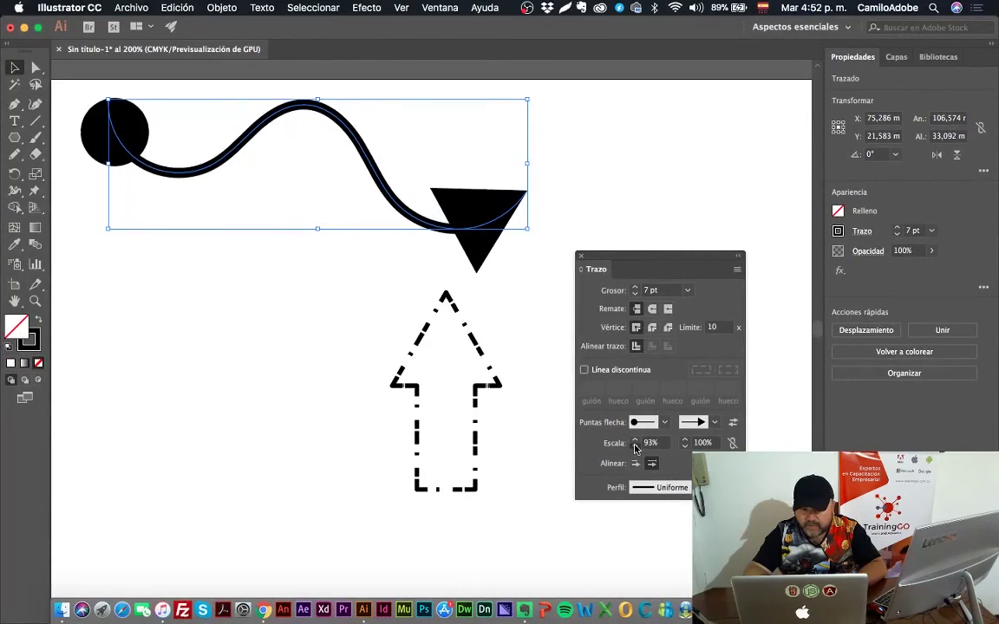
left_click_drag(634, 447, 637, 449)
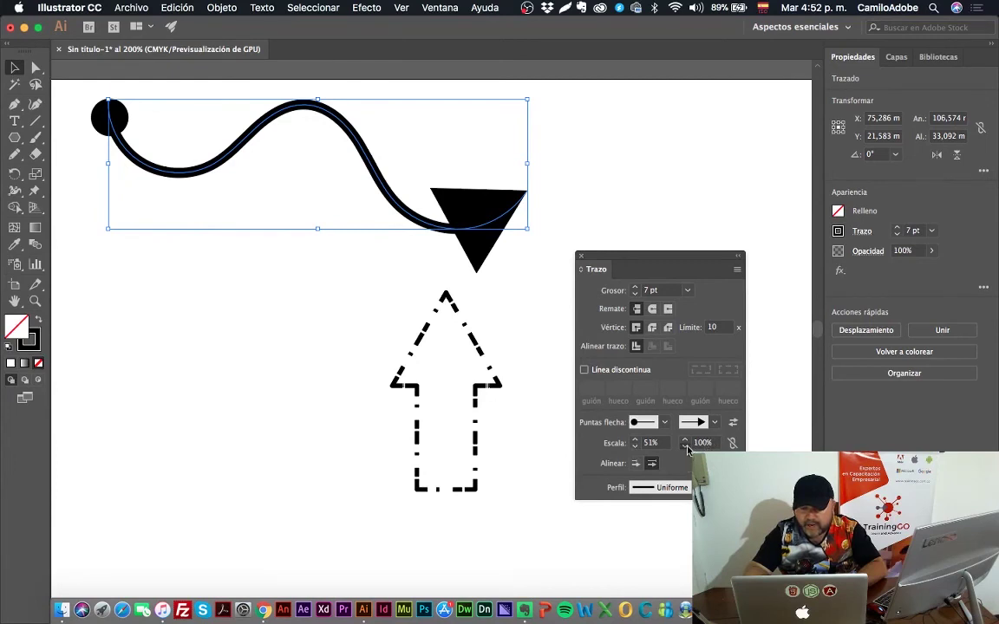
left_click_drag(688, 449, 688, 449)
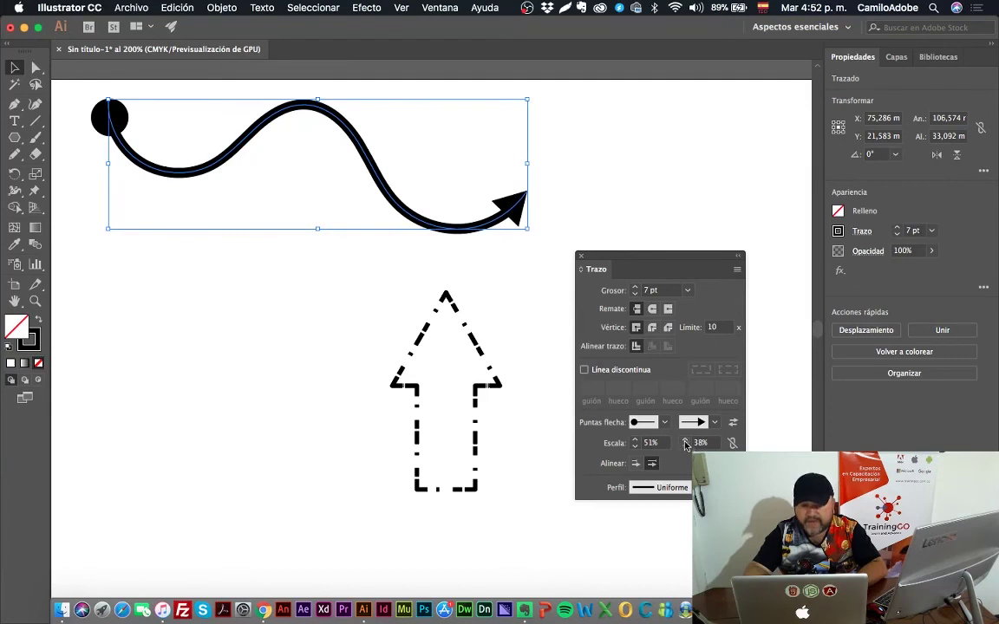
left_click(685, 441)
left_click(685, 442)
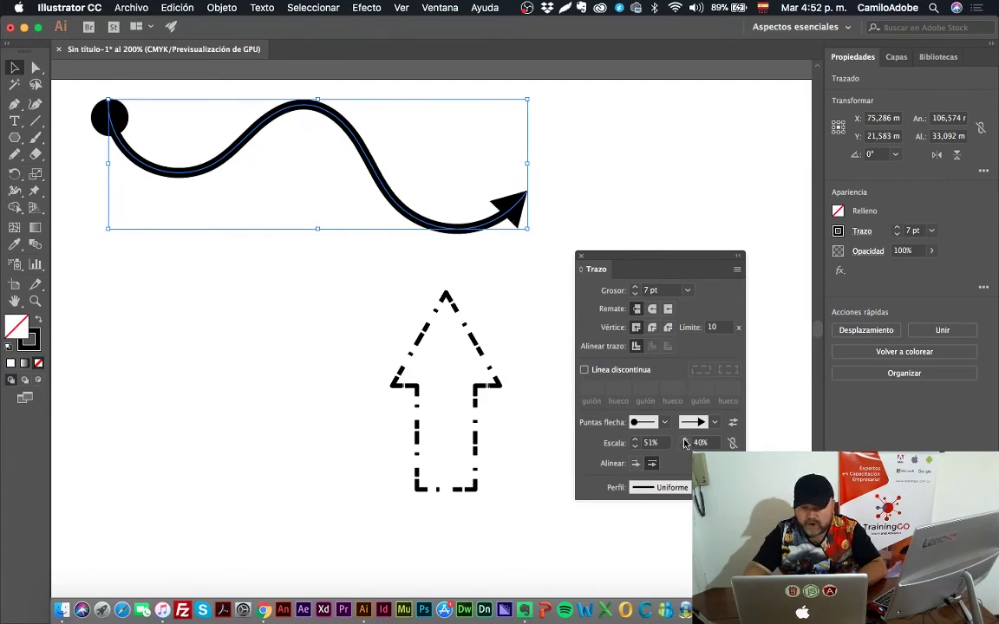
- Set the wavy path's end arrowhead scale to 41% and extend both arrow tips beyond the ends of the path
left_click(685, 442)
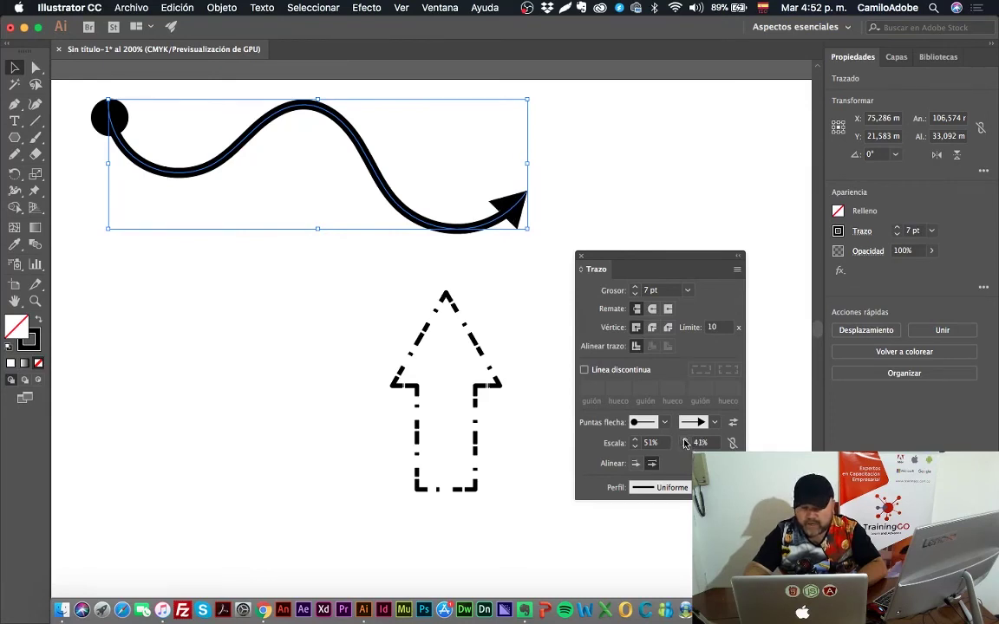
left_click(639, 465)
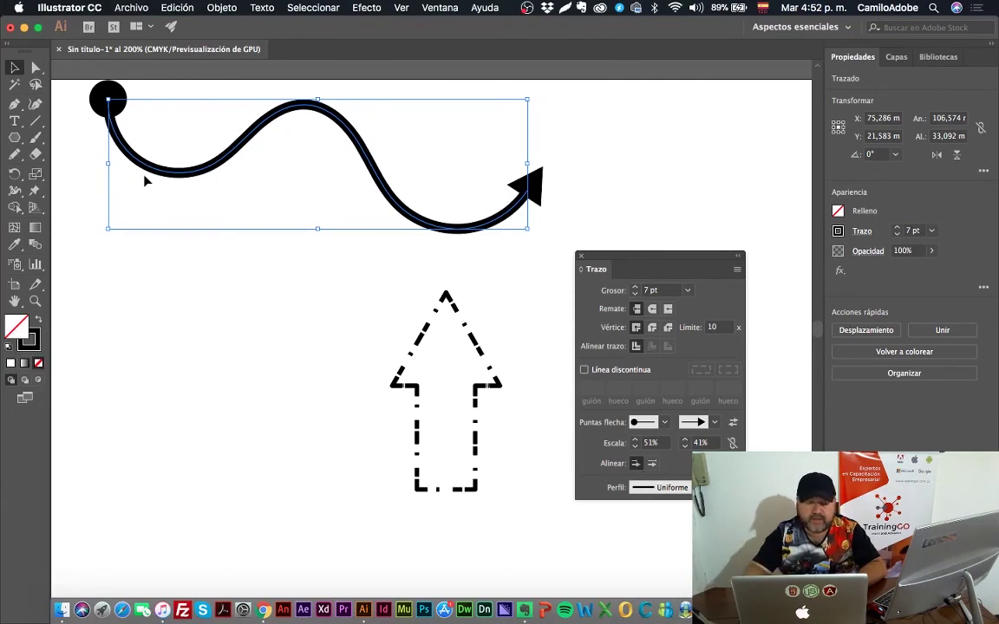
- Select the wavy path's end anchor, align its arrow tips to the path ends, and restore the alignment beyond the ends
left_click(34, 67)
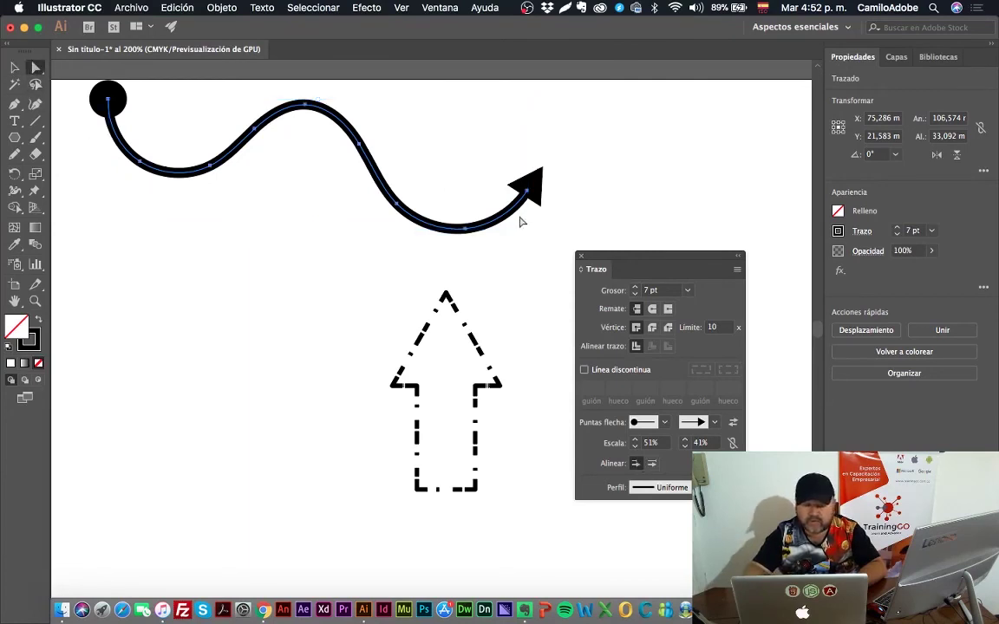
left_click(535, 198)
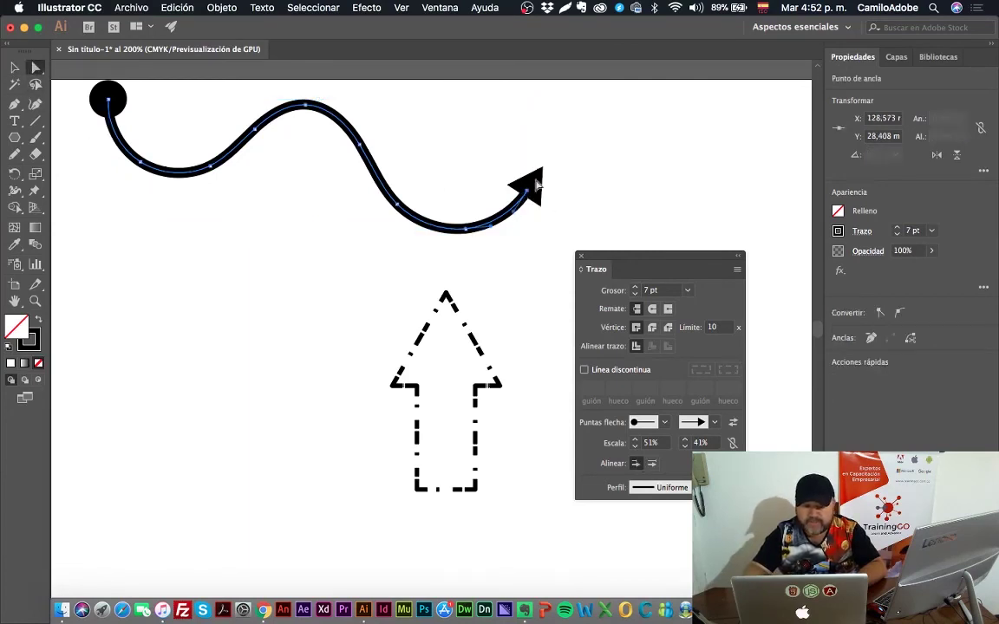
left_click(650, 464)
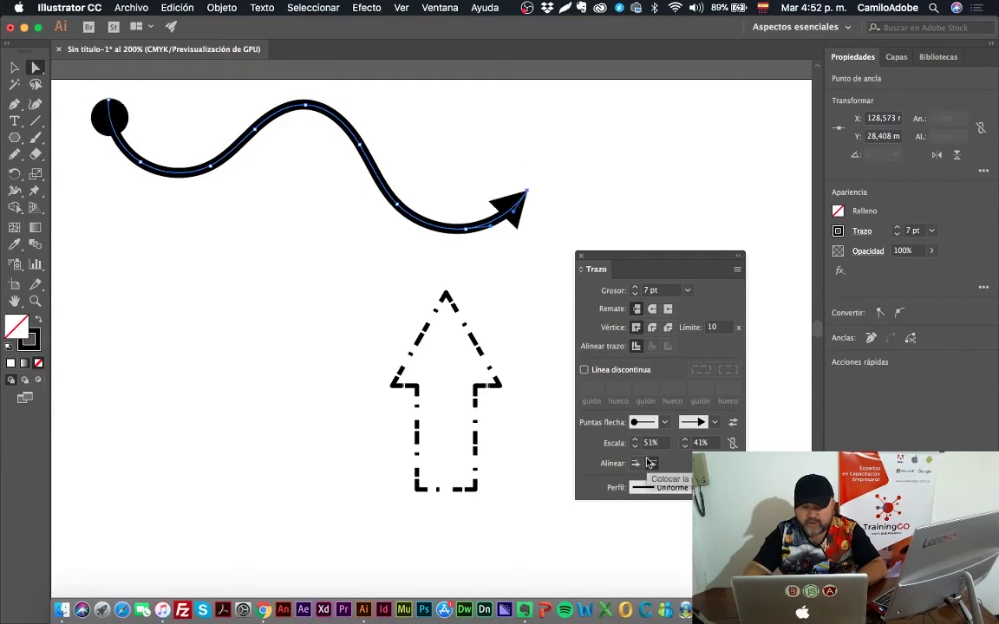
left_click(636, 464)
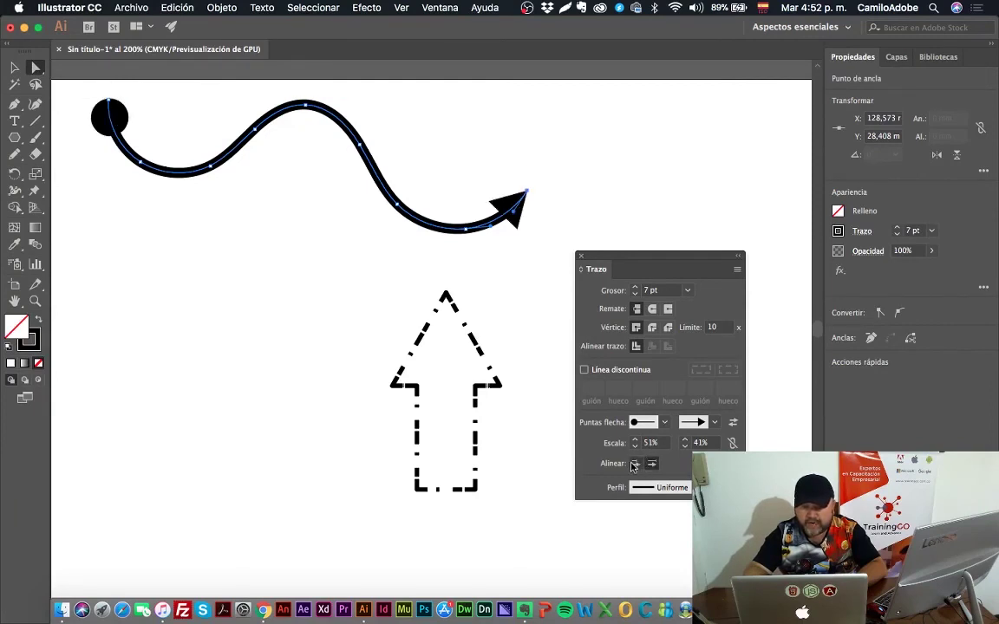
left_click(531, 328)
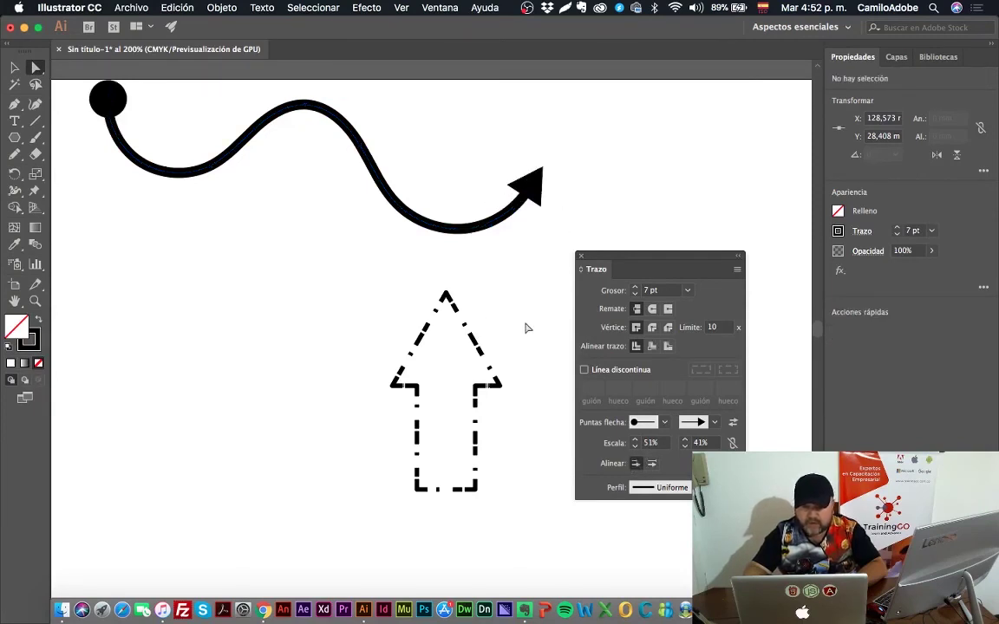
left_click(15, 69)
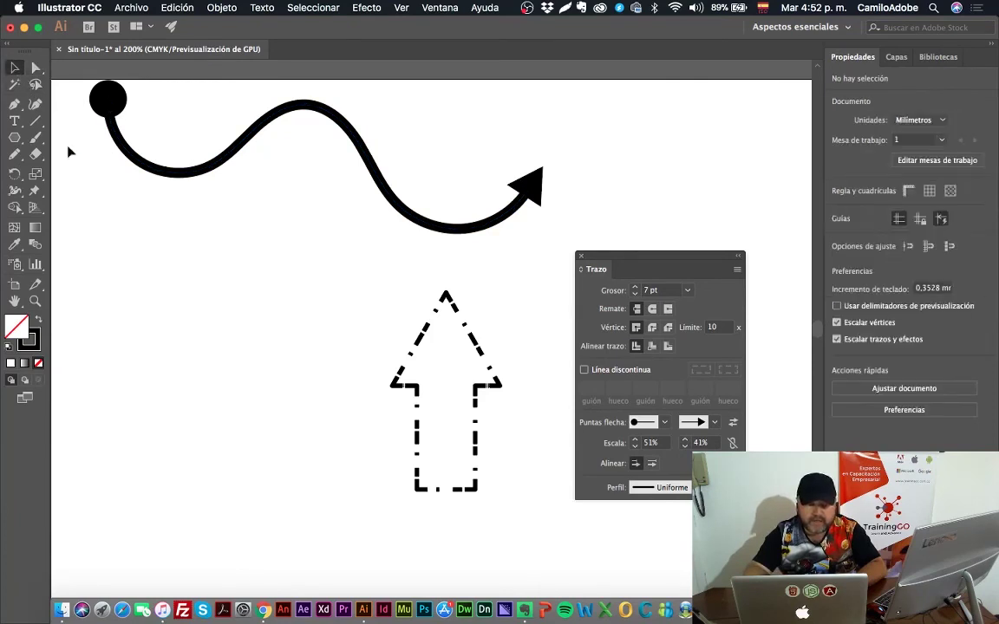
- Try several variable width profiles on the wavy path and return it to the Uniforme profile
left_click(110, 107)
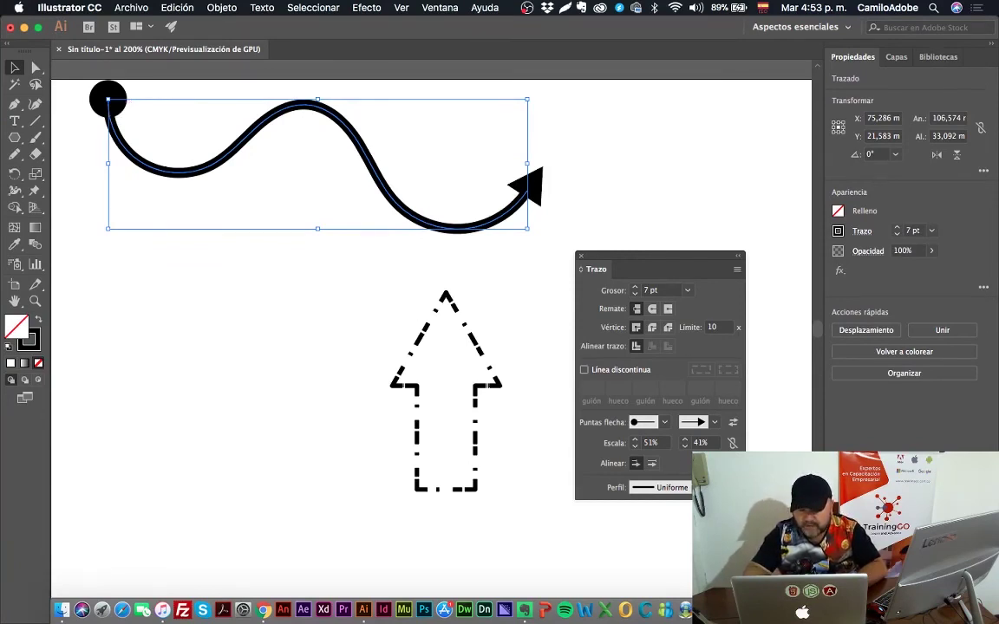
left_click(675, 488)
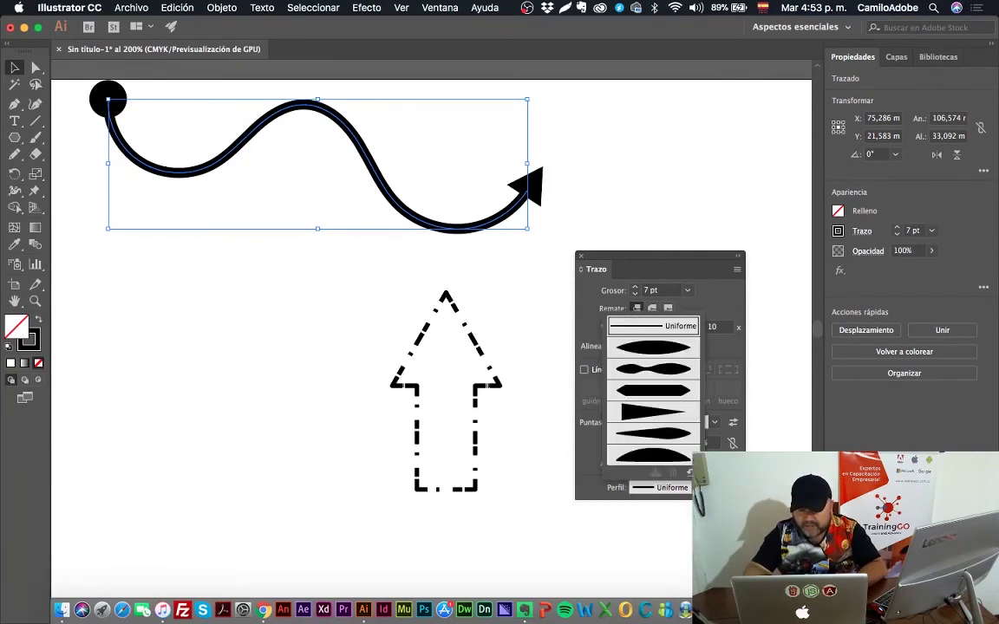
left_click(662, 365)
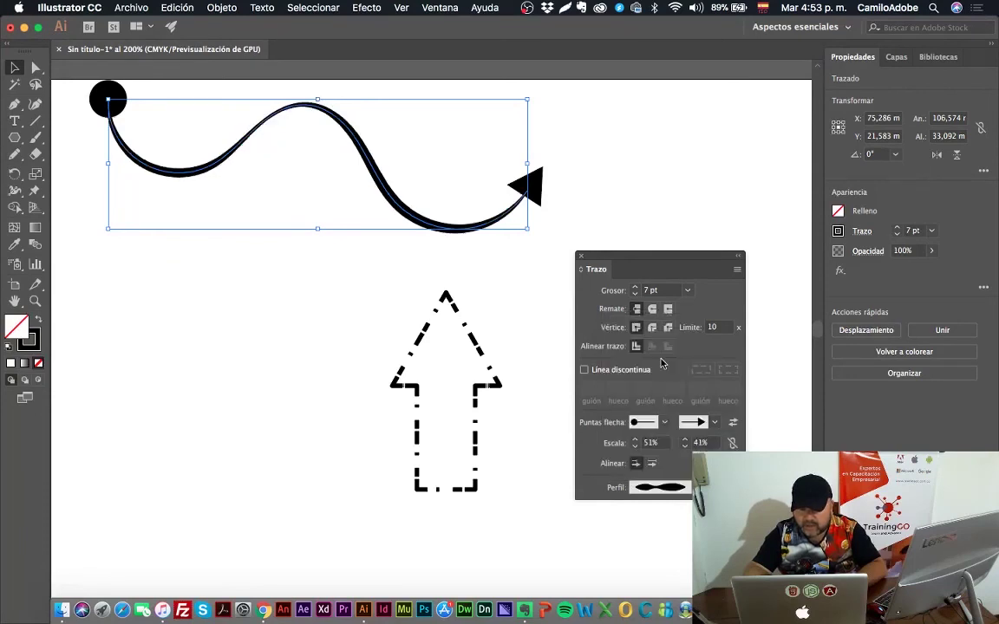
left_click(674, 487)
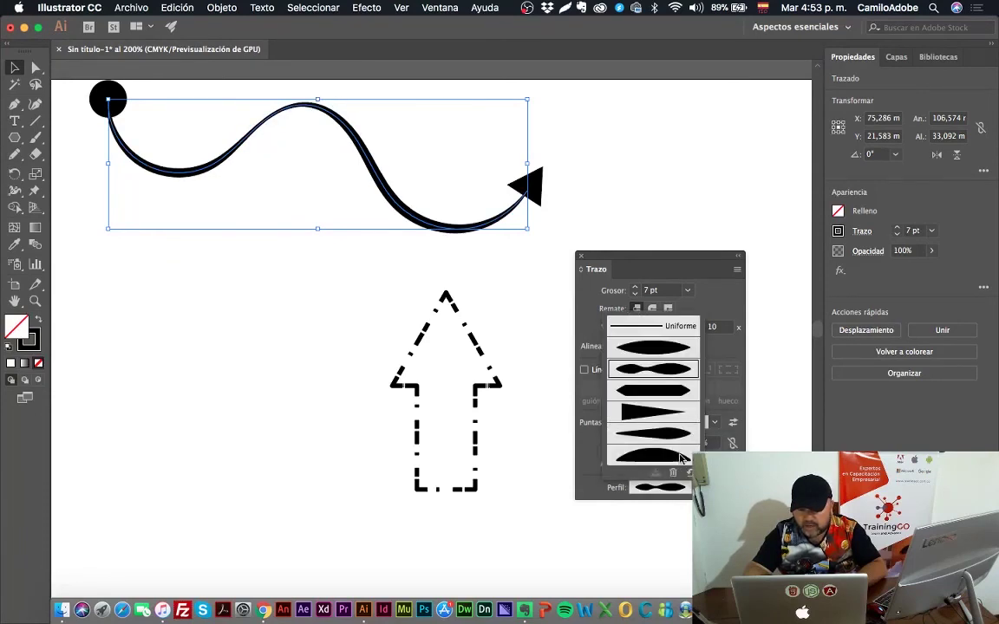
left_click(681, 458)
left_click(675, 487)
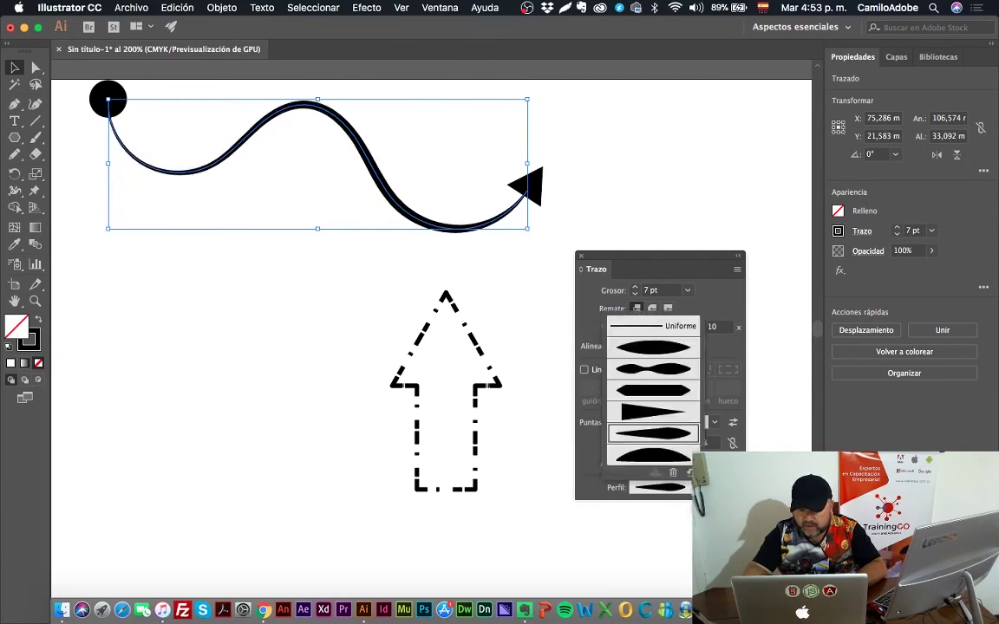
left_click(675, 447)
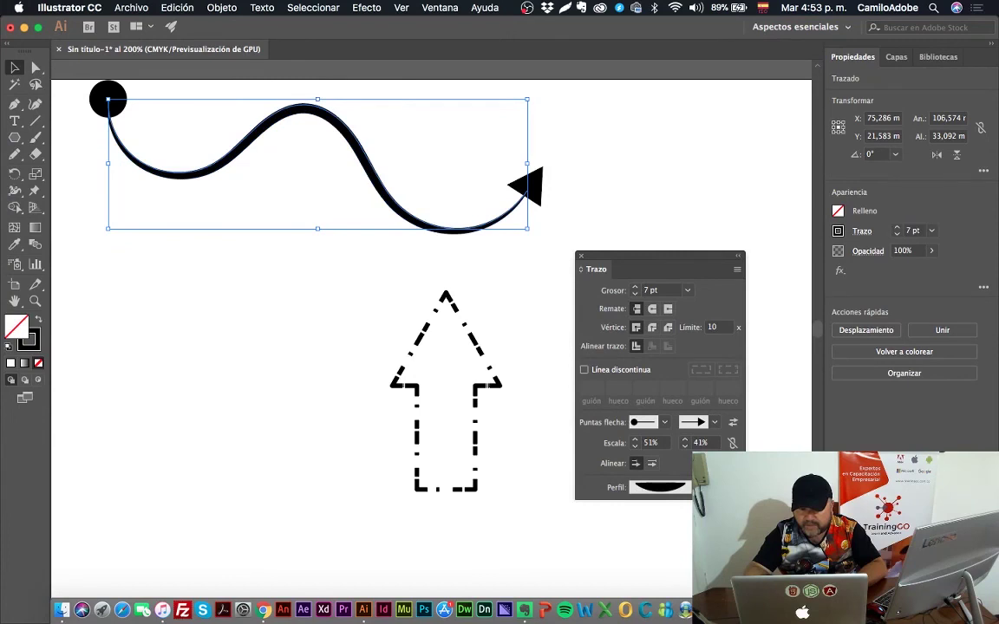
left_click(674, 488)
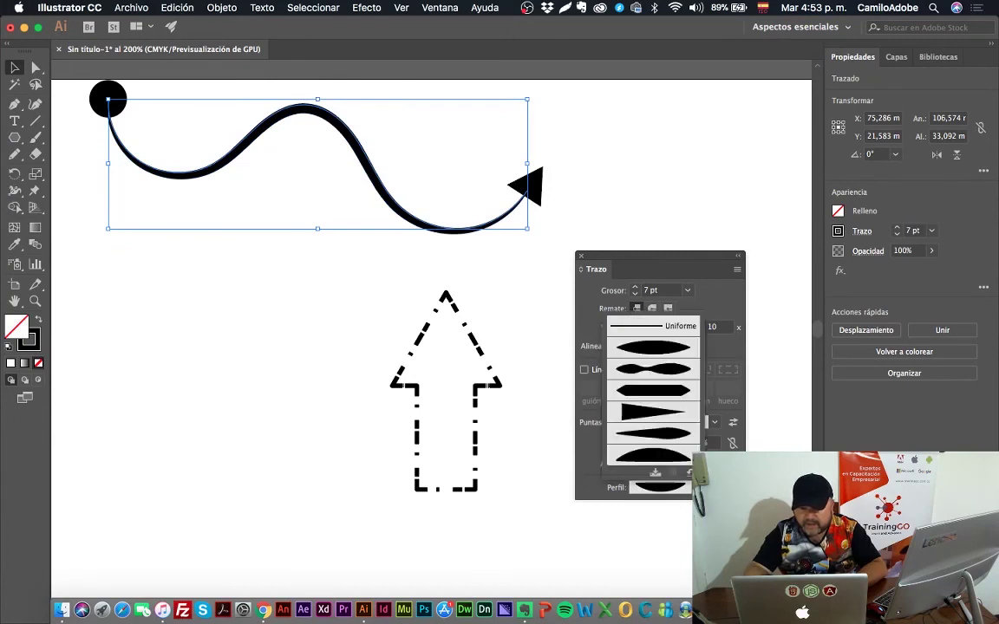
left_click(658, 326)
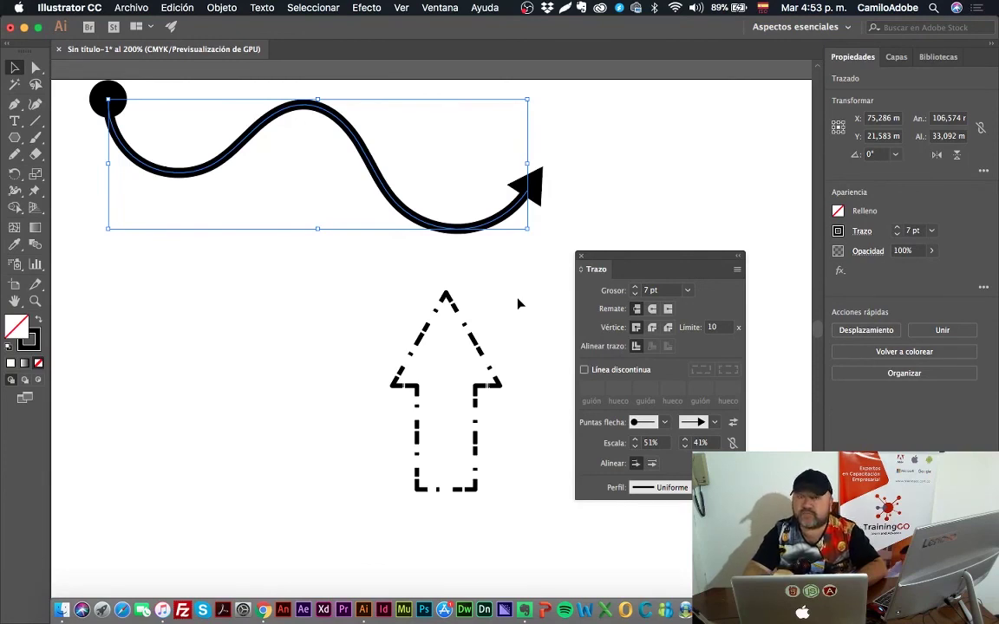
- Move the stroke settings clear of the artwork and draw a rounded rectangle about 39 by 41 mm beside the dashed arrow
left_click_drag(635, 259, 650, 141)
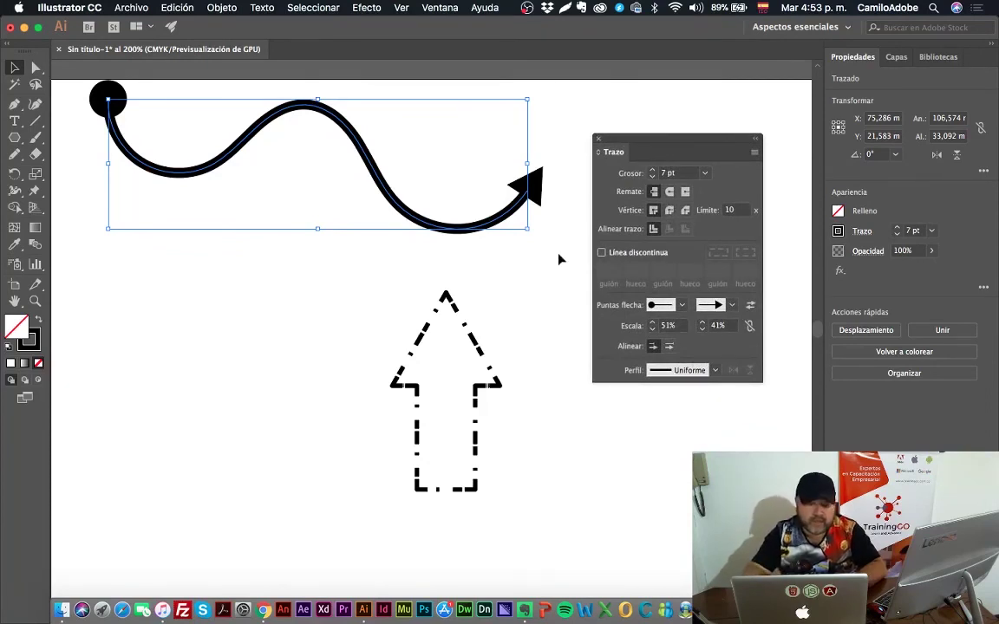
left_click_drag(14, 139, 54, 155)
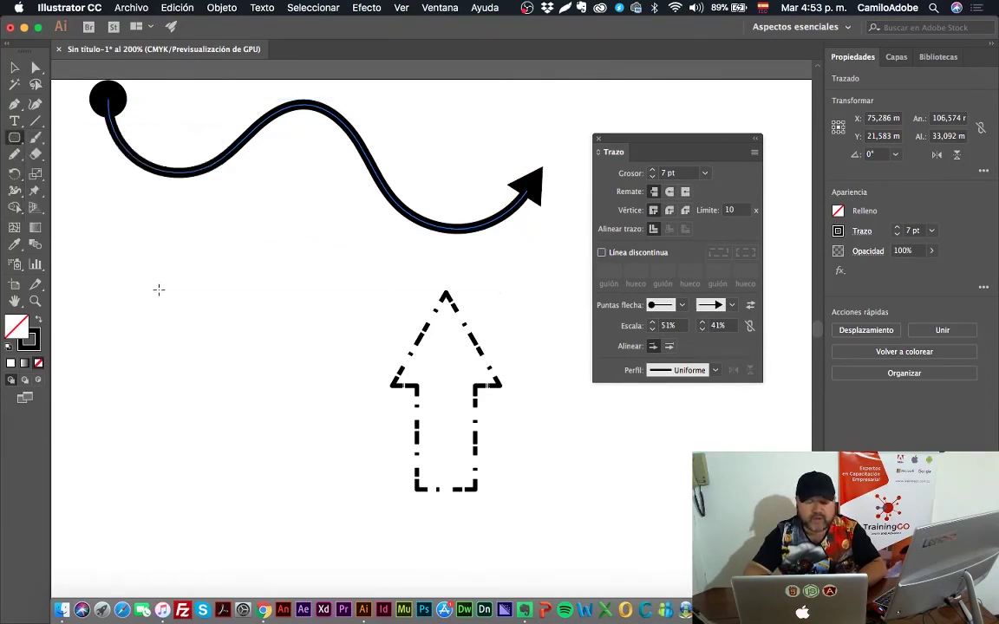
left_click_drag(159, 293, 314, 453)
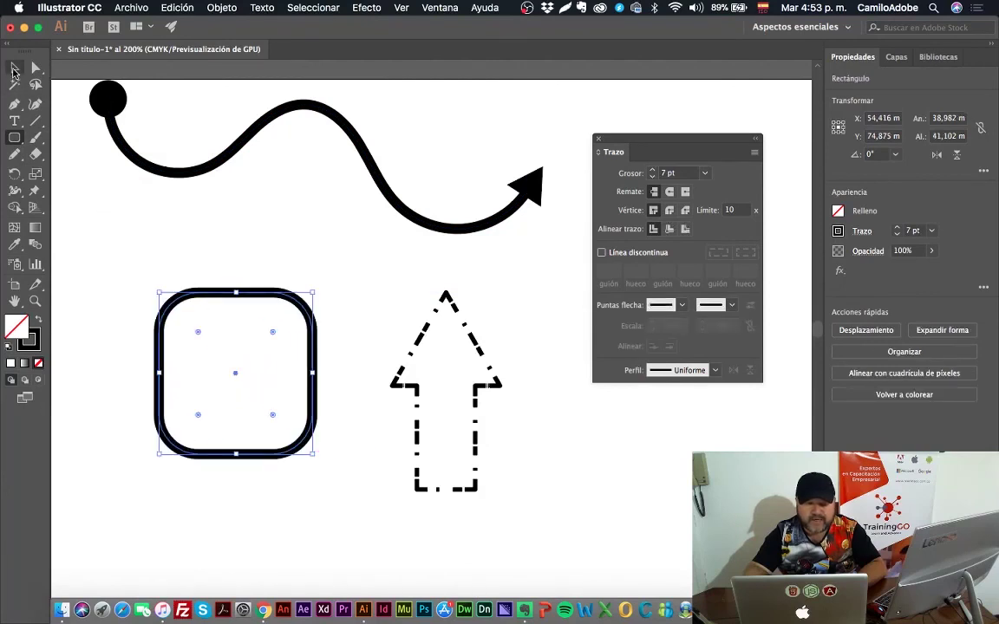
left_click(13, 67)
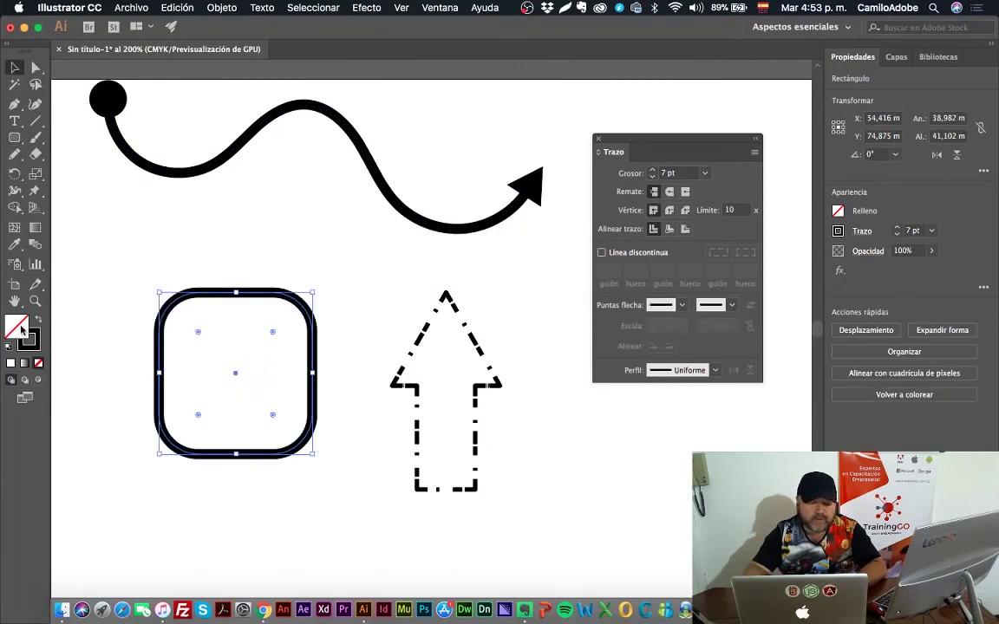
- Fill the rounded rectangle with the orange-red swatch and remove its stroke
left_click(842, 214)
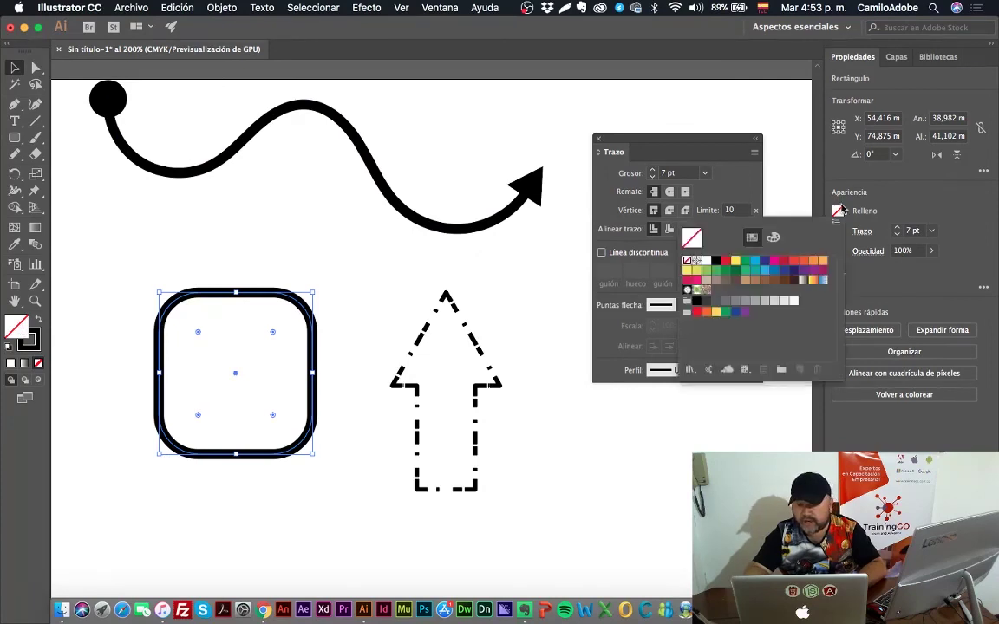
left_click(804, 262)
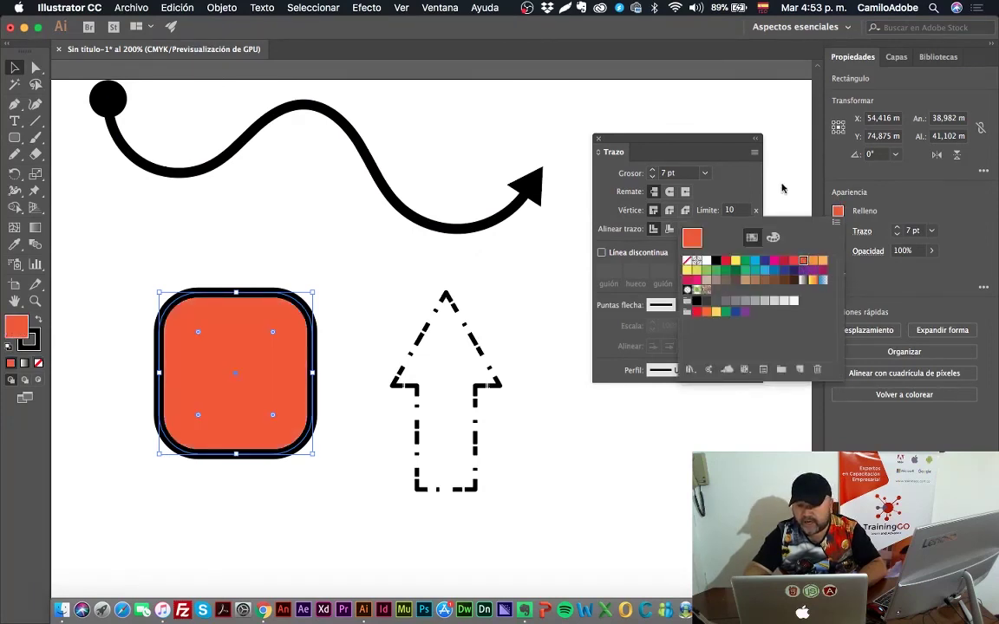
left_click(842, 212)
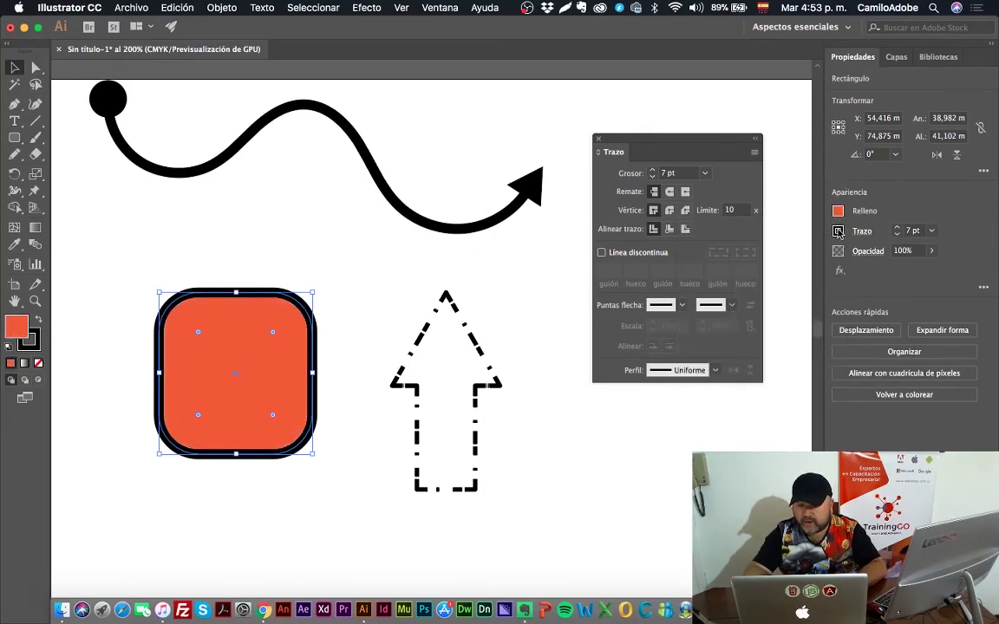
left_click(838, 230)
left_click(687, 283)
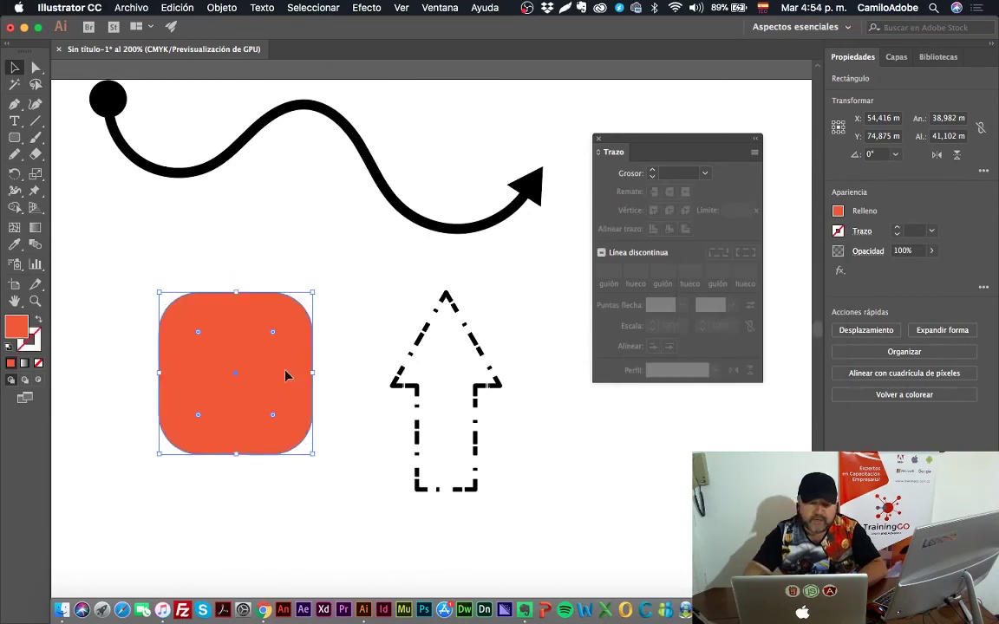
left_click(279, 269)
left_click(279, 311)
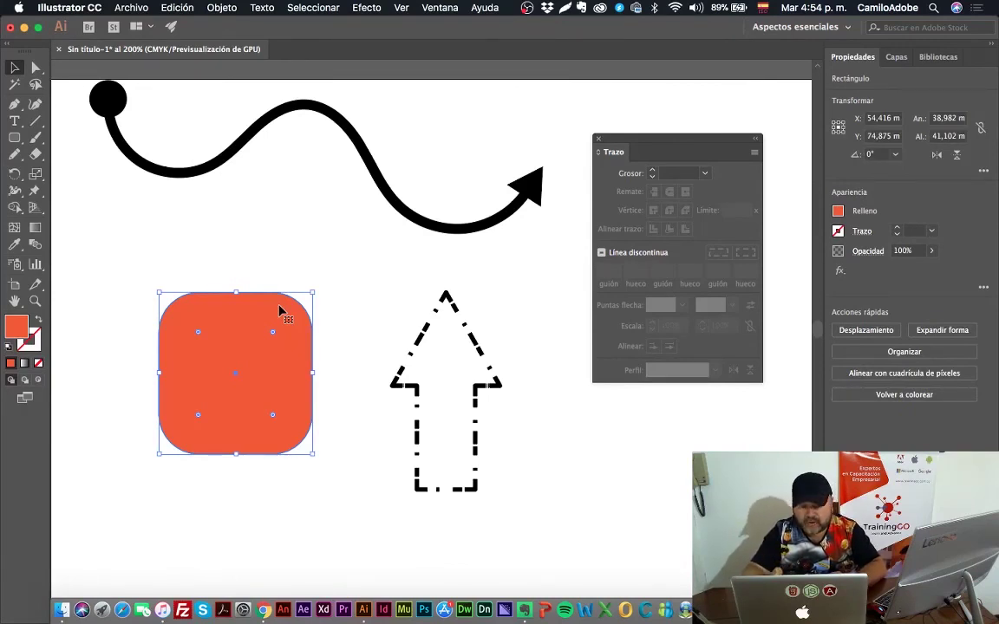
left_click(438, 322)
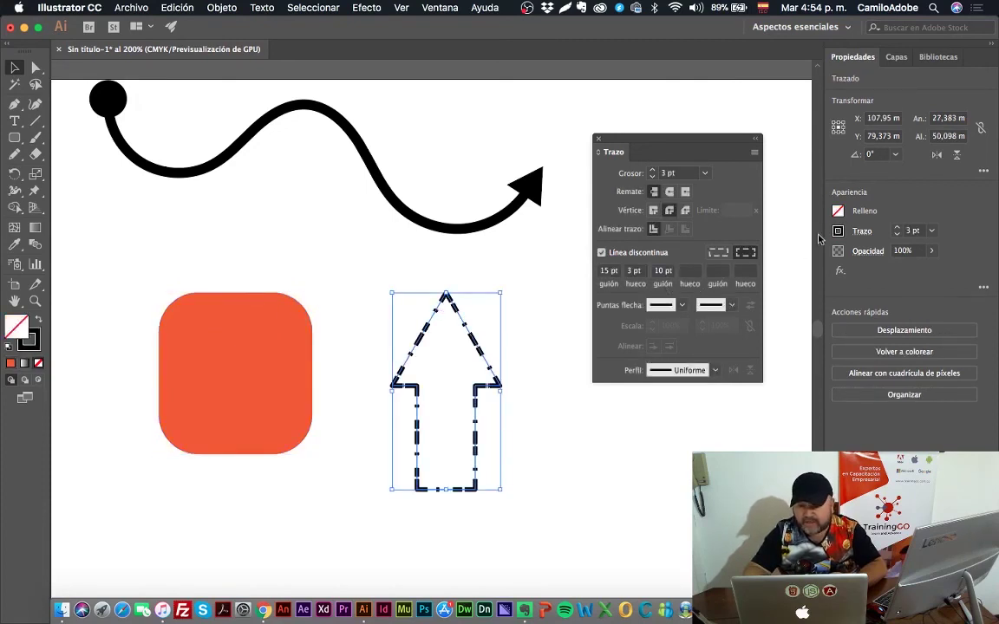
left_click(837, 211)
key("Escape")
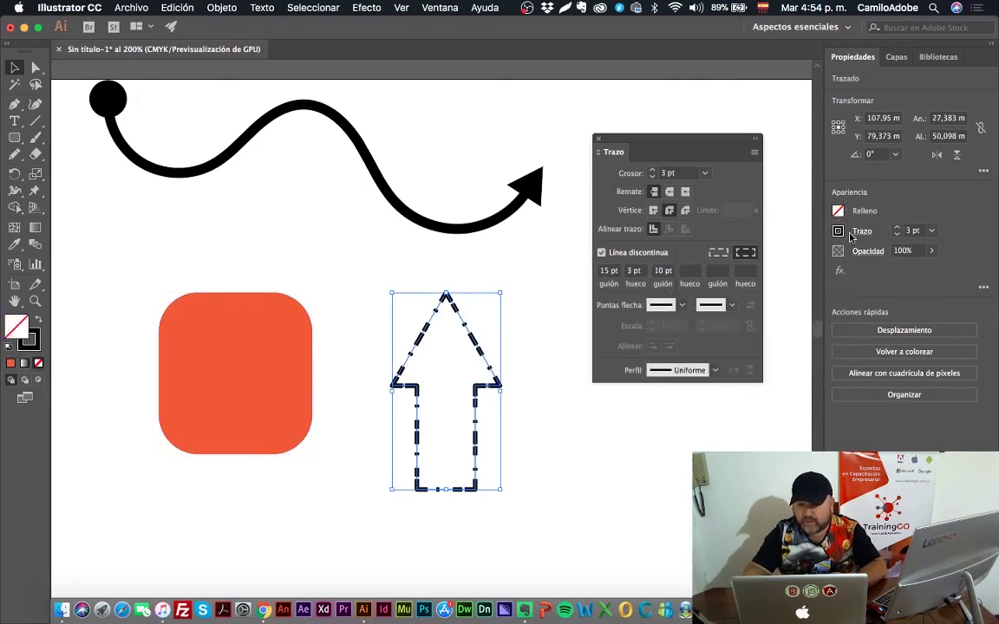
- Try a 0.25 pt stroke on the orange-red rounded rectangle, and replace it with a 1 pt black stroke
left_click(275, 390)
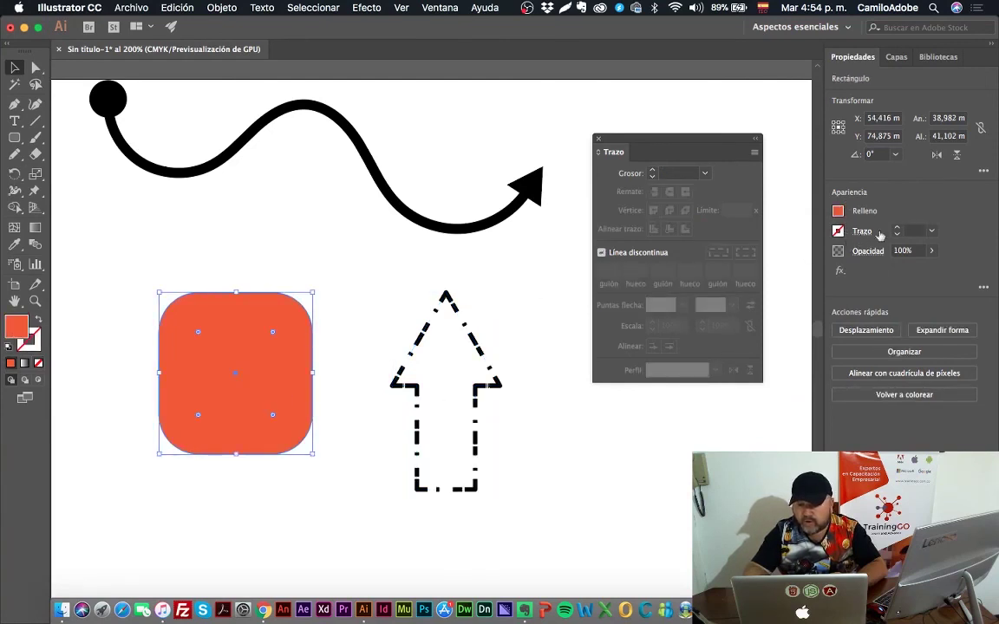
left_click(898, 229)
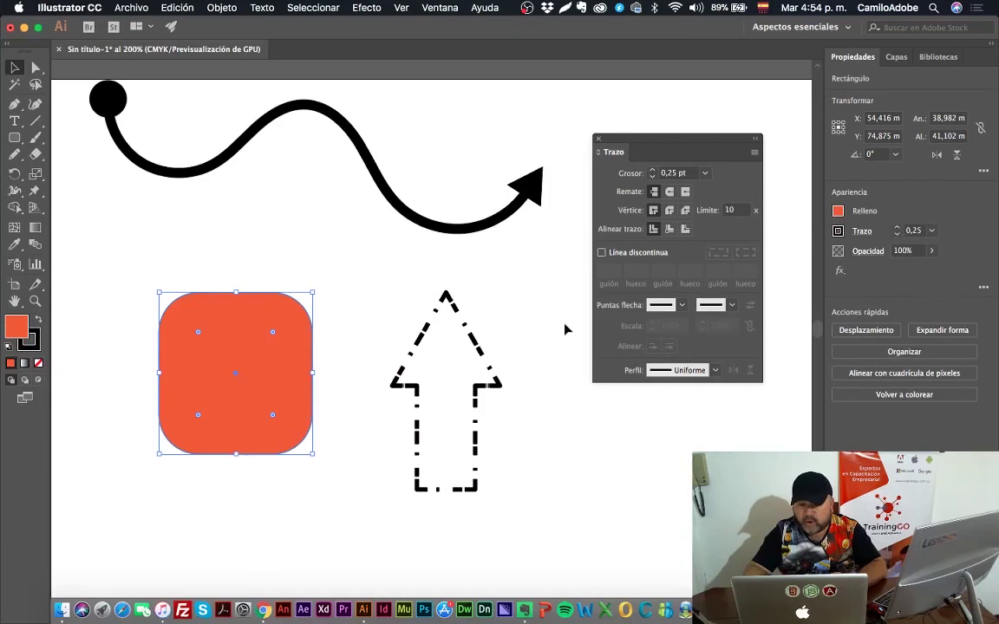
left_click(897, 234)
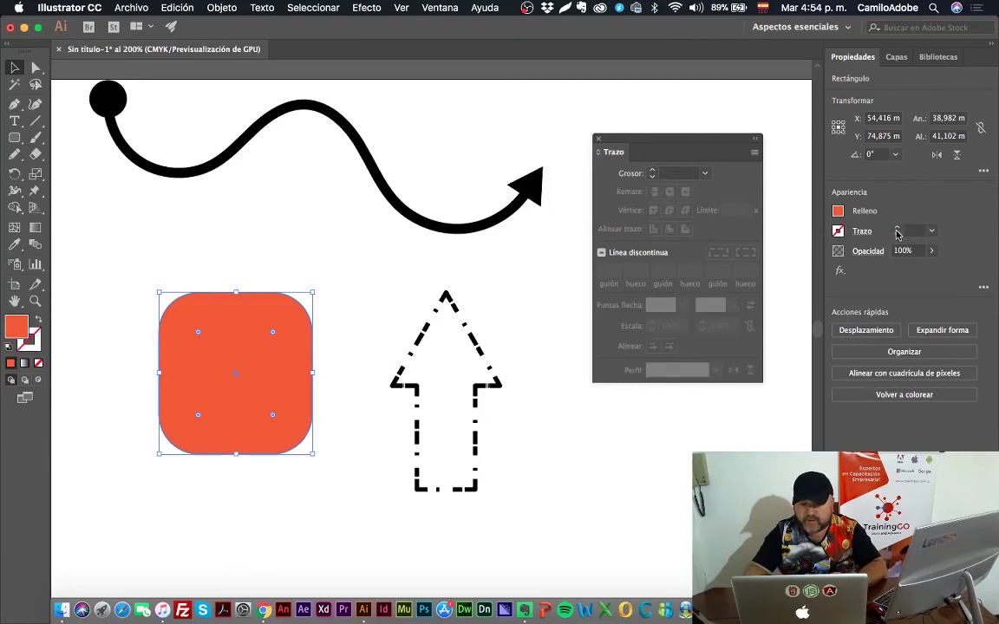
left_click(839, 232)
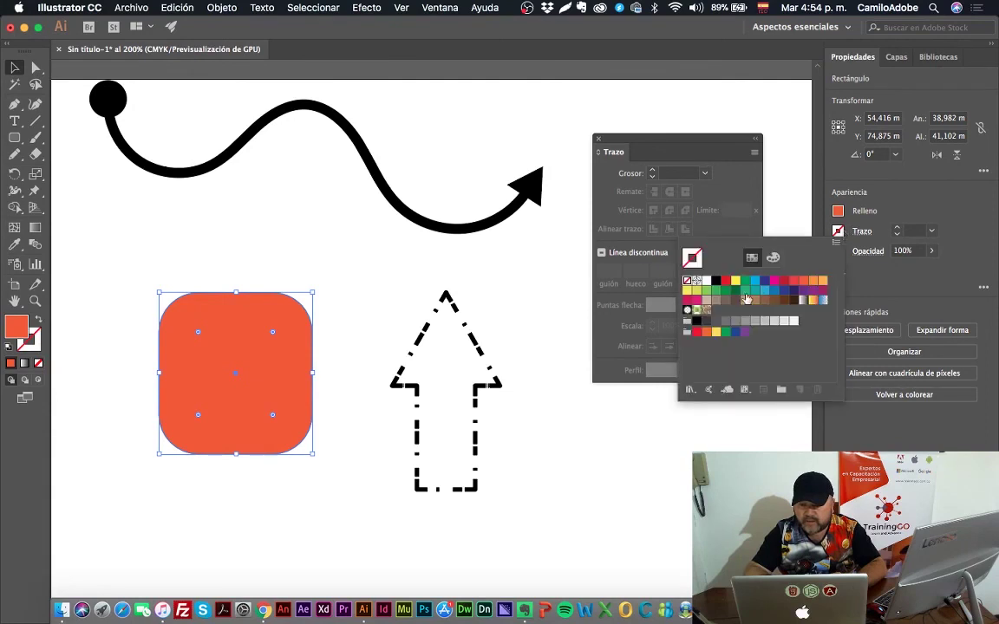
left_click(717, 282)
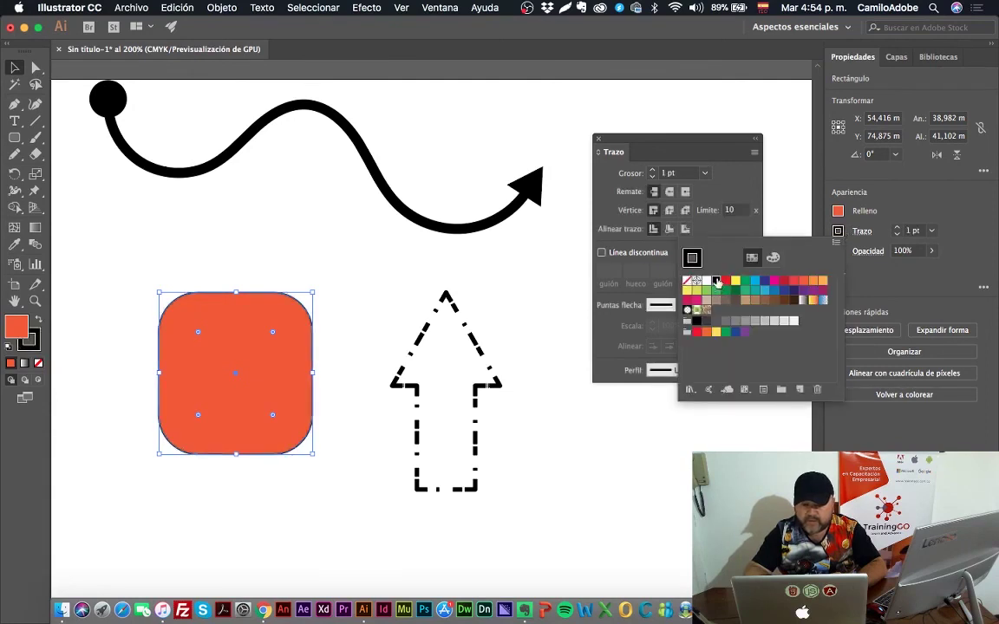
left_click(897, 228)
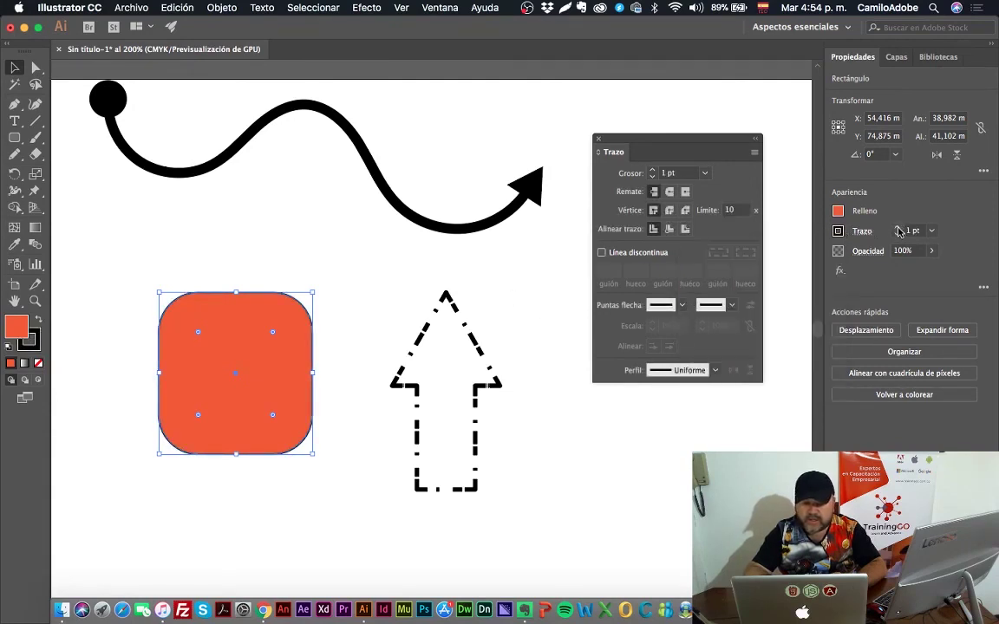